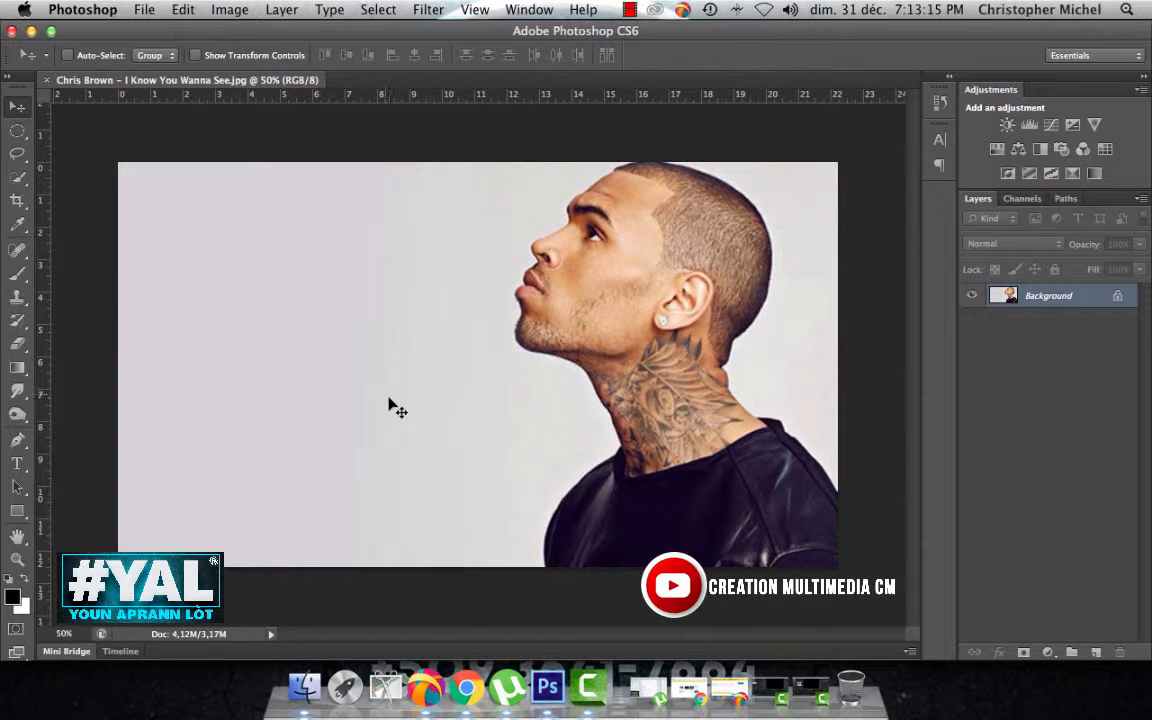
Step: Select the light backdrop on both sides of the man with the Quick Selection tool
click(20, 182)
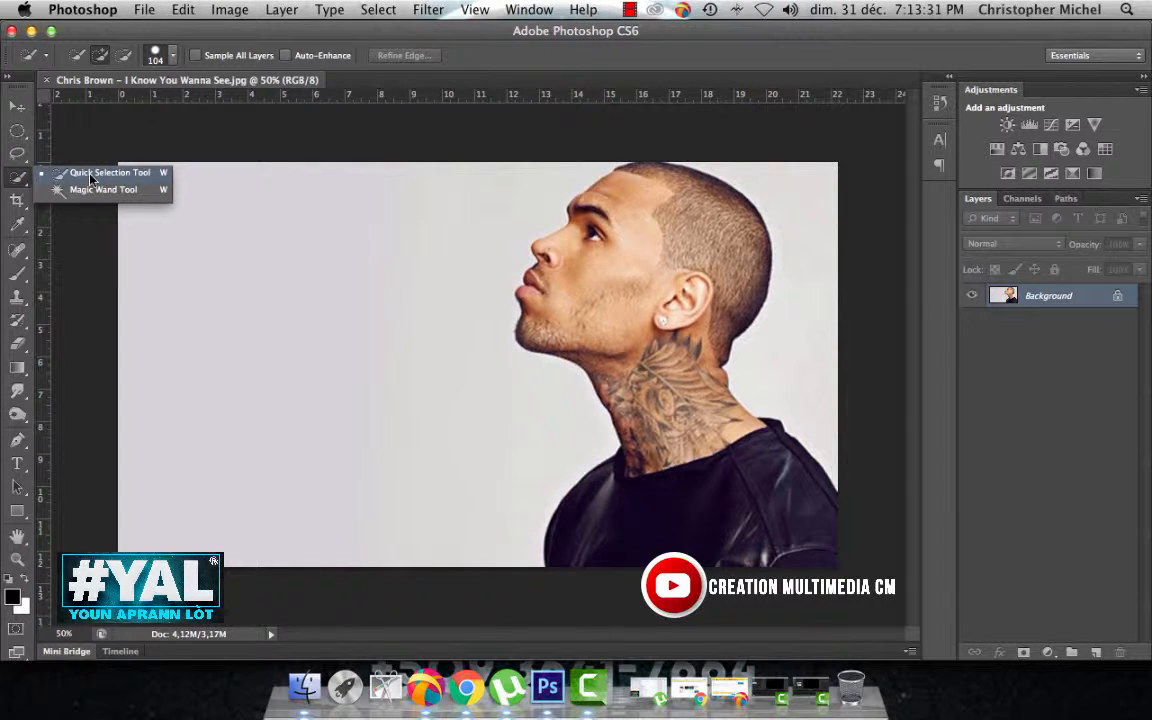
click(91, 178)
click(237, 239)
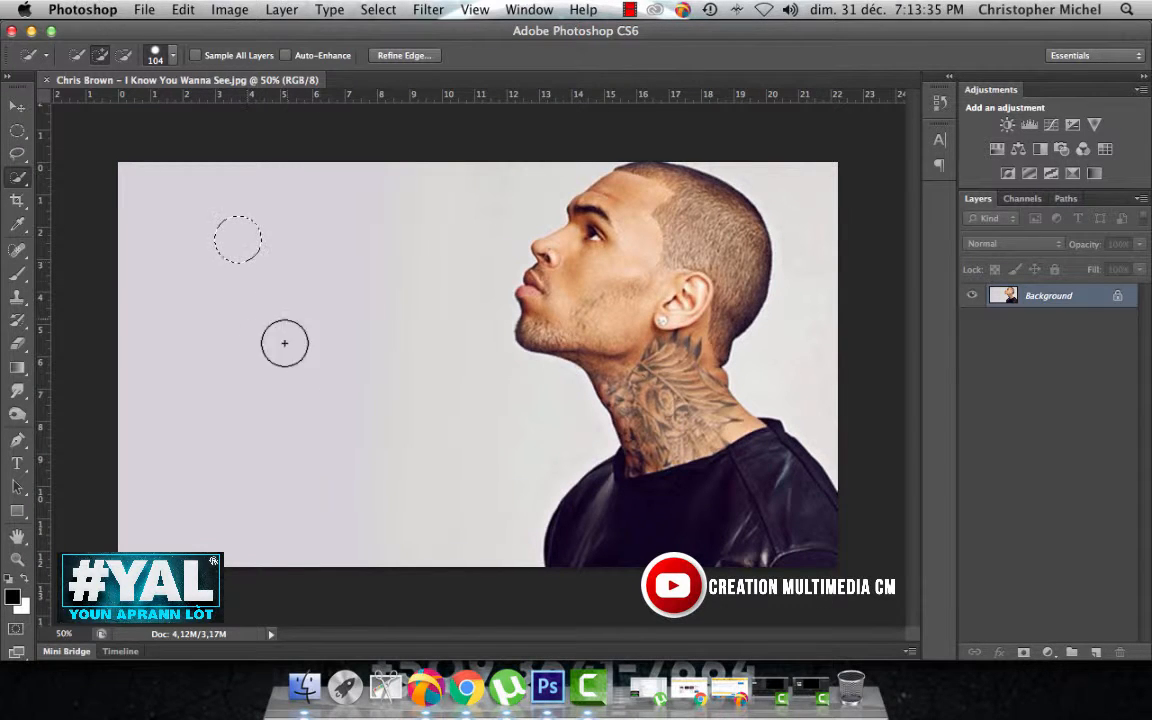
drag(260, 270, 332, 368)
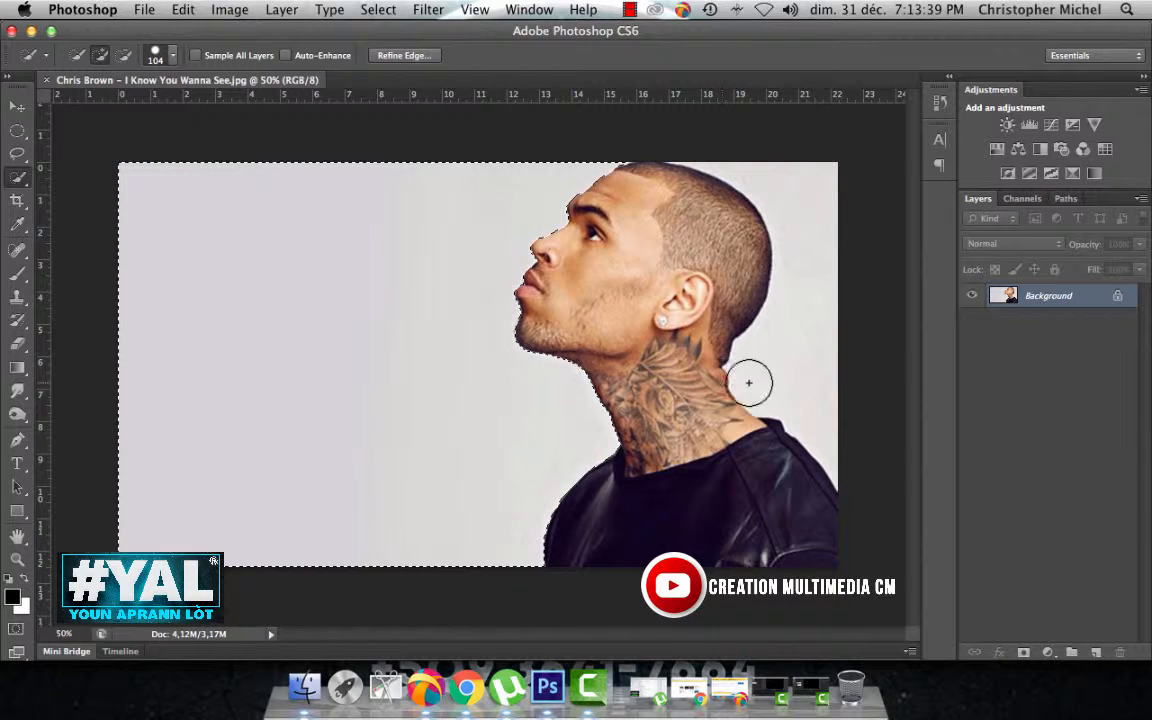
click(796, 365)
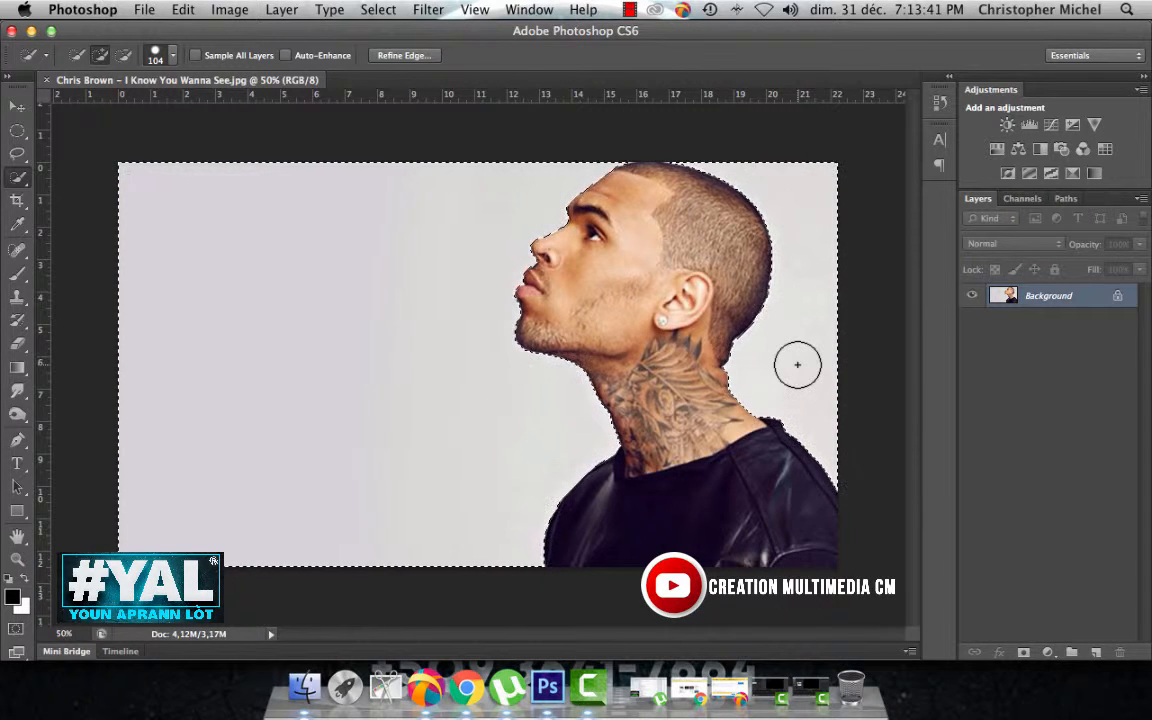
Step: Undo the last two additions to the backdrop selection
key(super+z)
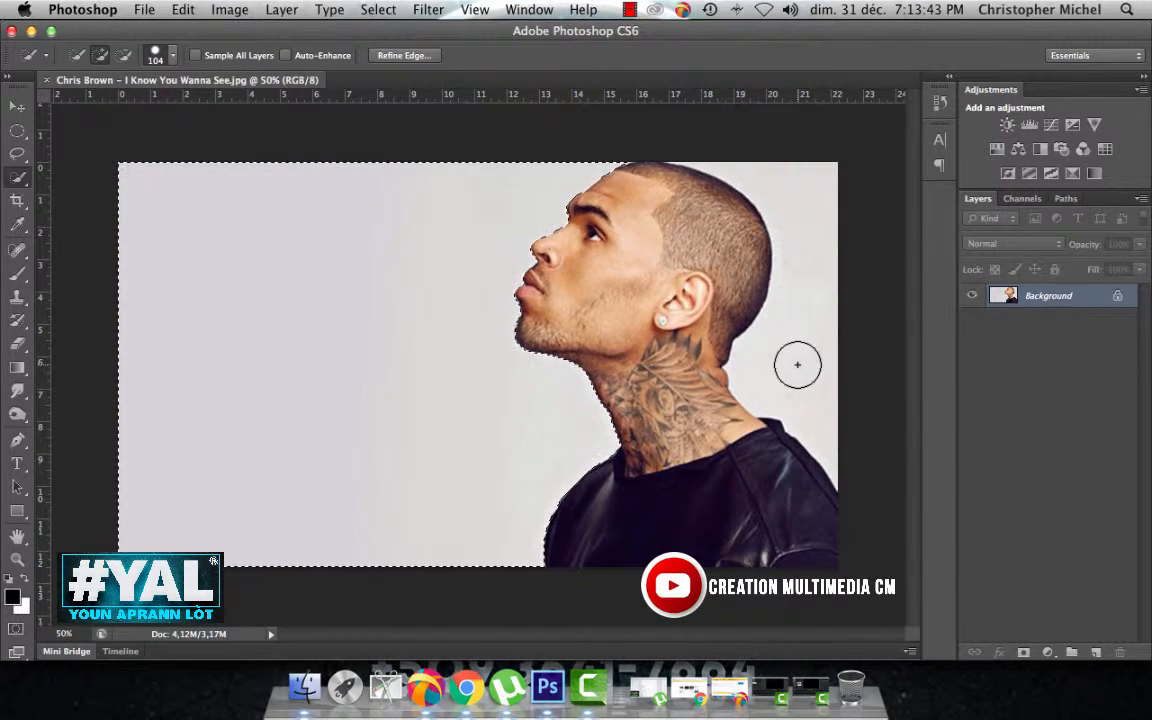
key(alt)
key(super+alt+z)
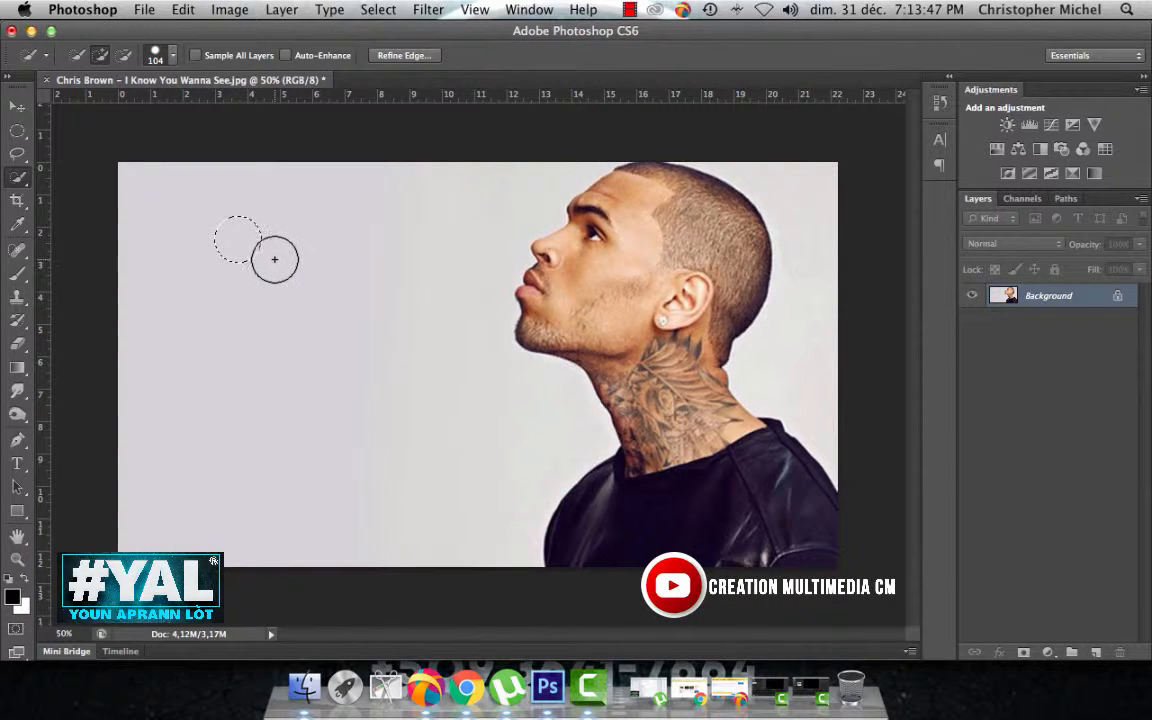
Step: Brush over the backdrop in front of the man's face again to rework the selection there
drag(274, 259, 435, 489)
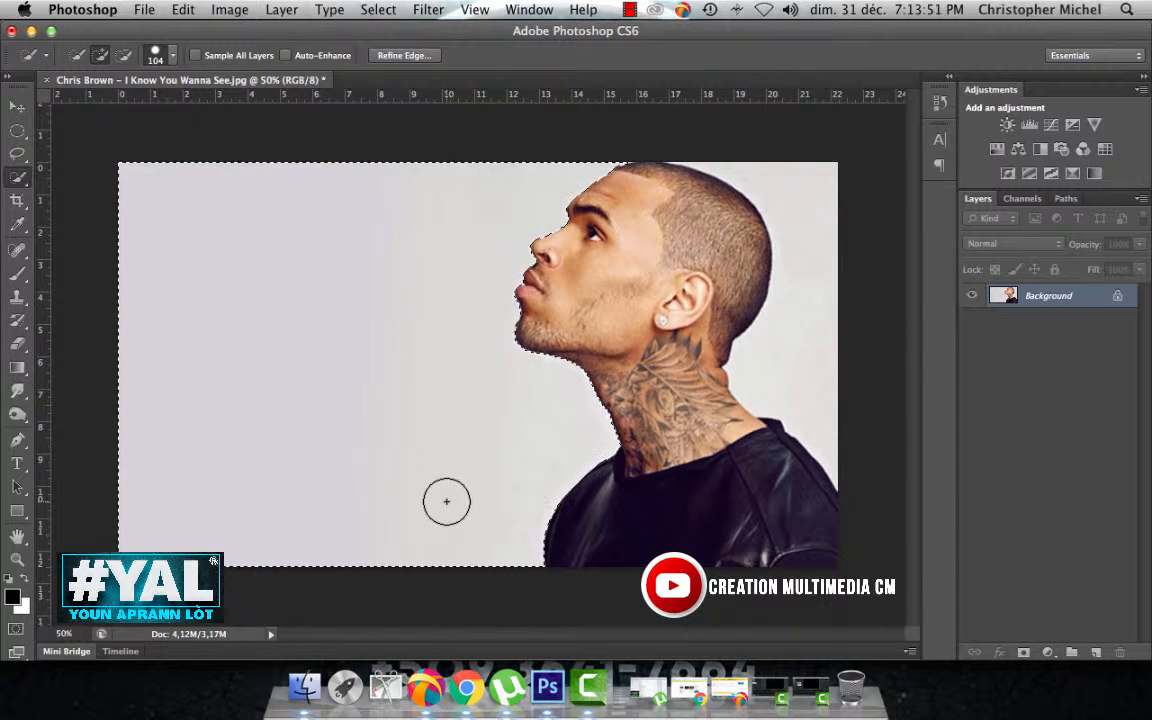
mouse_move(594, 446)
mouse_down()
mouse_move(586, 436)
mouse_move(605, 452)
mouse_move(571, 463)
mouse_move(512, 514)
mouse_move(514, 498)
mouse_move(514, 540)
mouse_move(432, 506)
mouse_move(422, 397)
mouse_move(437, 321)
mouse_move(455, 250)
mouse_move(504, 211)
mouse_up()
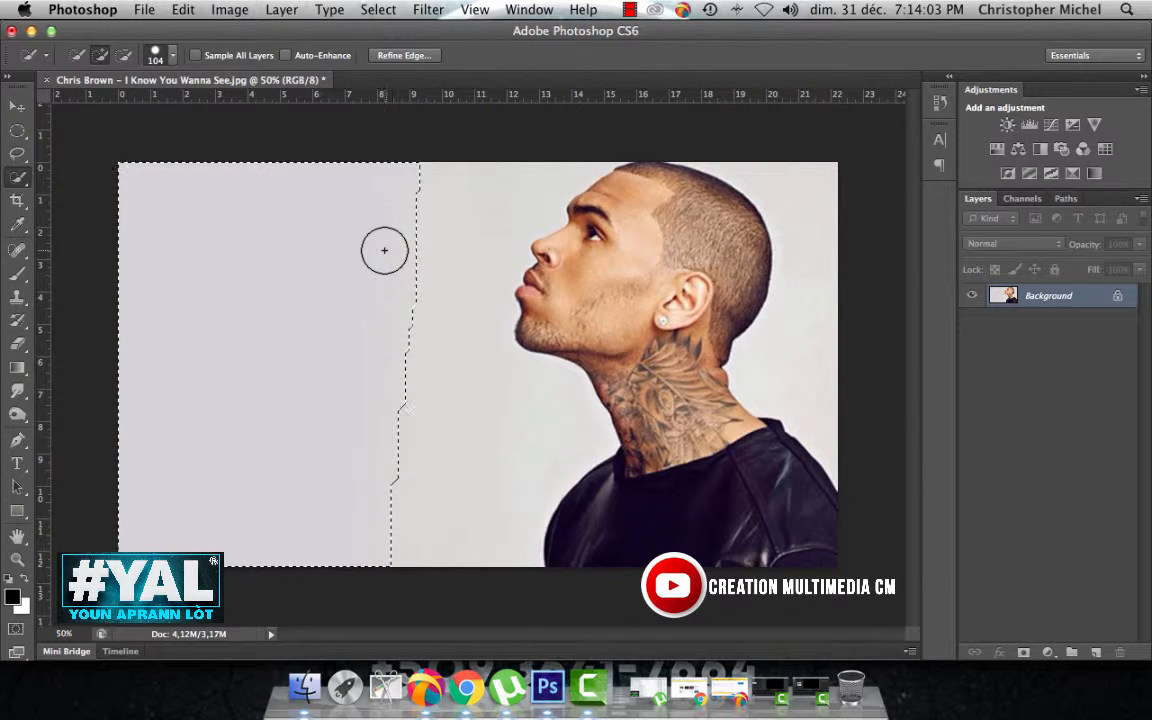
mouse_move(414, 211)
mouse_down()
mouse_move(448, 234)
mouse_move(442, 288)
mouse_up()
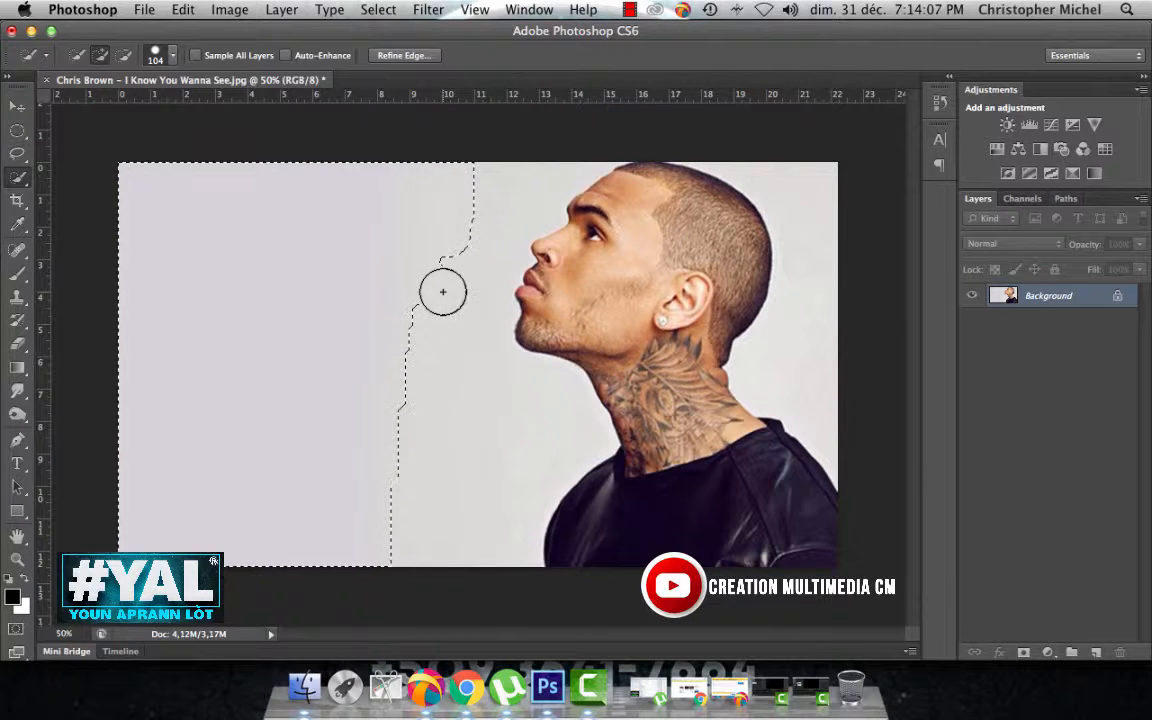
Step: Subtract the man's chin and jaw area from the selection with Quick Selection strokes
key(alt)
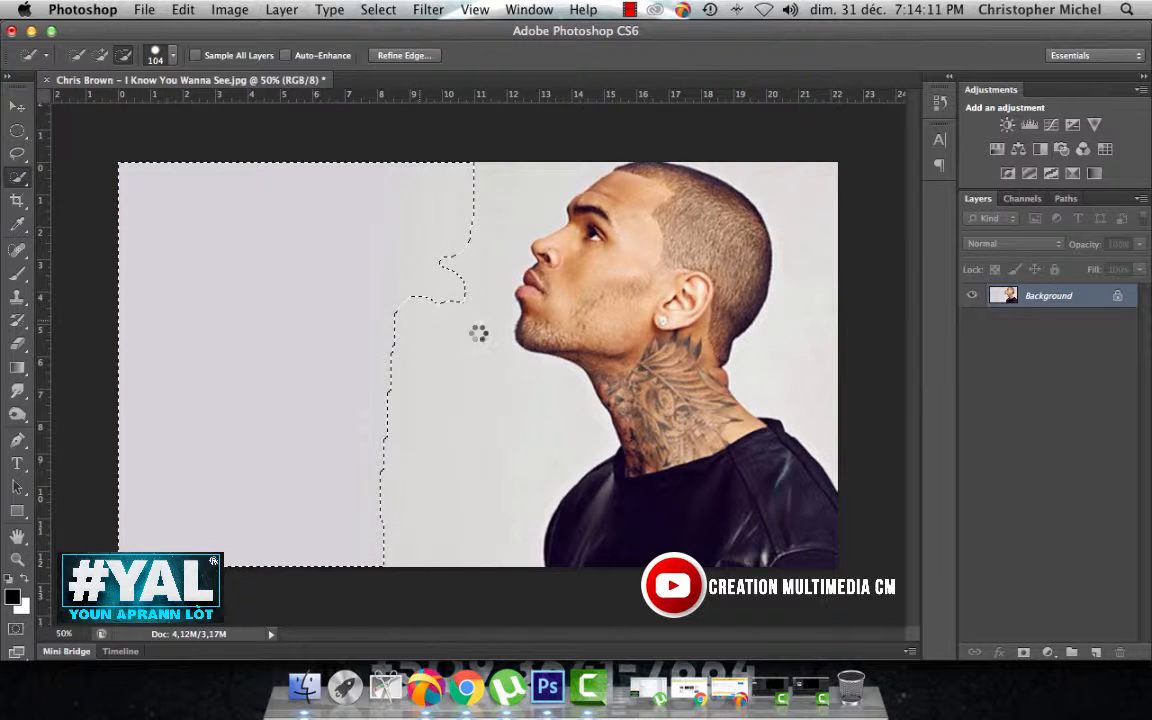
click(546, 334)
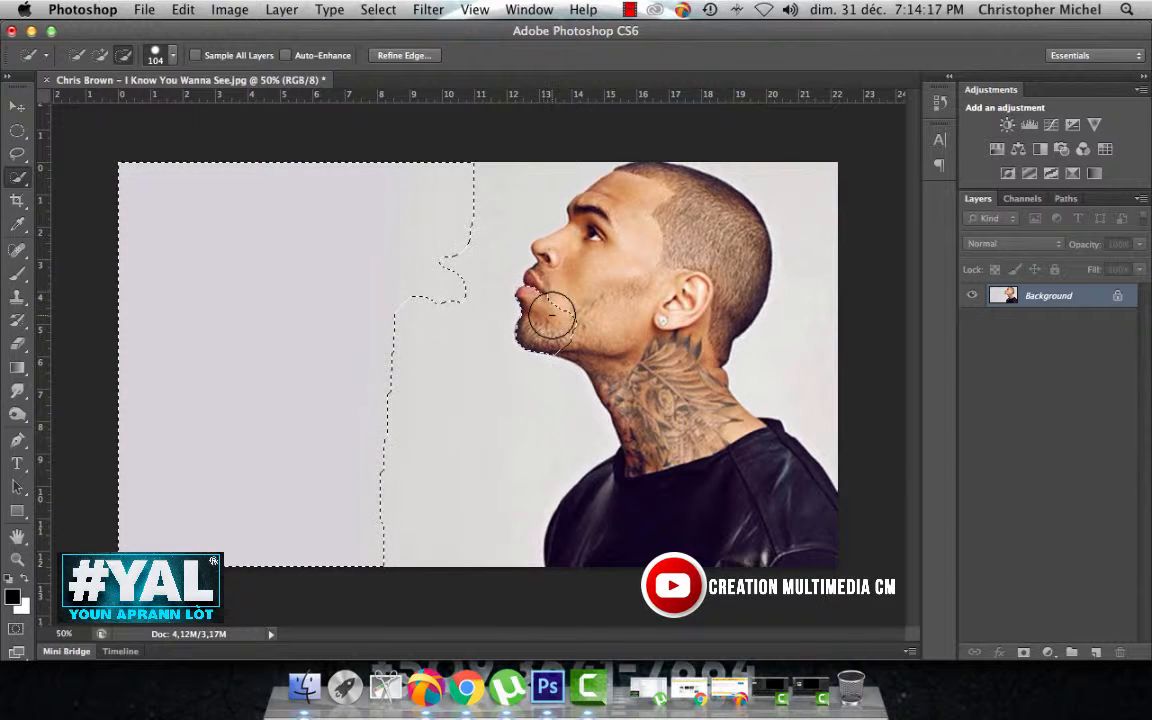
alt+click(555, 314)
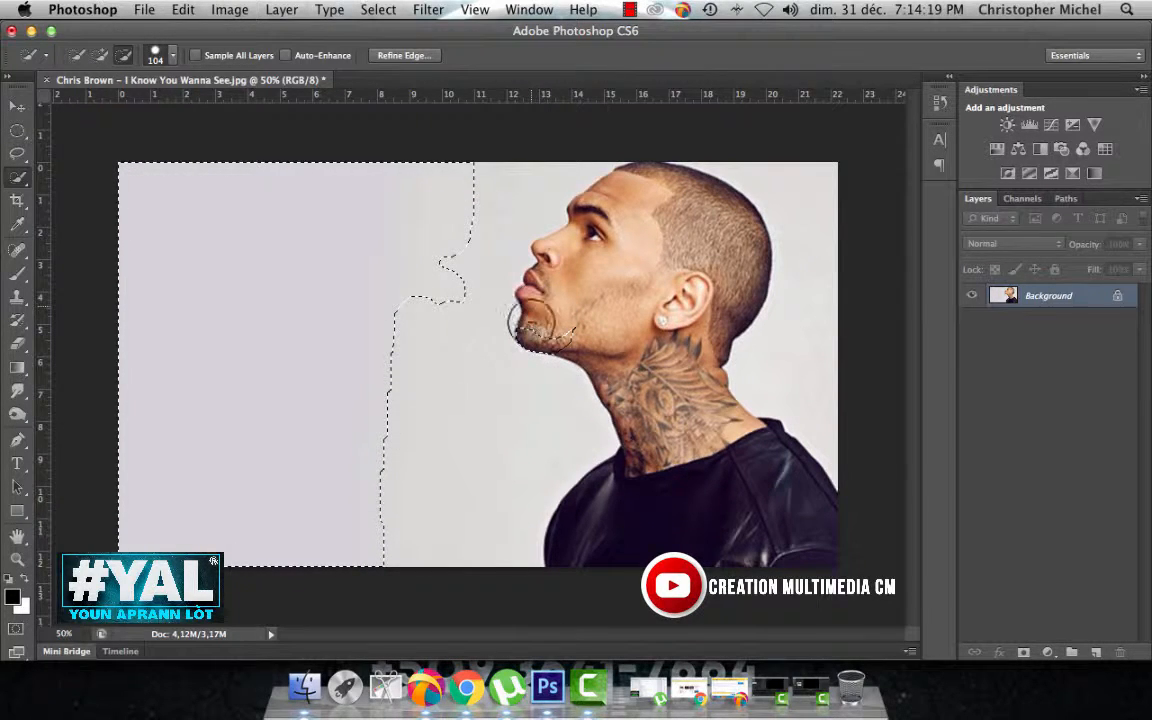
alt+click(532, 331)
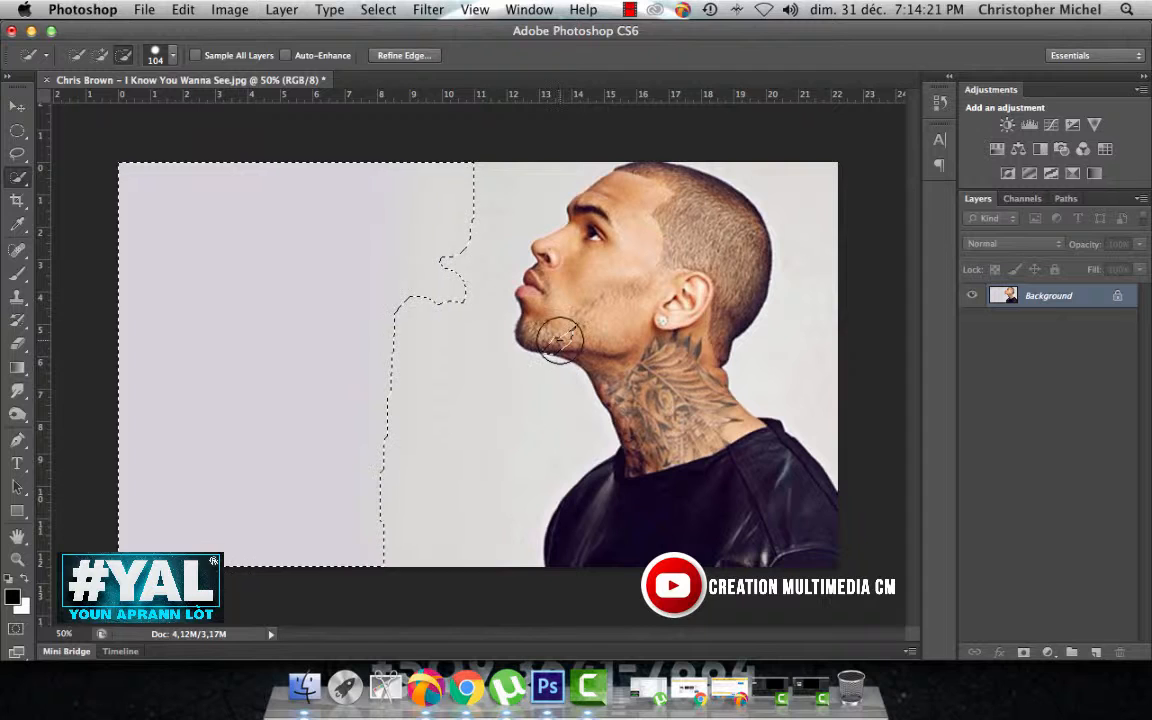
alt+click(565, 342)
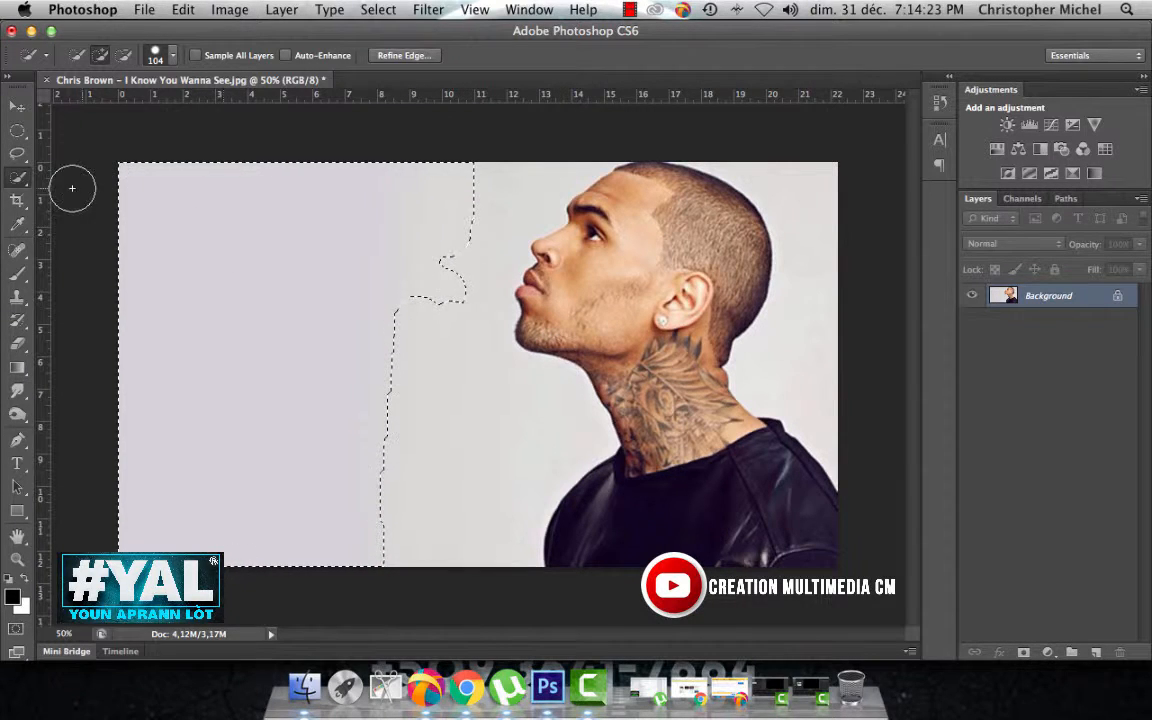
Step: Add patches of the backdrop between the selection edge and the man's face and shoulder with the Quick Selection tool
click(12, 177)
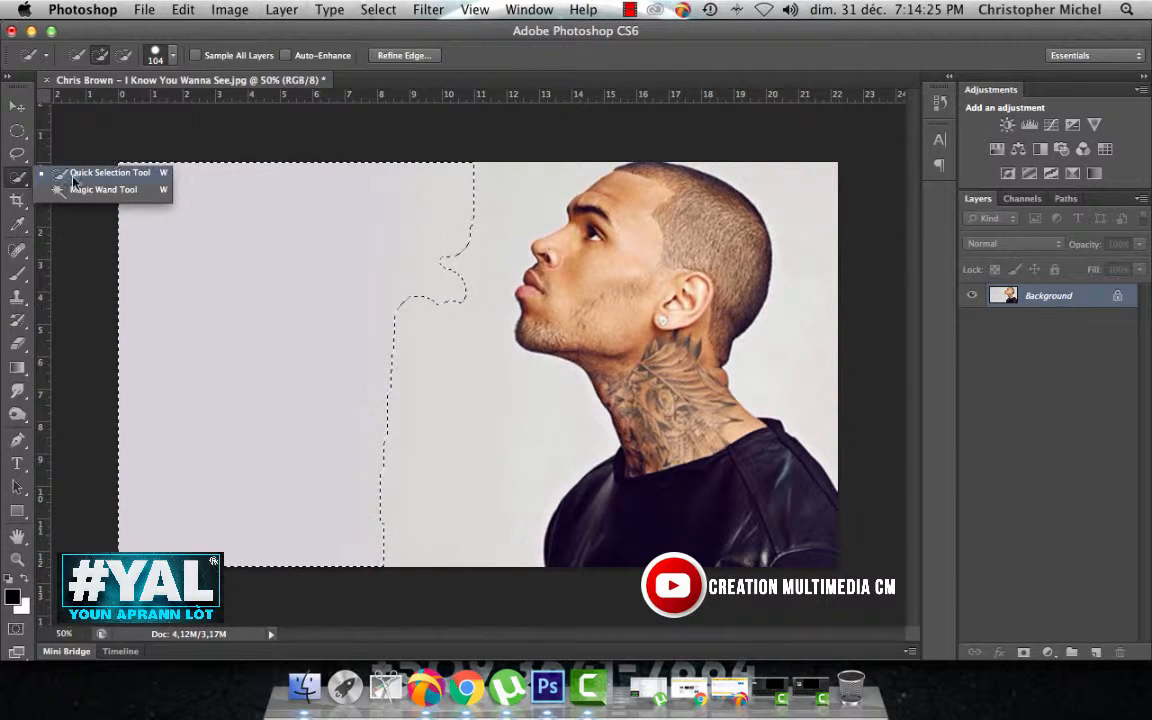
click(101, 177)
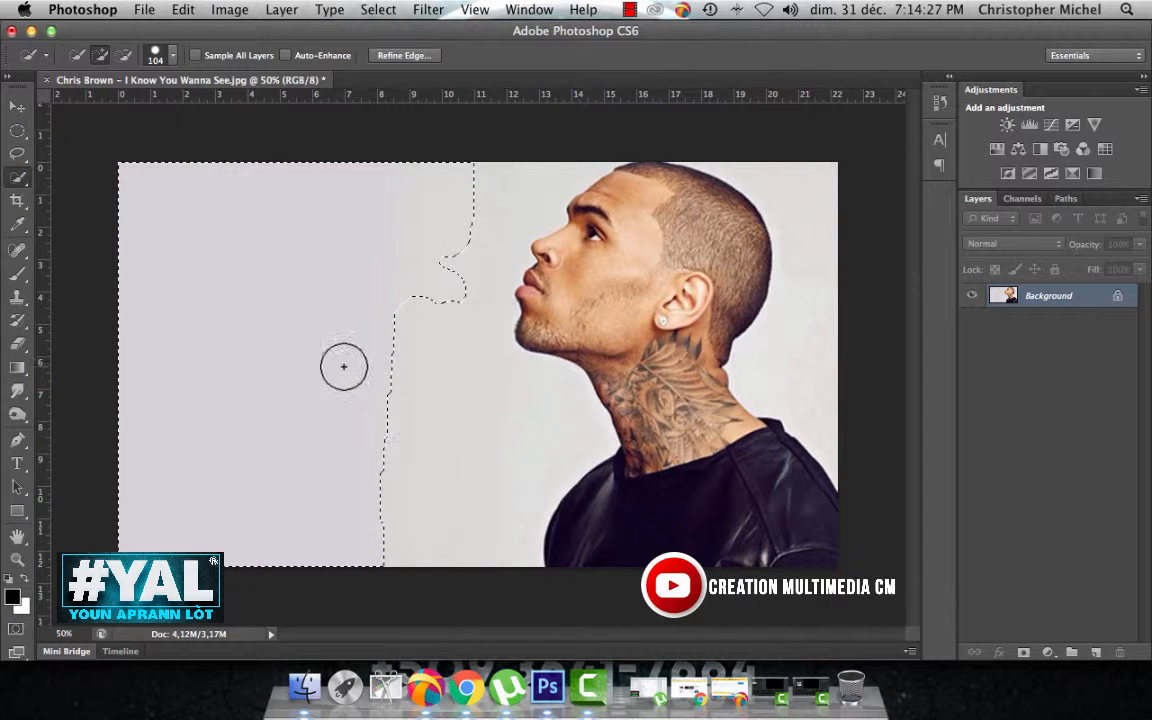
click(466, 444)
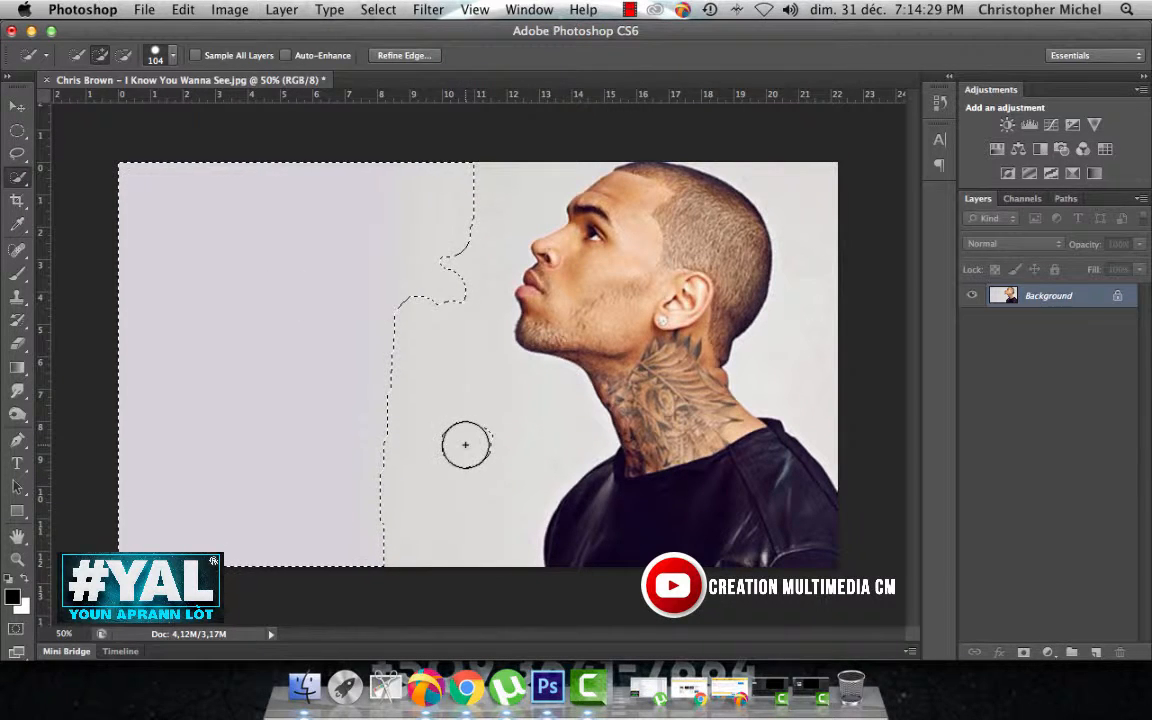
click(466, 236)
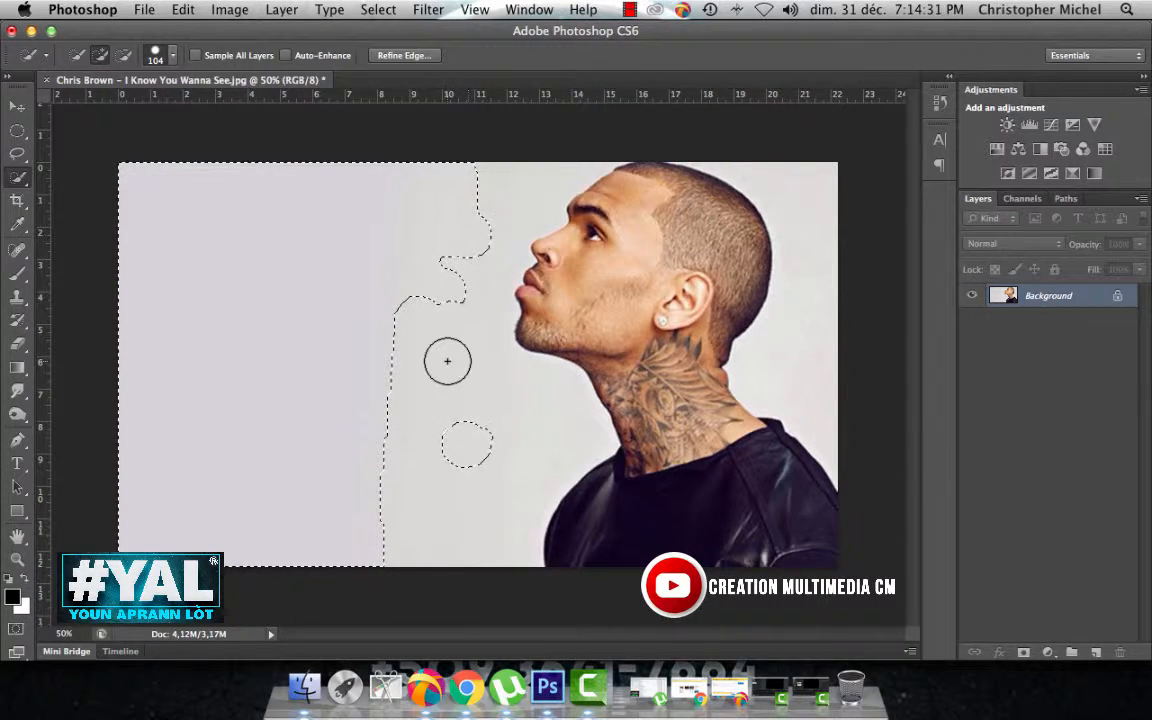
mouse_move(466, 375)
mouse_down()
mouse_move(486, 437)
mouse_move(506, 447)
mouse_move(496, 502)
mouse_move(455, 532)
mouse_move(402, 530)
mouse_move(399, 458)
mouse_move(410, 457)
mouse_up()
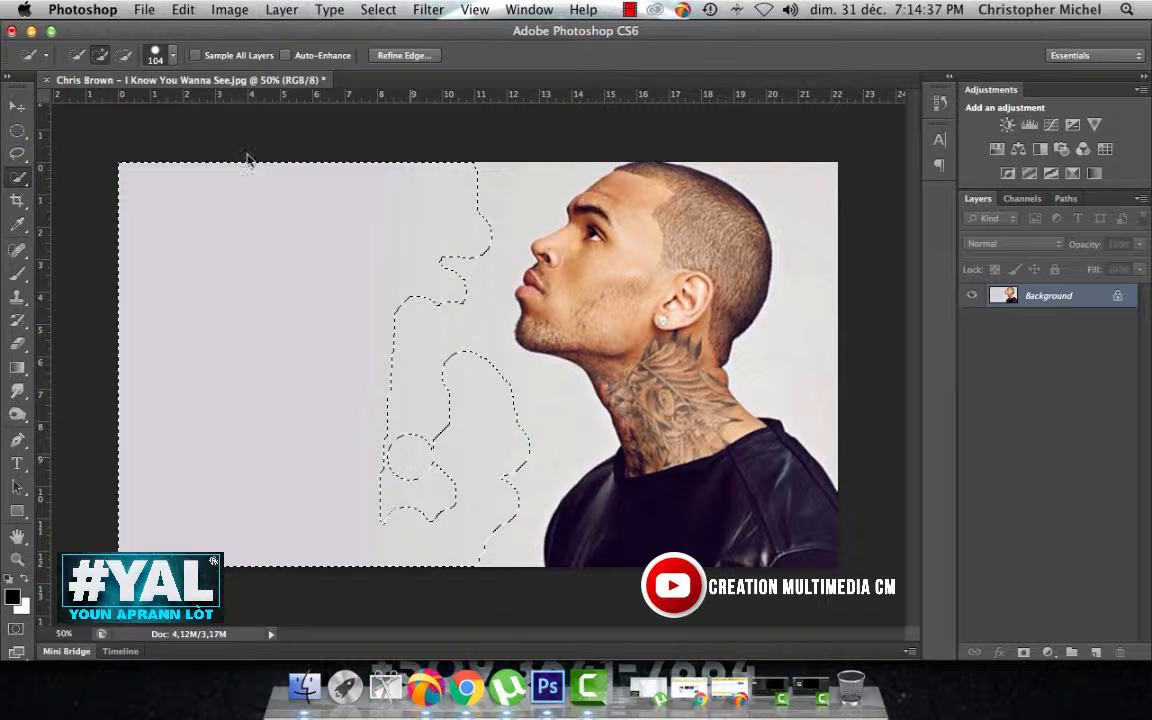
Step: Set the selection brush size to 185 px and add the backdrop around the face and chin to the selection
click(172, 58)
click(198, 104)
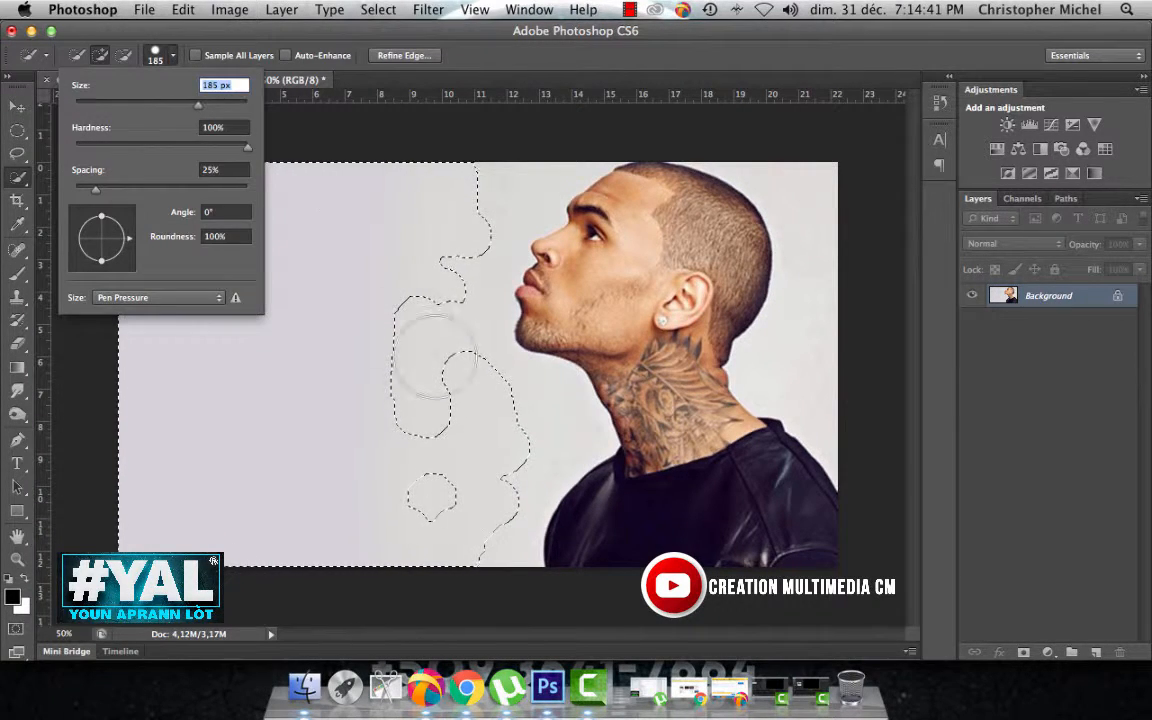
click(525, 414)
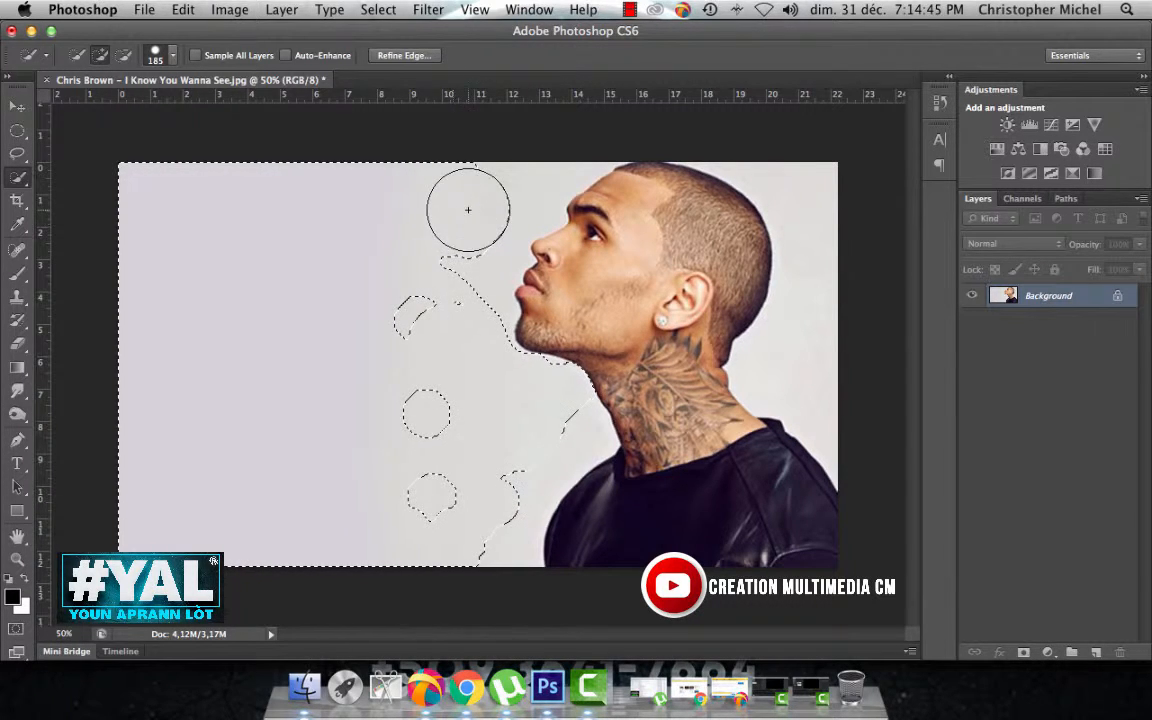
click(473, 260)
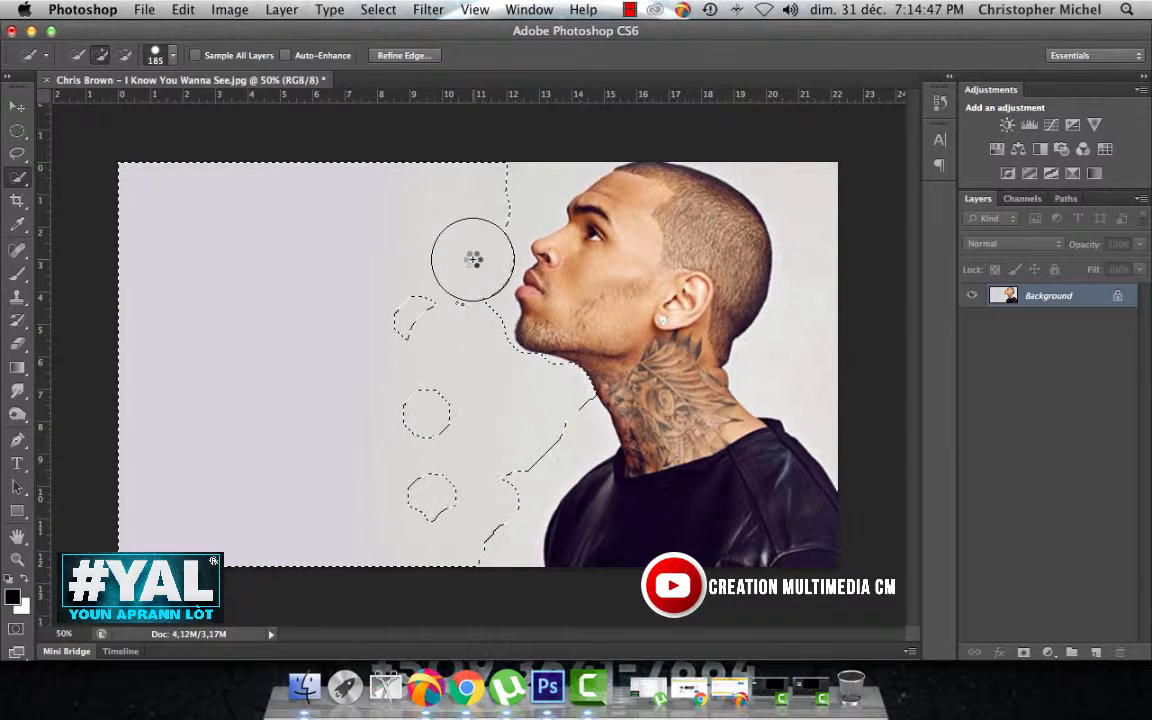
click(442, 301)
click(399, 322)
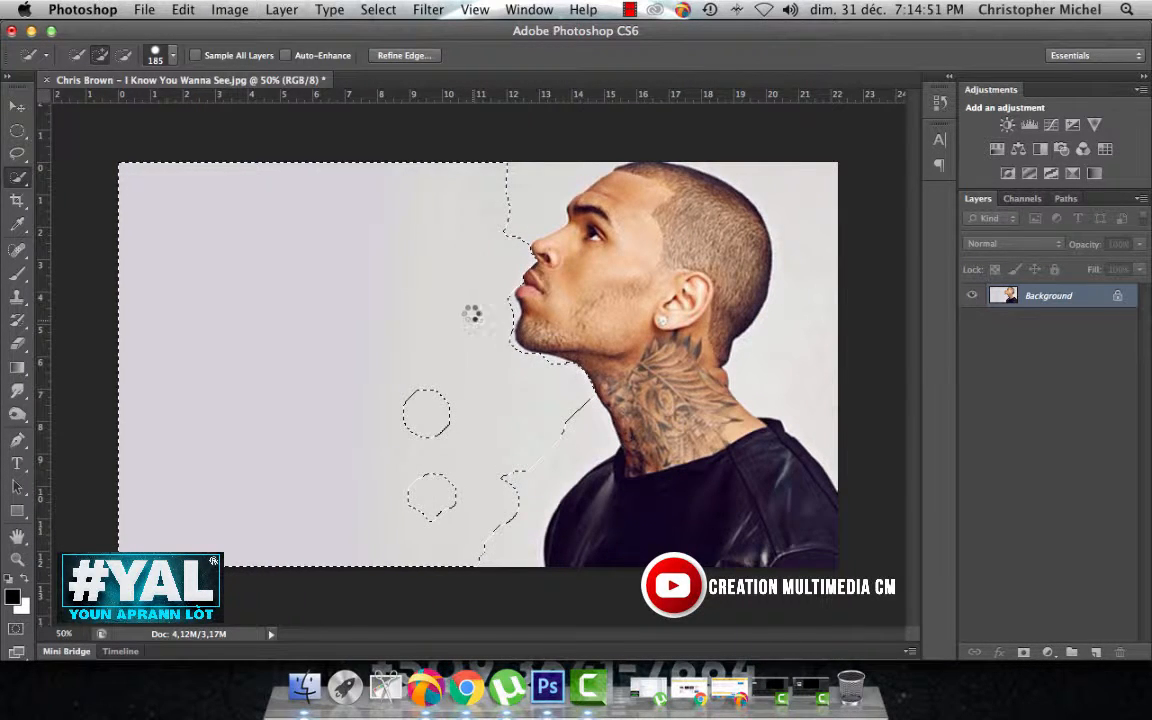
click(509, 183)
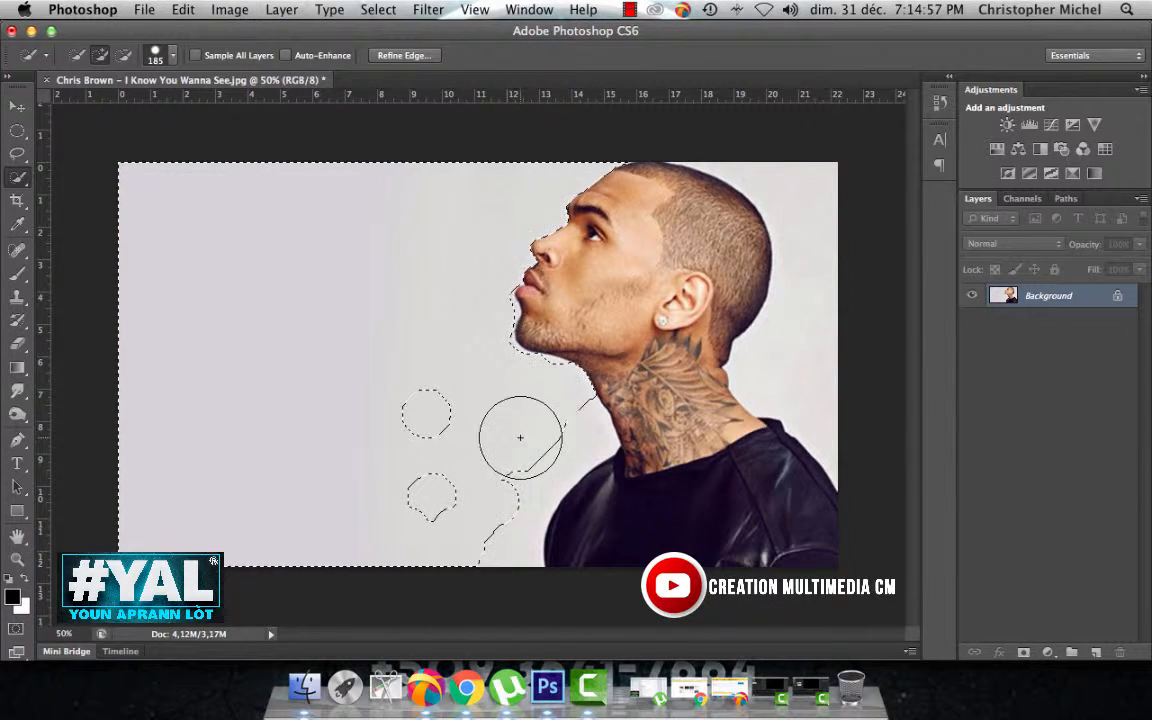
Step: Add the unselected patches in front of the man's shoulder and neck and the backdrop behind his head to the selection
drag(494, 483, 496, 556)
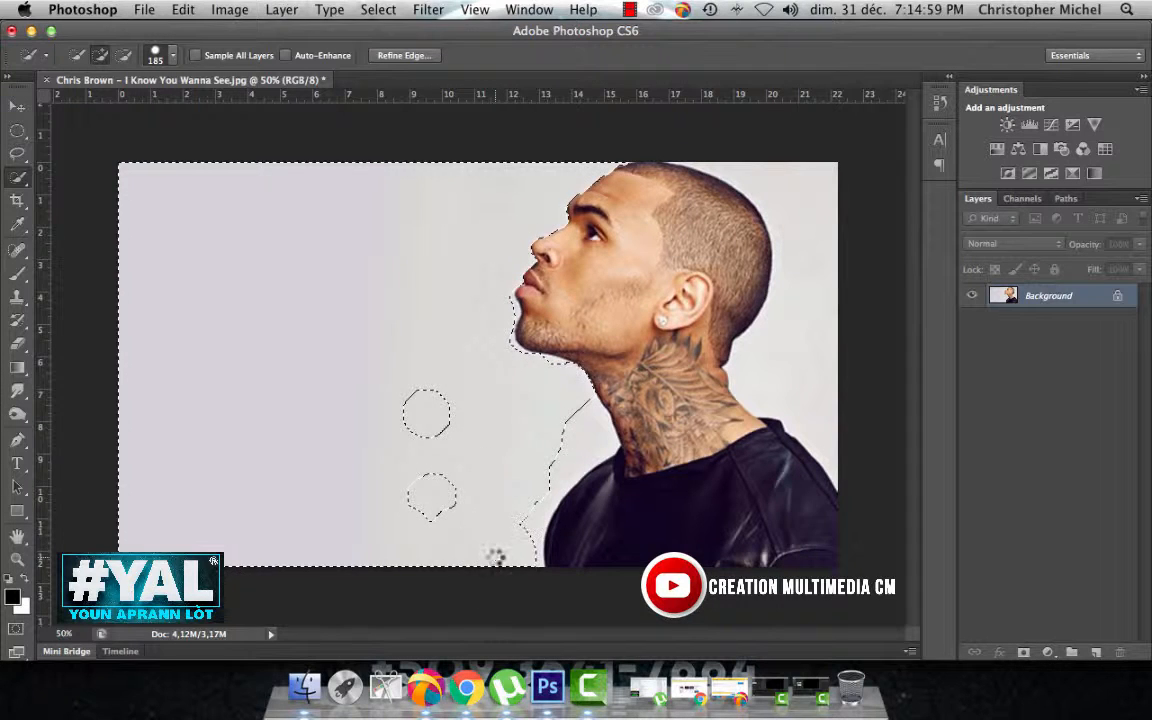
click(436, 482)
click(429, 408)
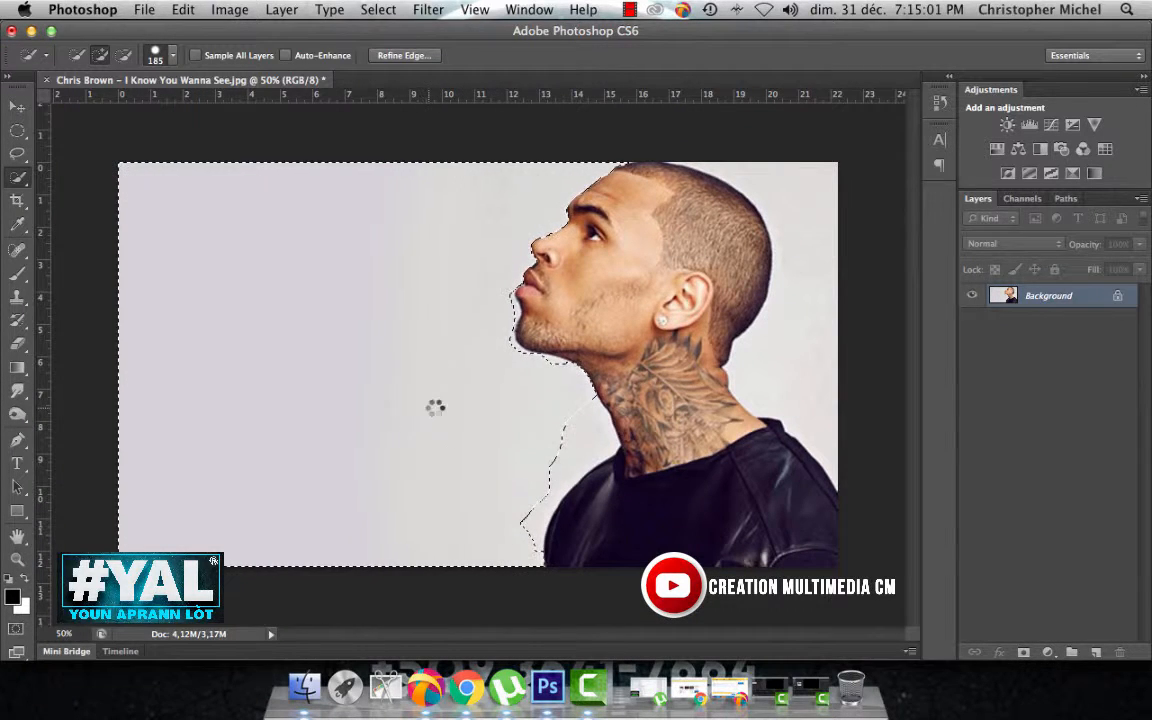
click(557, 437)
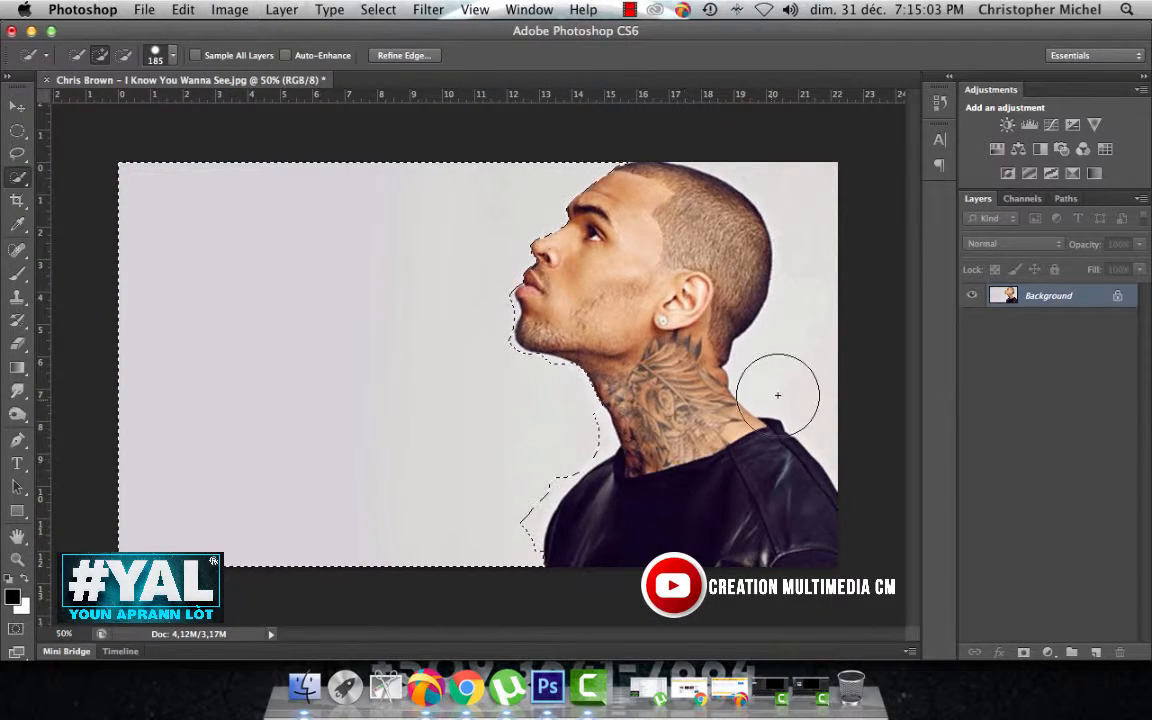
click(779, 362)
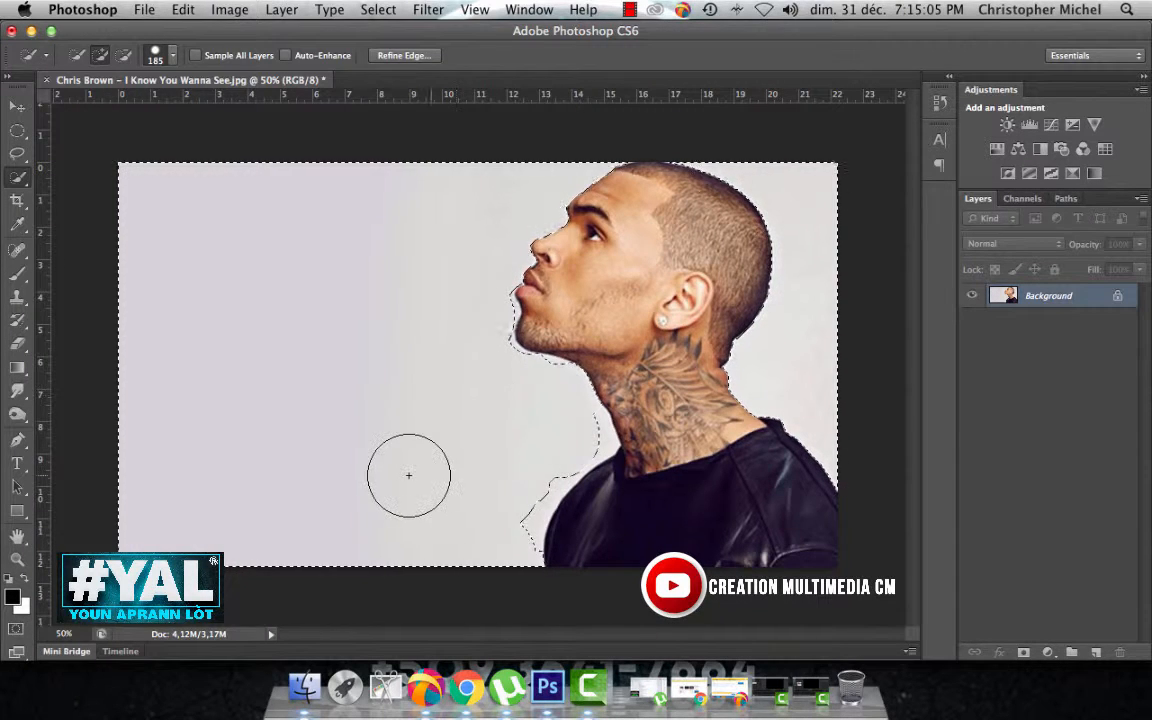
Step: Clear the selection and reselect the whole backdrop in front of and behind the man with the larger brush
key(super+d)
drag(391, 454, 260, 280)
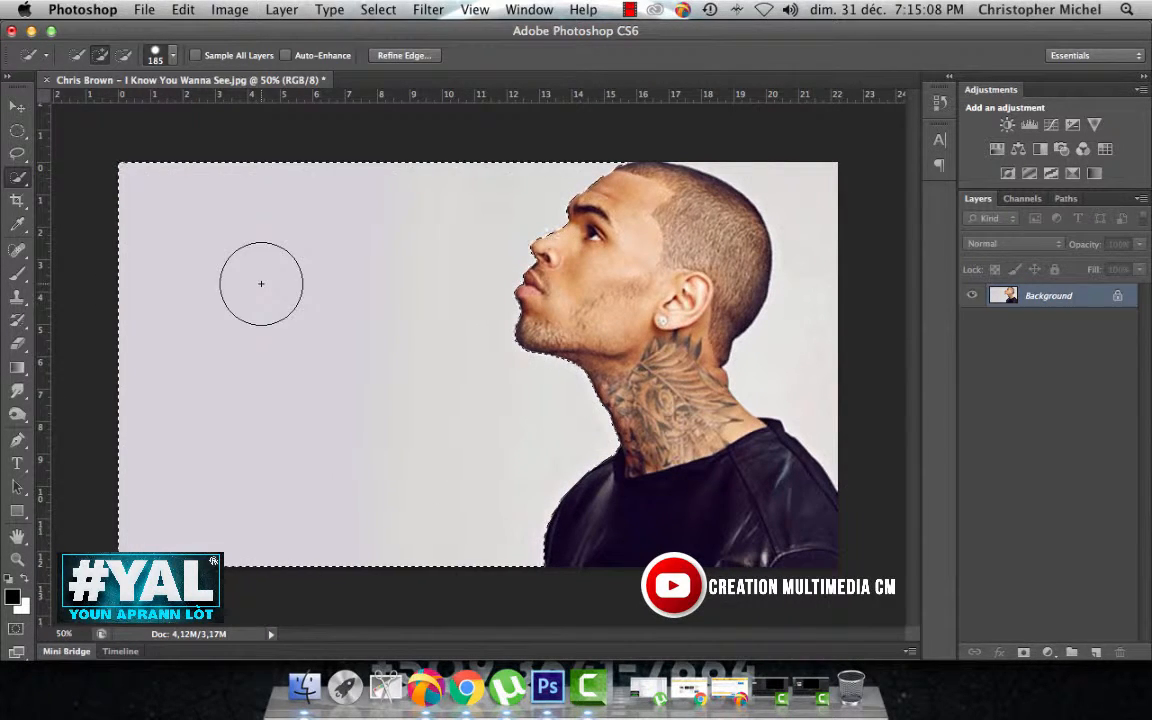
click(822, 338)
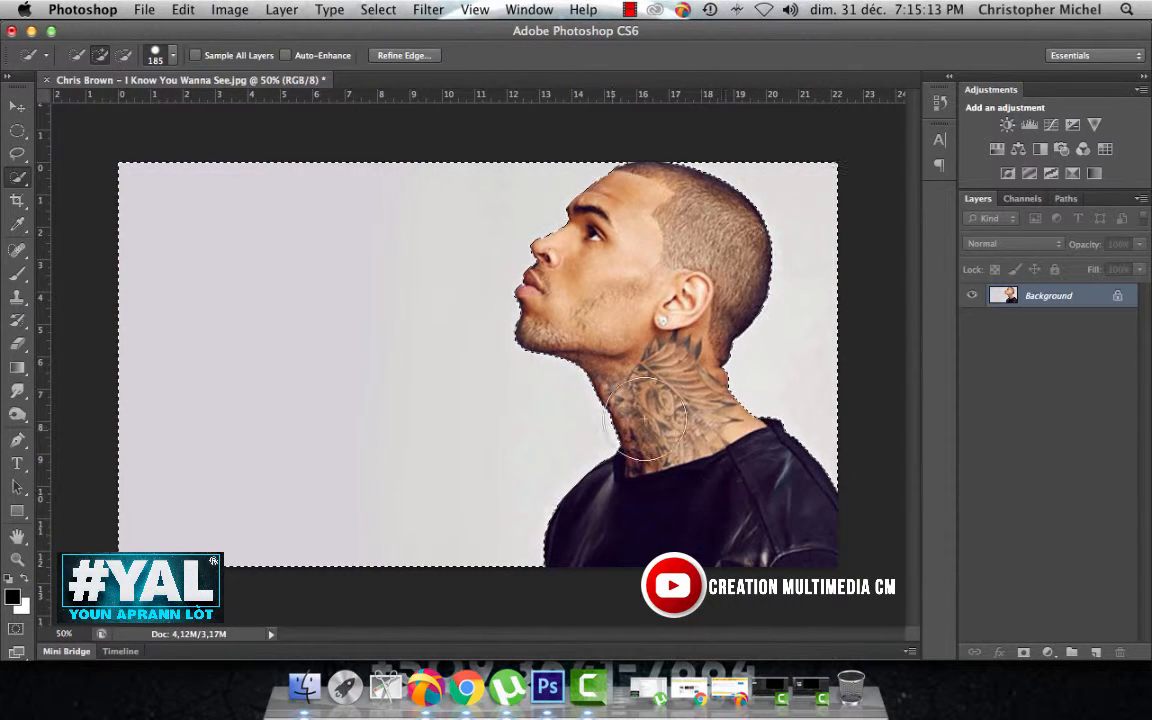
Step: Try to delete the selected backdrop from the locked Background layer, dismissing the Fill dialog
key(shift+BackSpace)
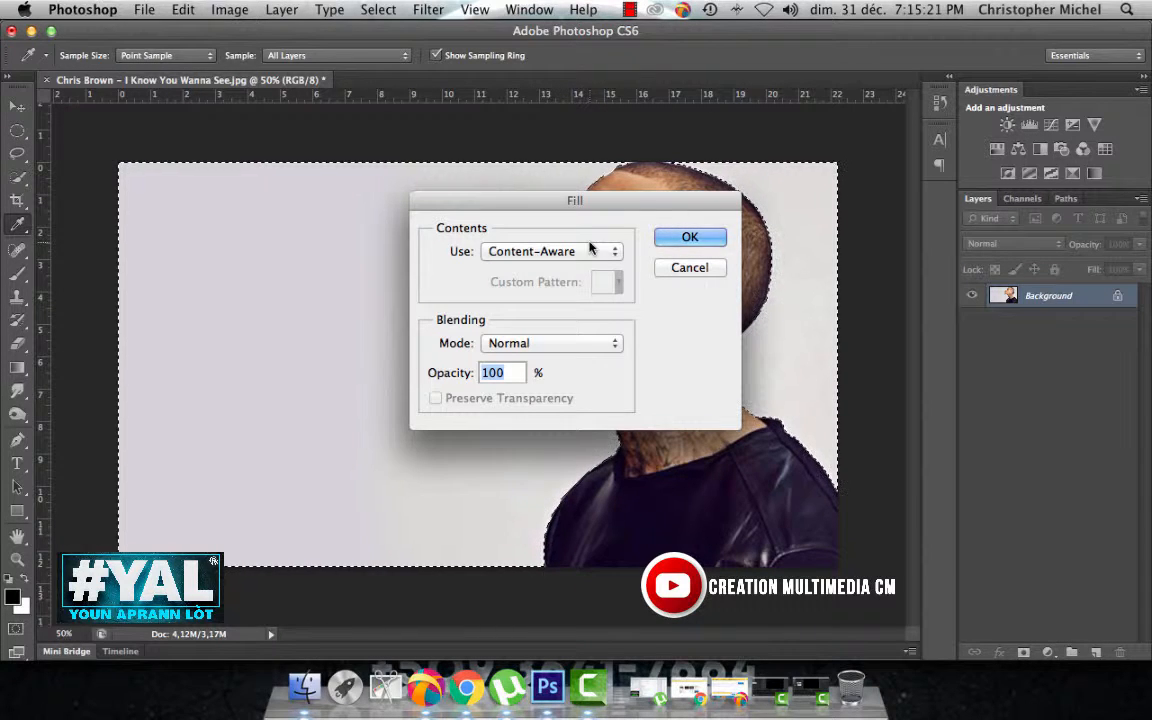
click(689, 268)
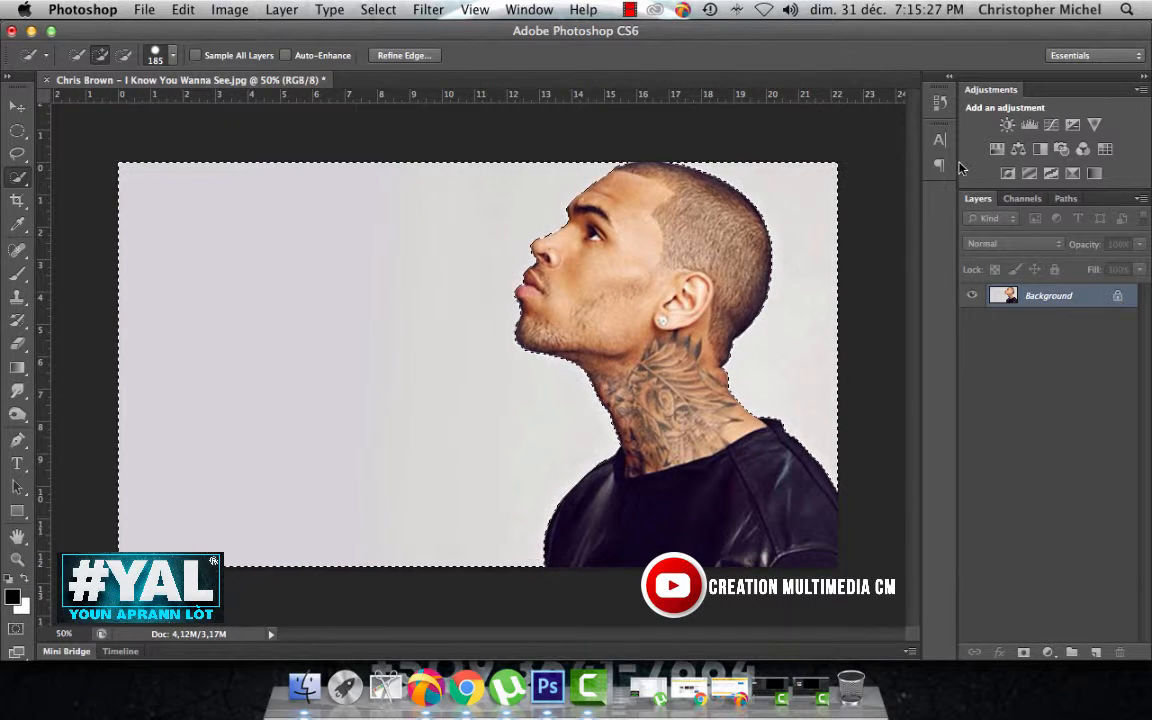
Step: Convert the locked Background into a regular layer named "foto"
double_click(1118, 298)
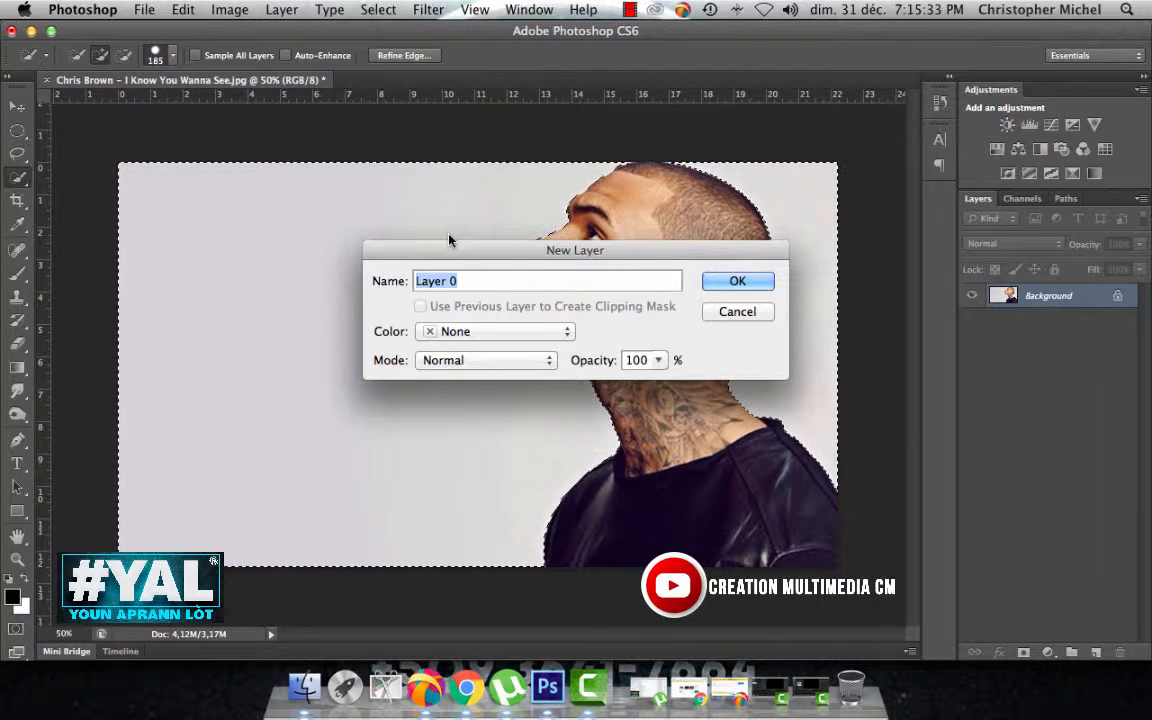
text(fo)
text(nd)
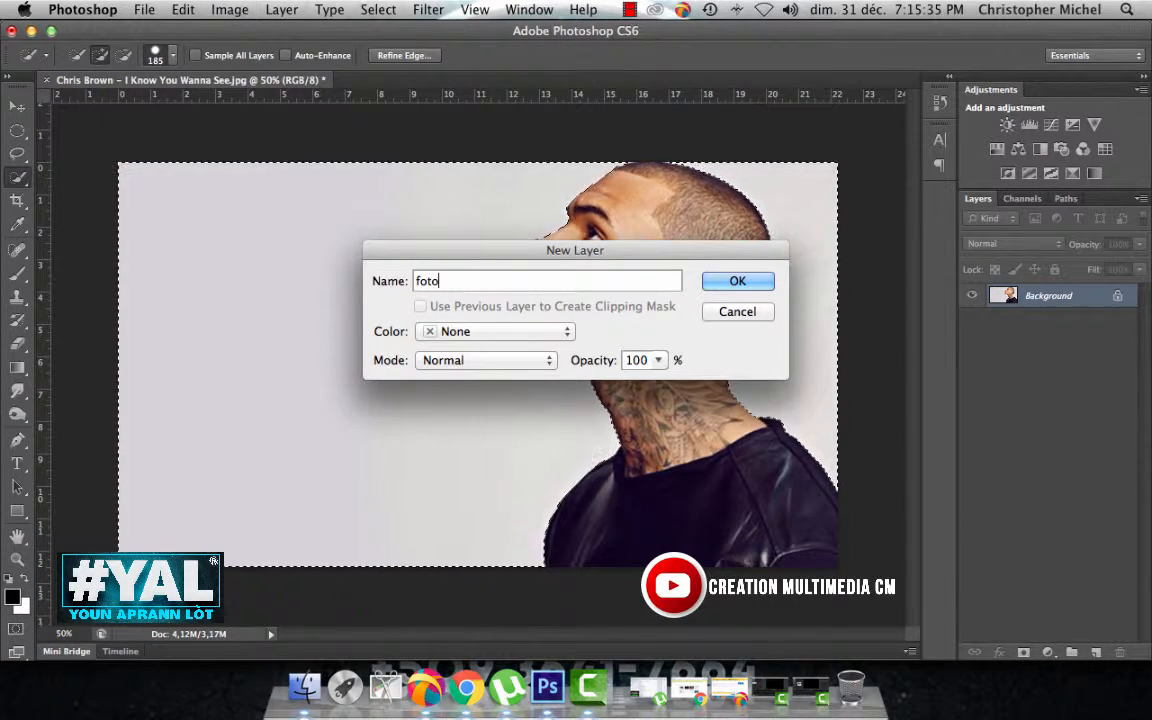
click(737, 281)
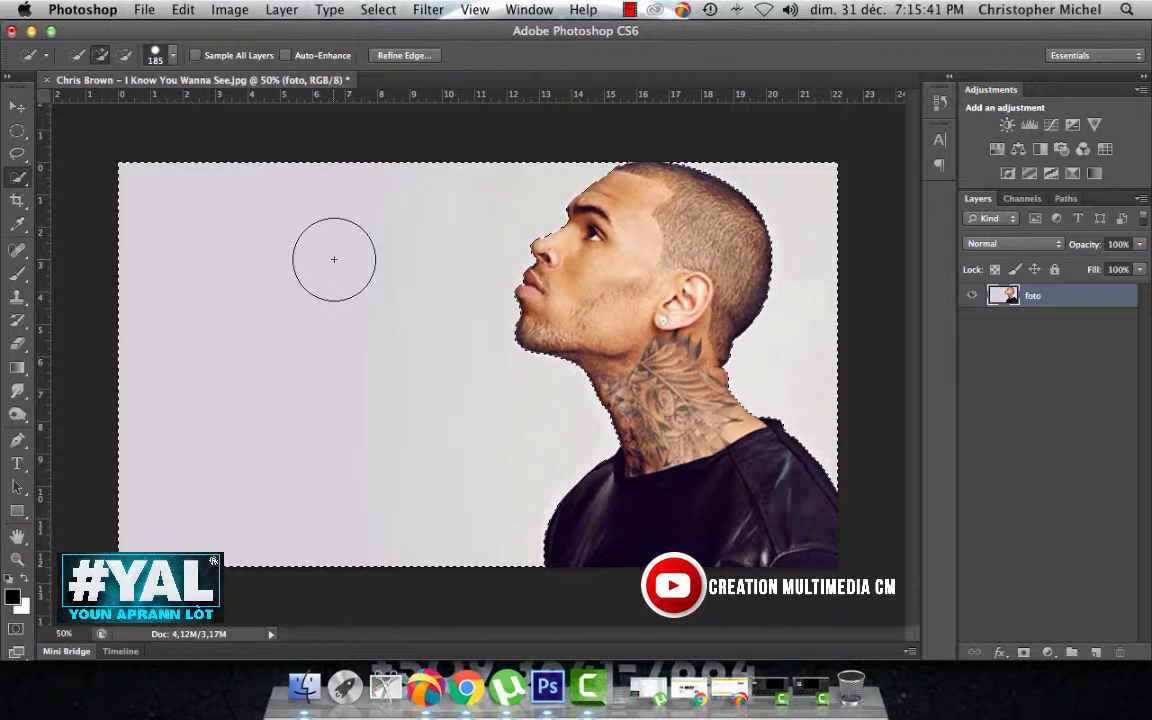
Step: Delete the selected backdrop from the foto layer, undo the deletion and clear the selection
key(Delete)
key(super+d)
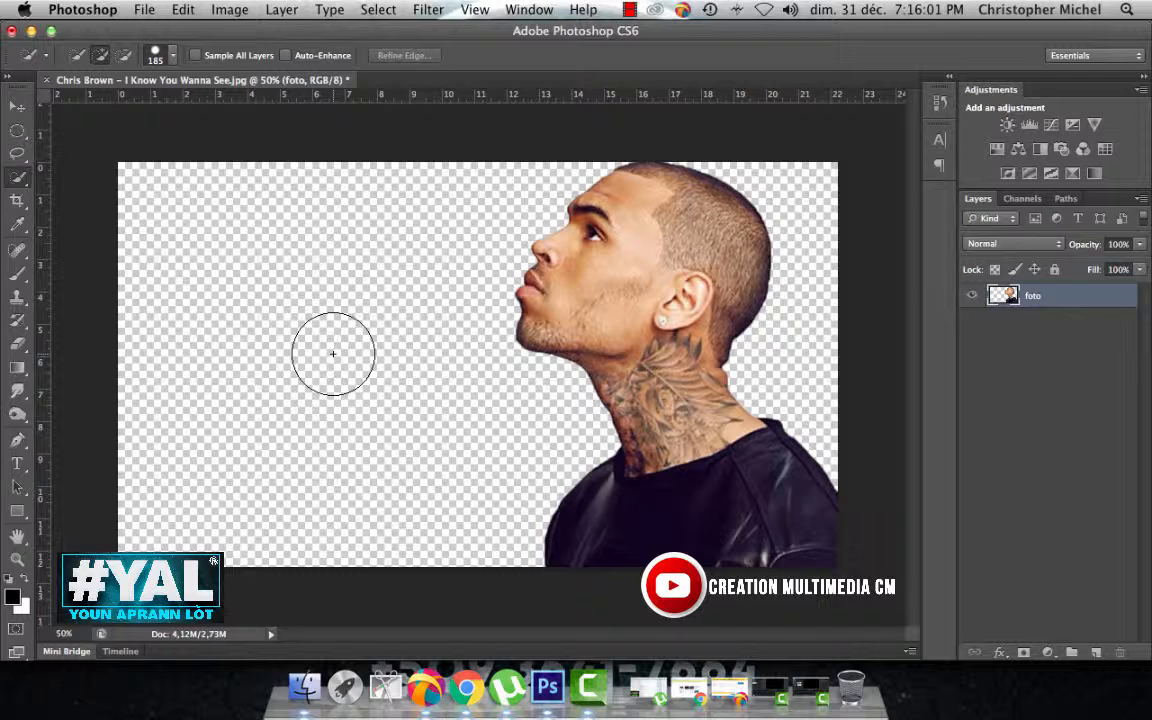
key(super+z)
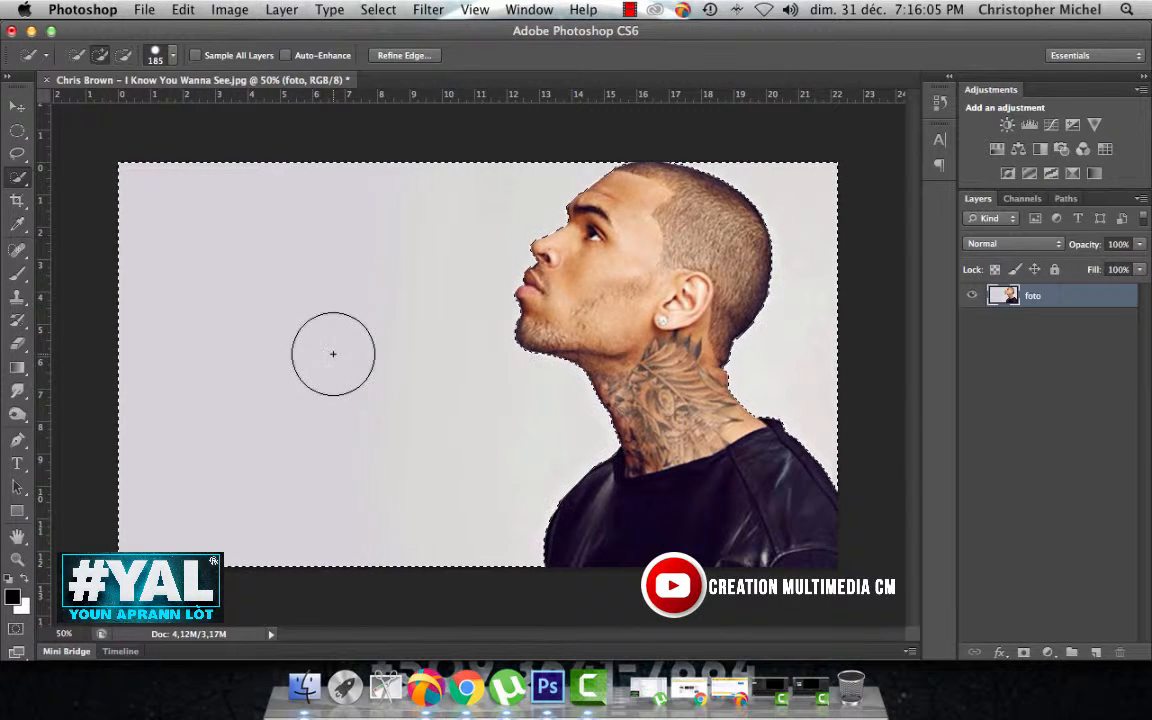
key(super+d)
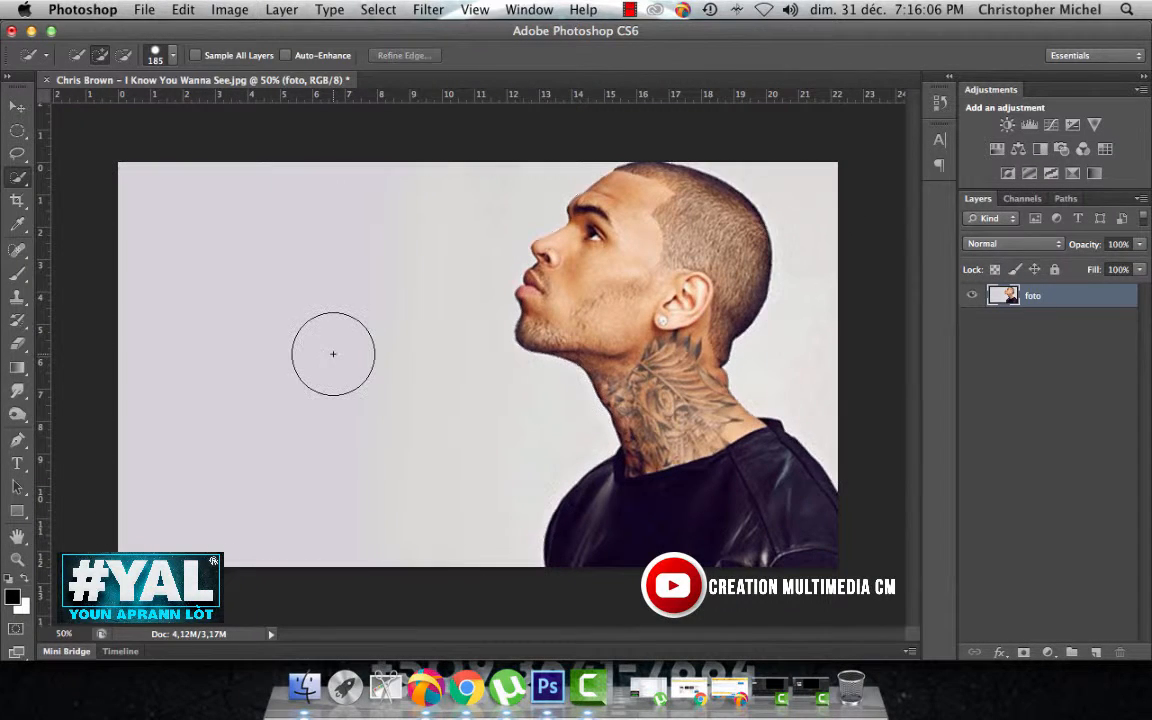
Step: Select the whole backdrop in front of and behind the man with the Magic Wand at tolerance 32
right_click(16, 181)
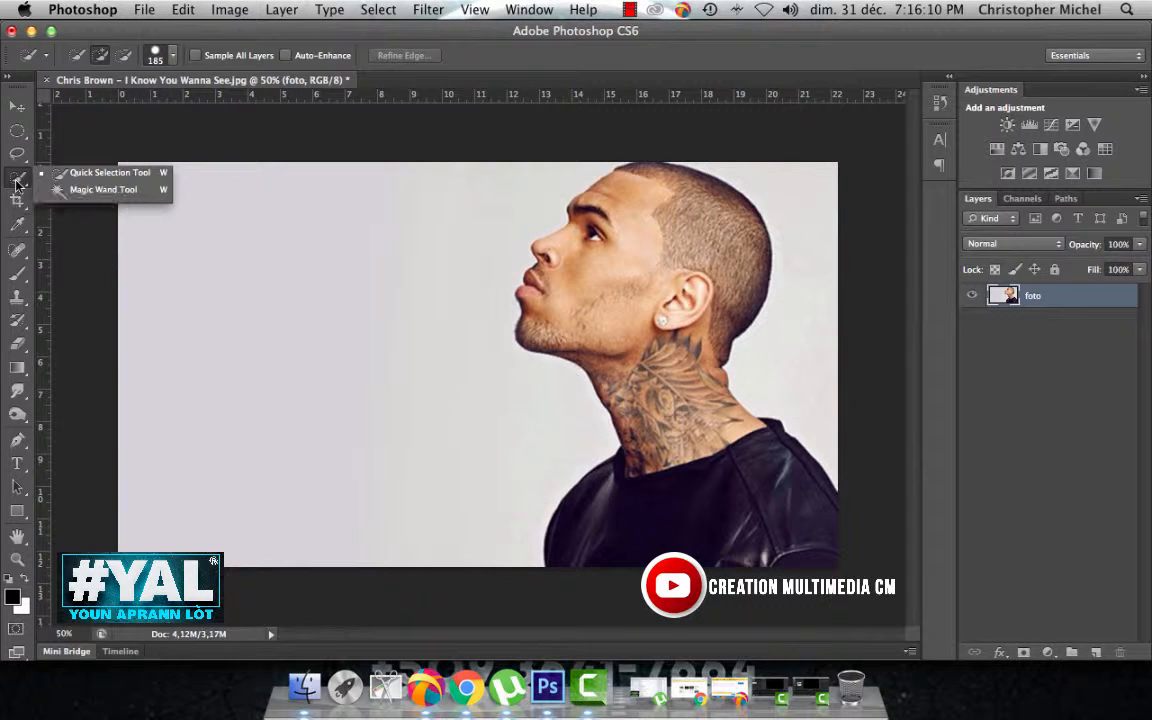
click(75, 194)
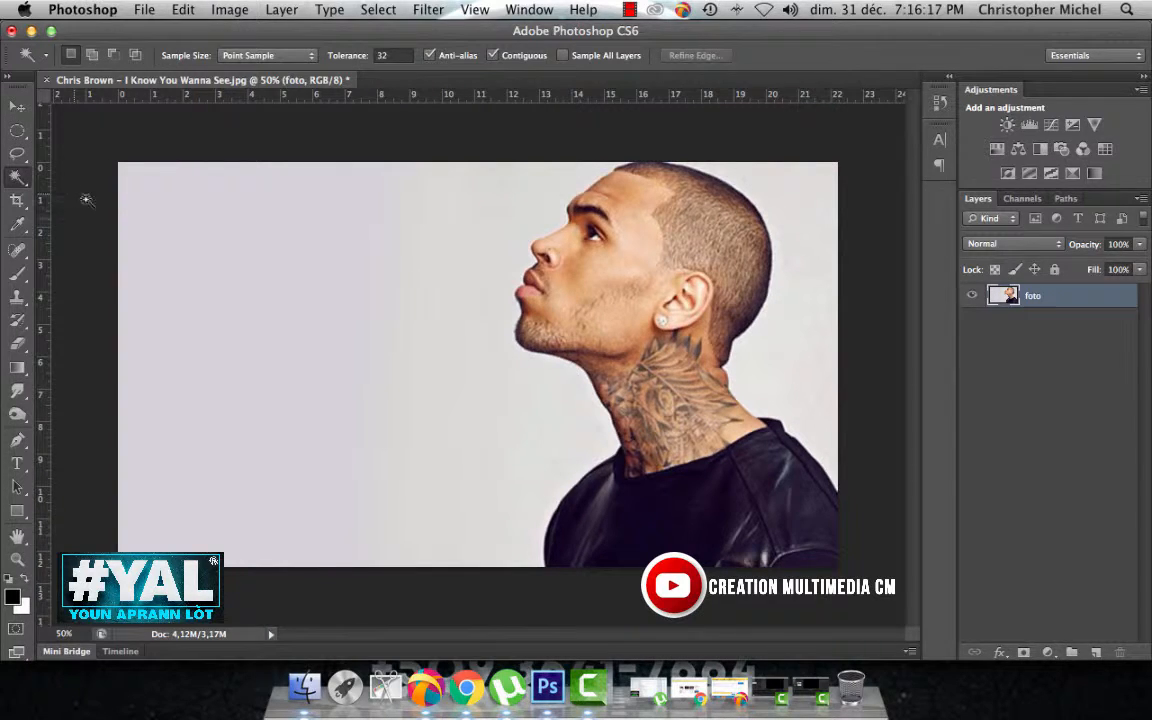
click(389, 284)
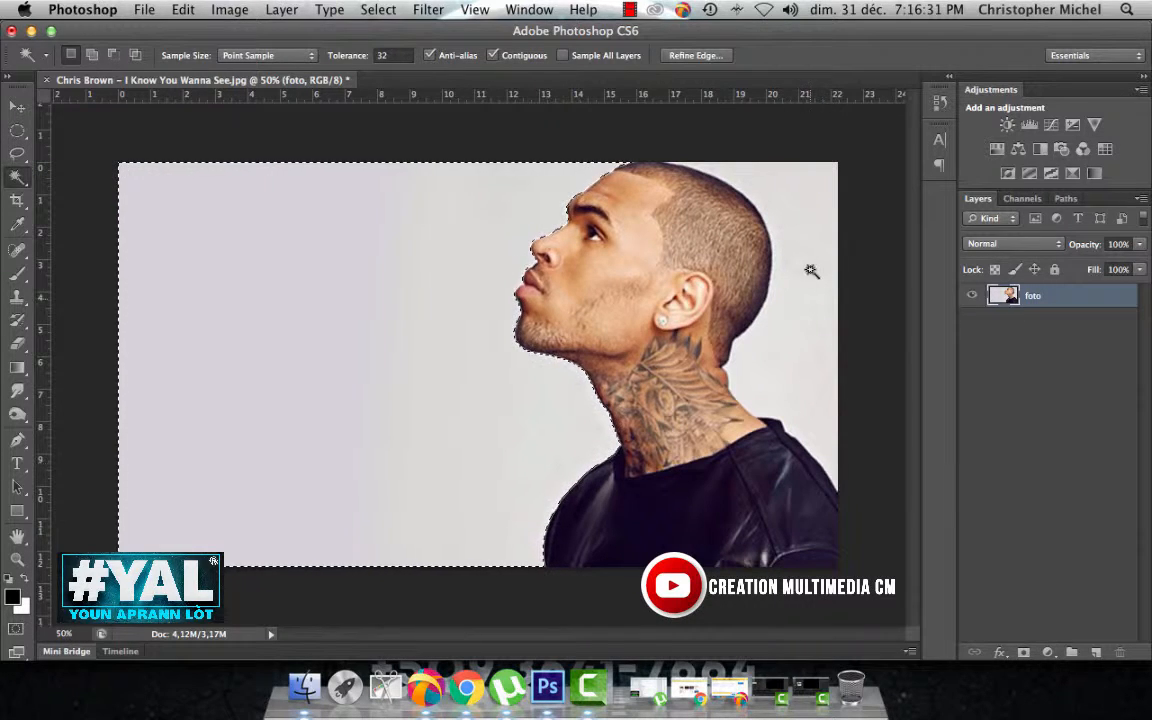
key(shift)
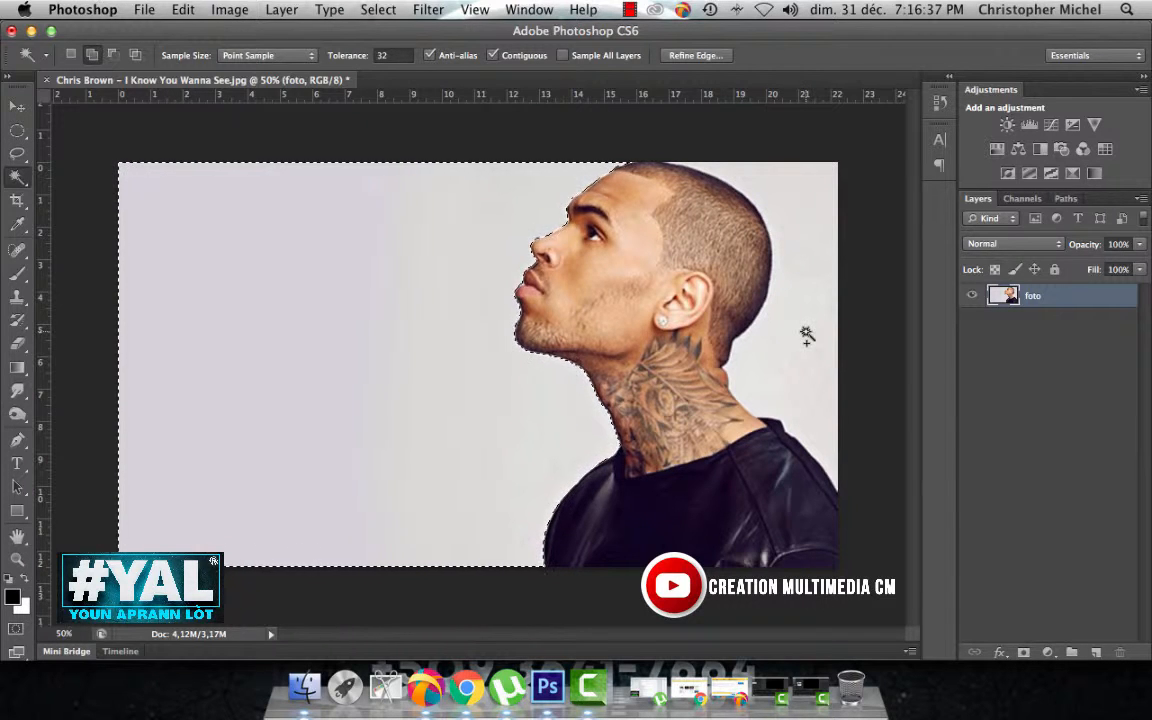
shift+click(806, 335)
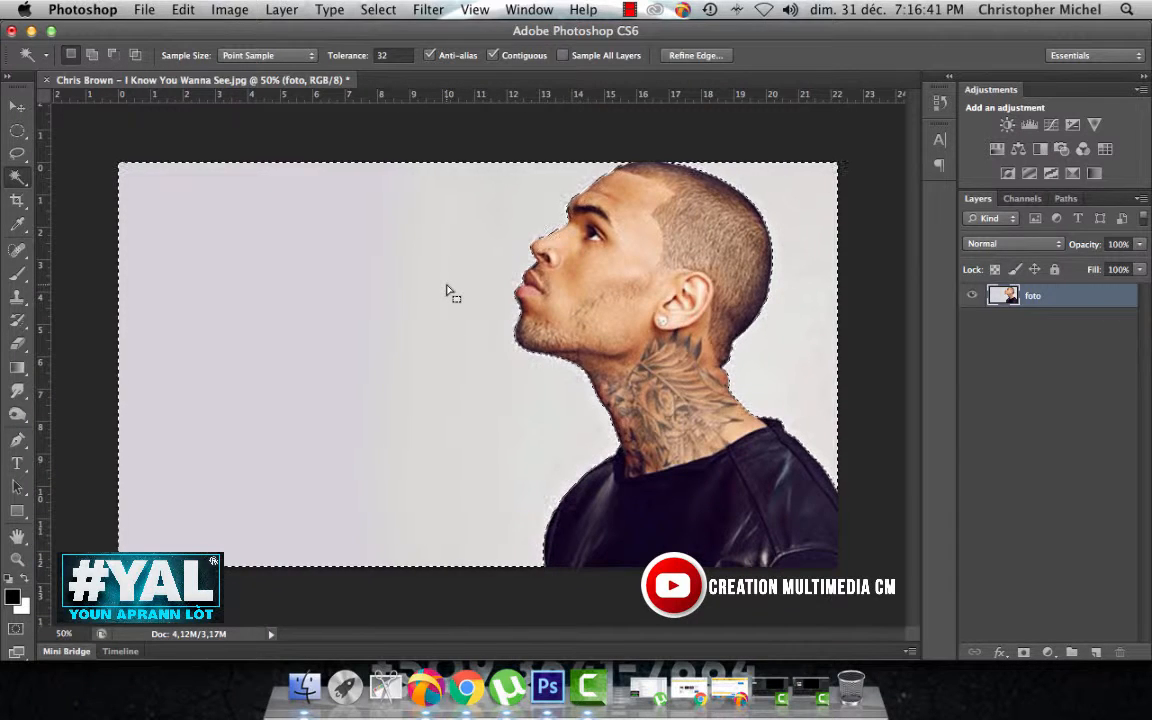
Step: Delete the selected backdrop from the foto layer and clear the selection
key(Delete)
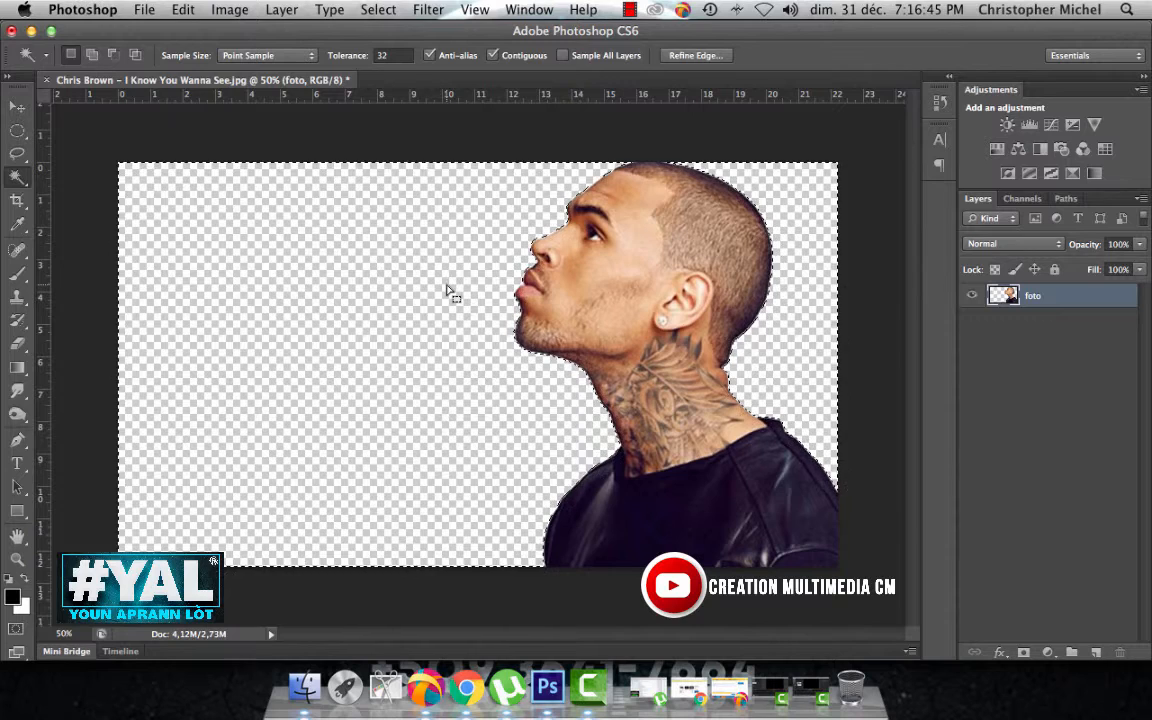
key(super+d)
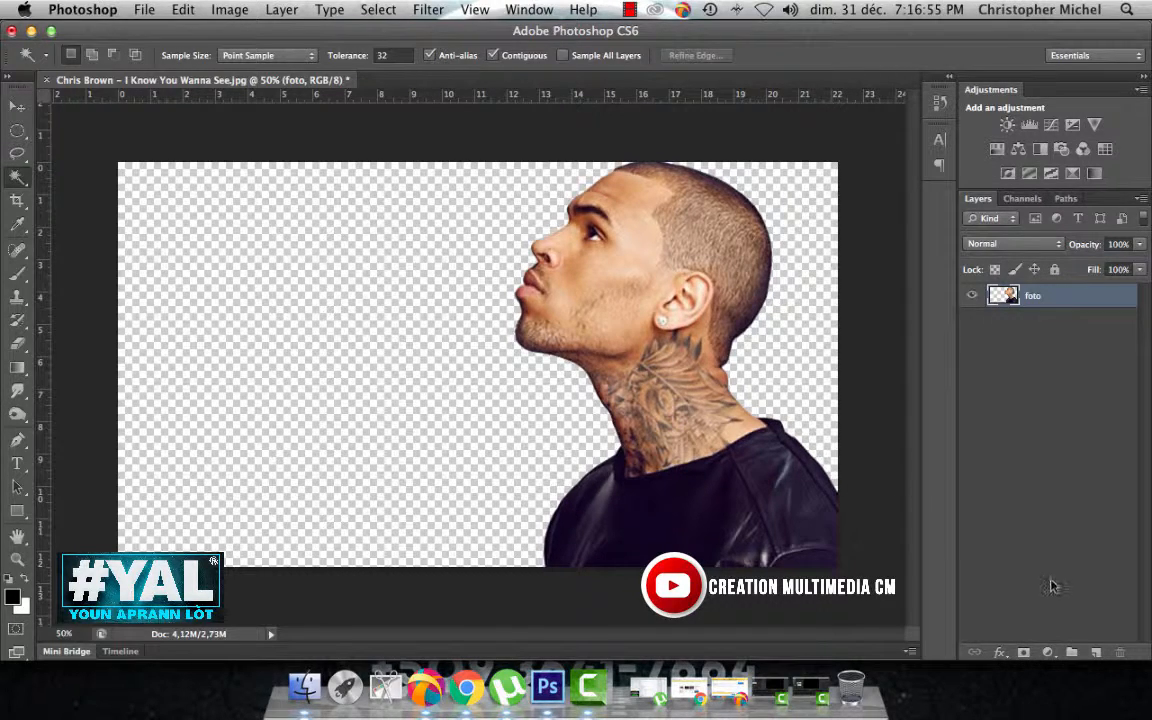
Step: Add a new layer filled with black and place it beneath the foto layer
click(1095, 652)
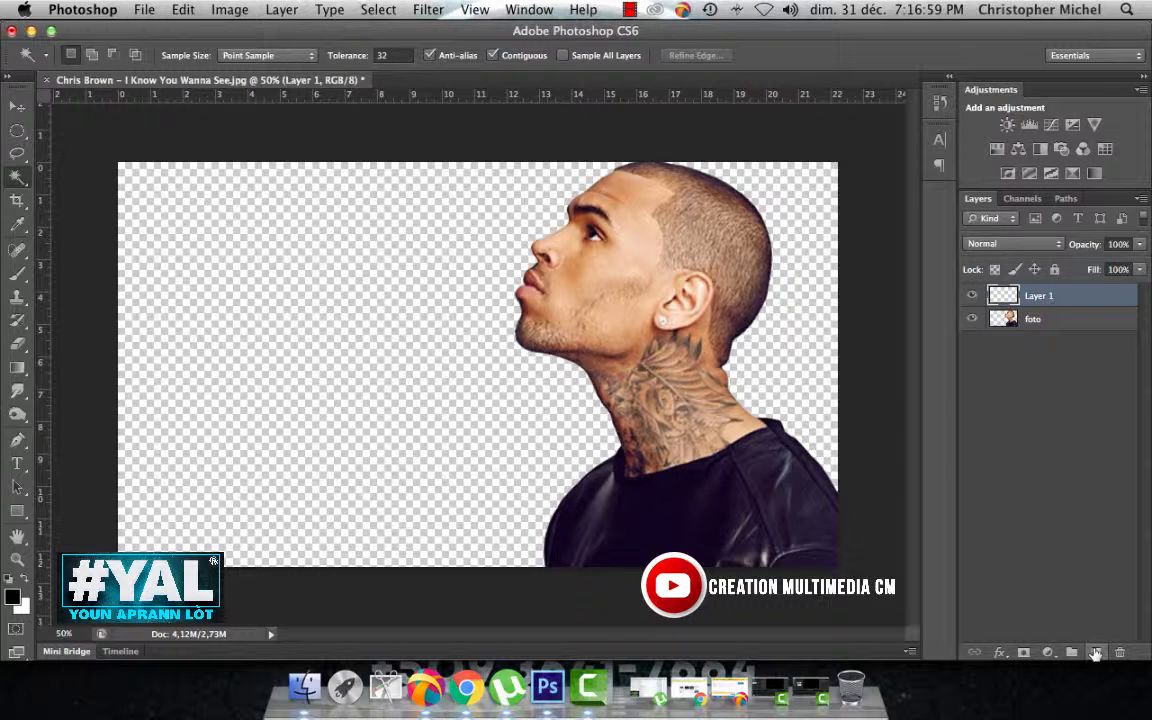
key(super+z)
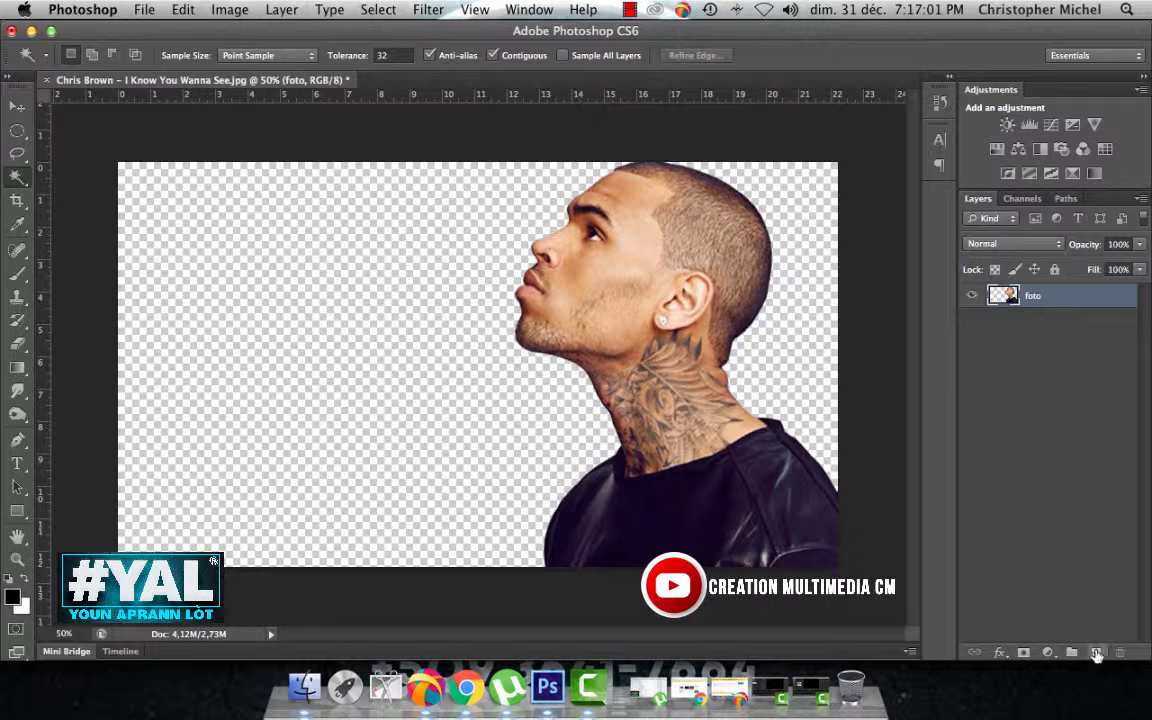
click(1095, 652)
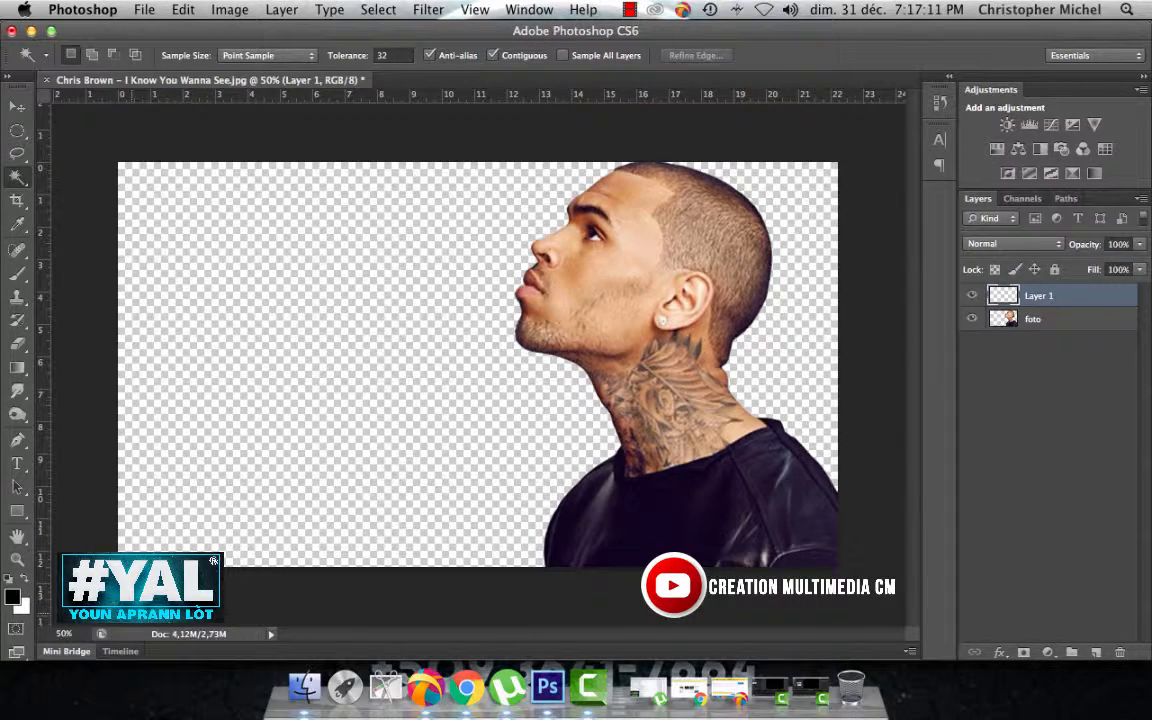
key(alt+BackSpace)
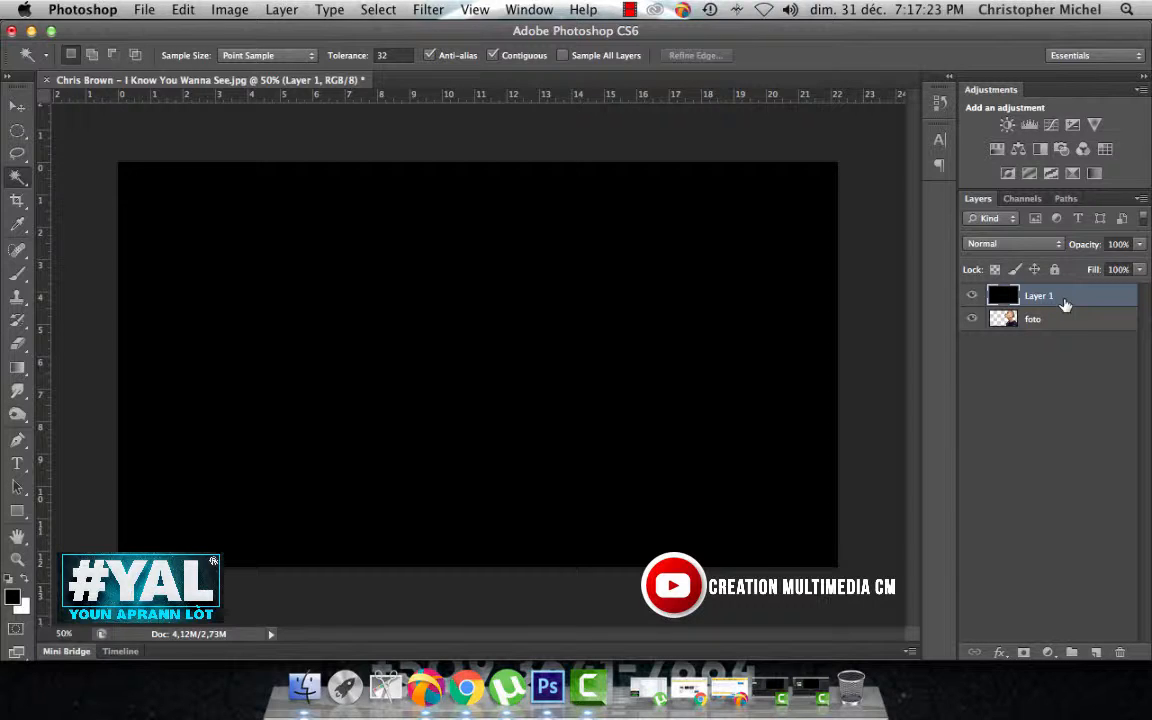
drag(1066, 303, 1064, 332)
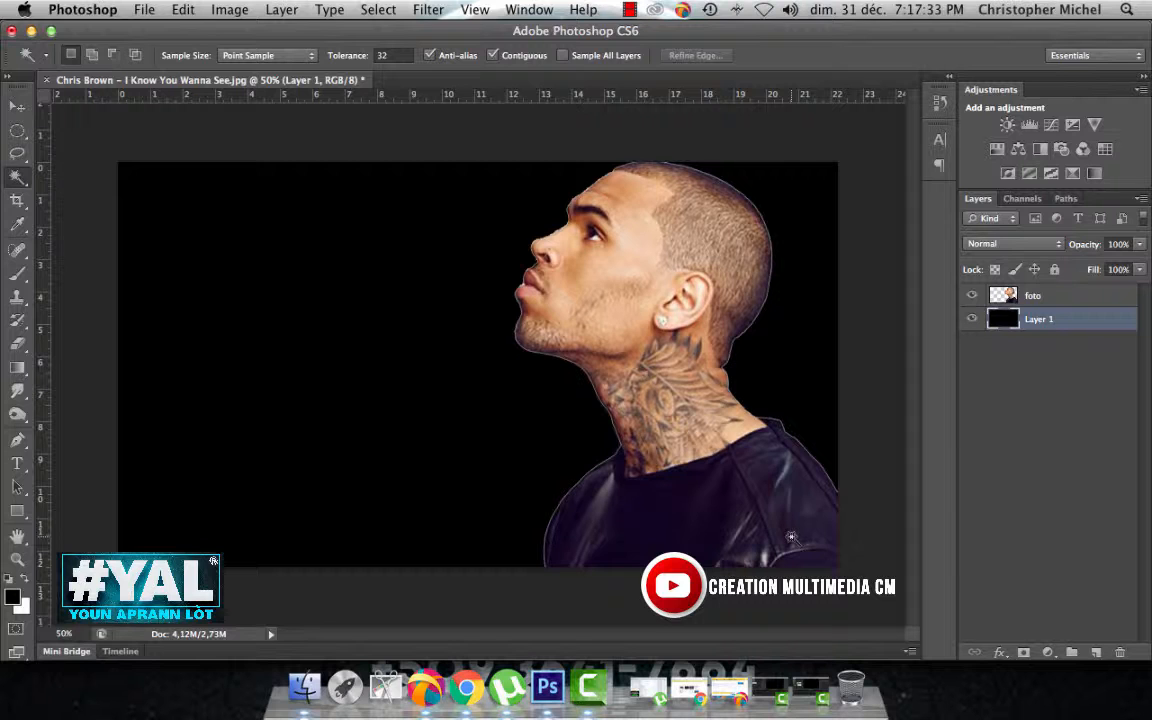
Step: Examine the outline of the cut-out man around the chin and neck up close against the black layer
key(super+plus)
key(super+plus)
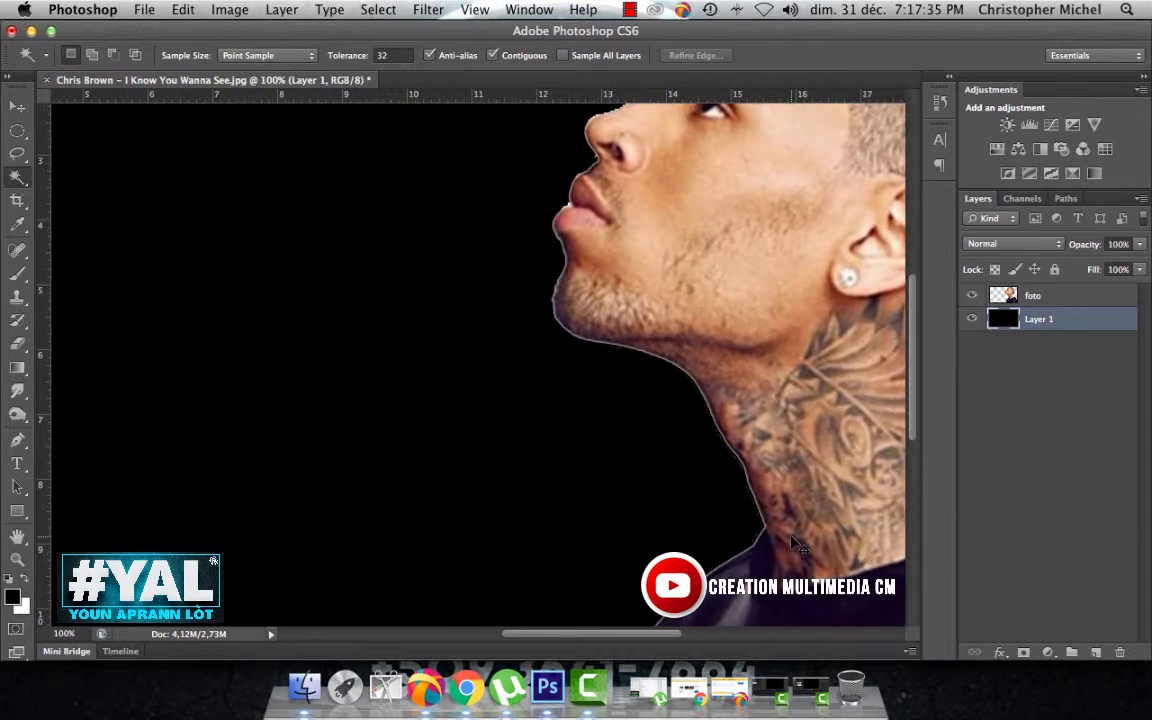
key(super+plus)
key(super+plus)
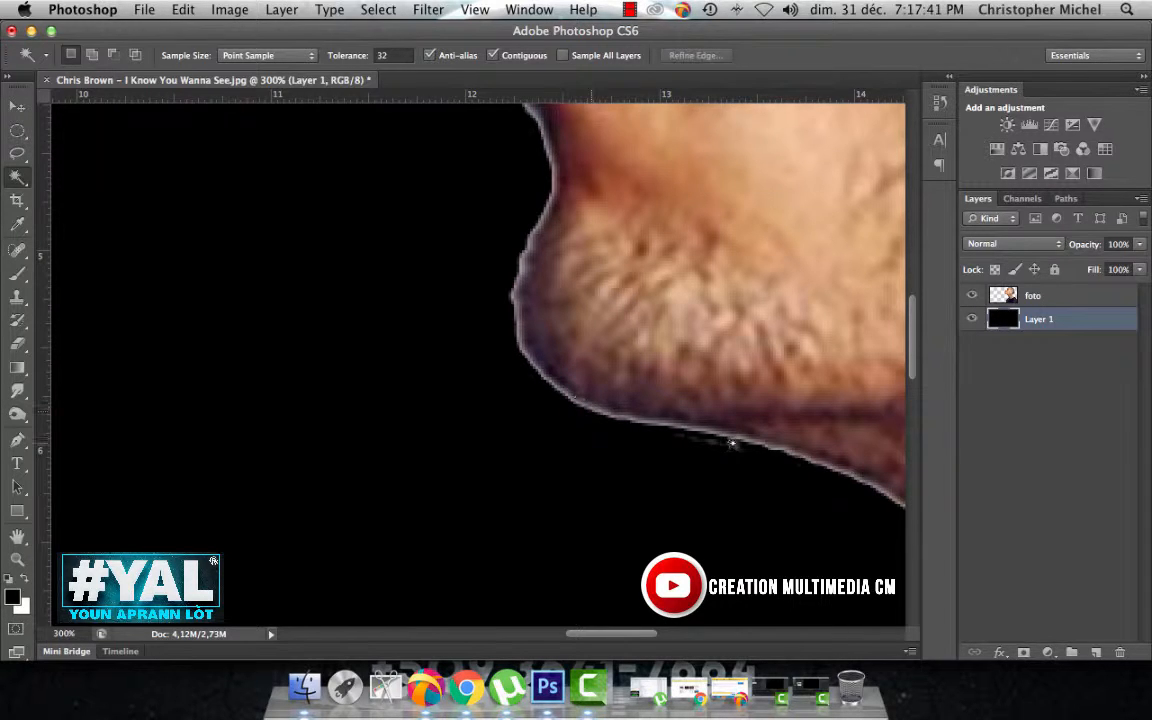
key(super+minus)
key(super+minus)
key(super+minus)
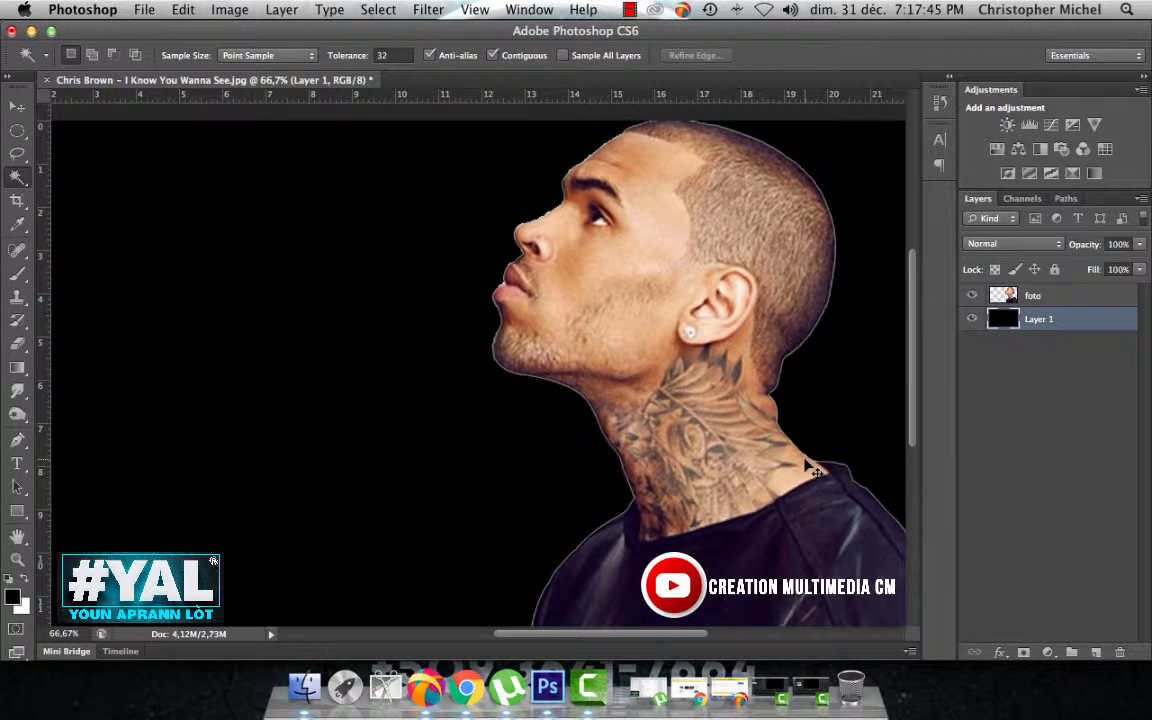
key(super+minus)
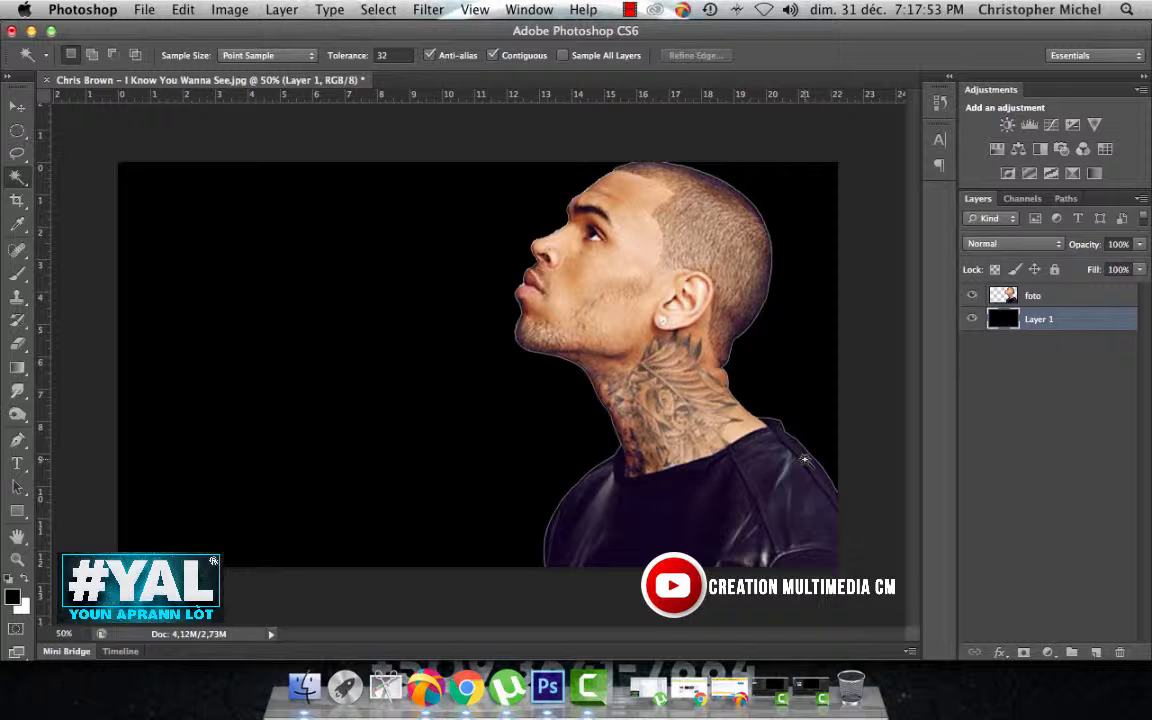
Step: Undo the black layer and the backdrop deletion, going back to the photo with its backdrop selected
key(super+alt+z)
key(super+alt+z)
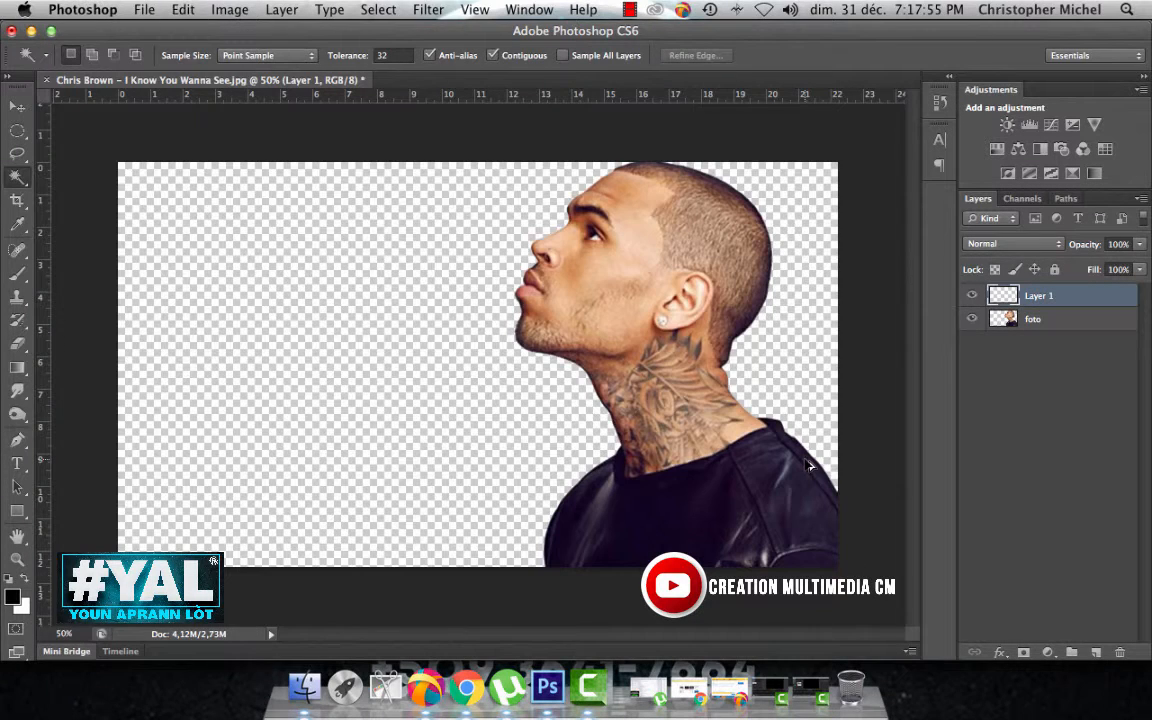
key(super+alt+z)
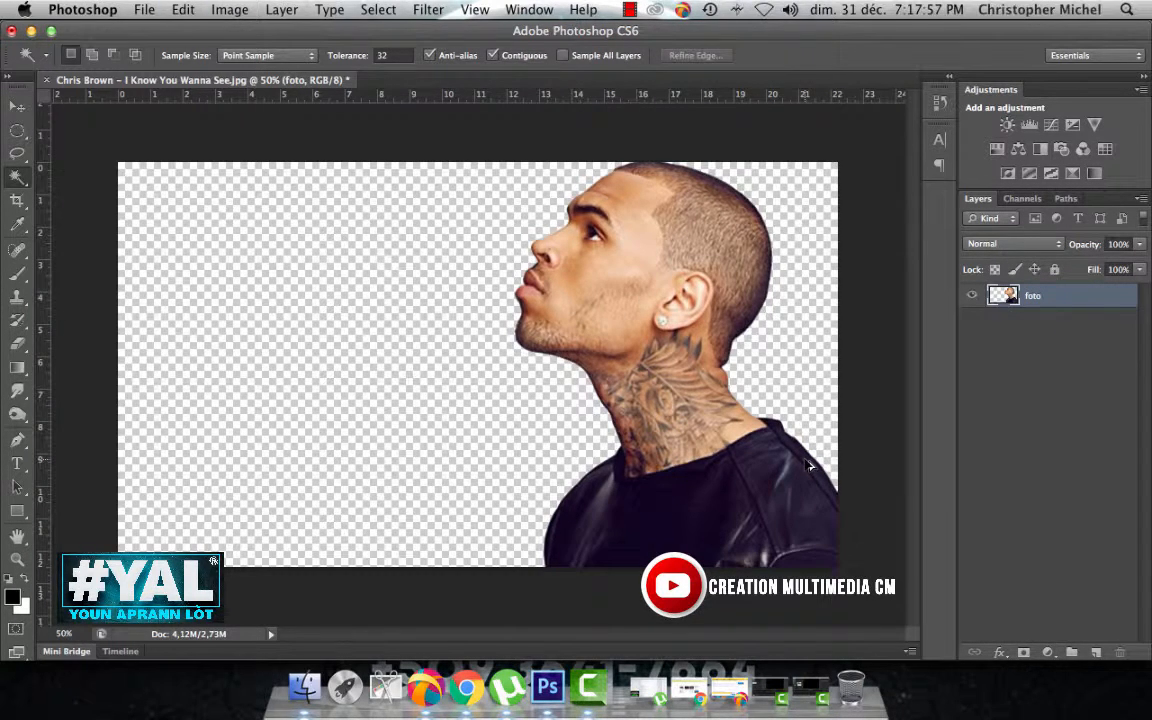
key(super+alt+z)
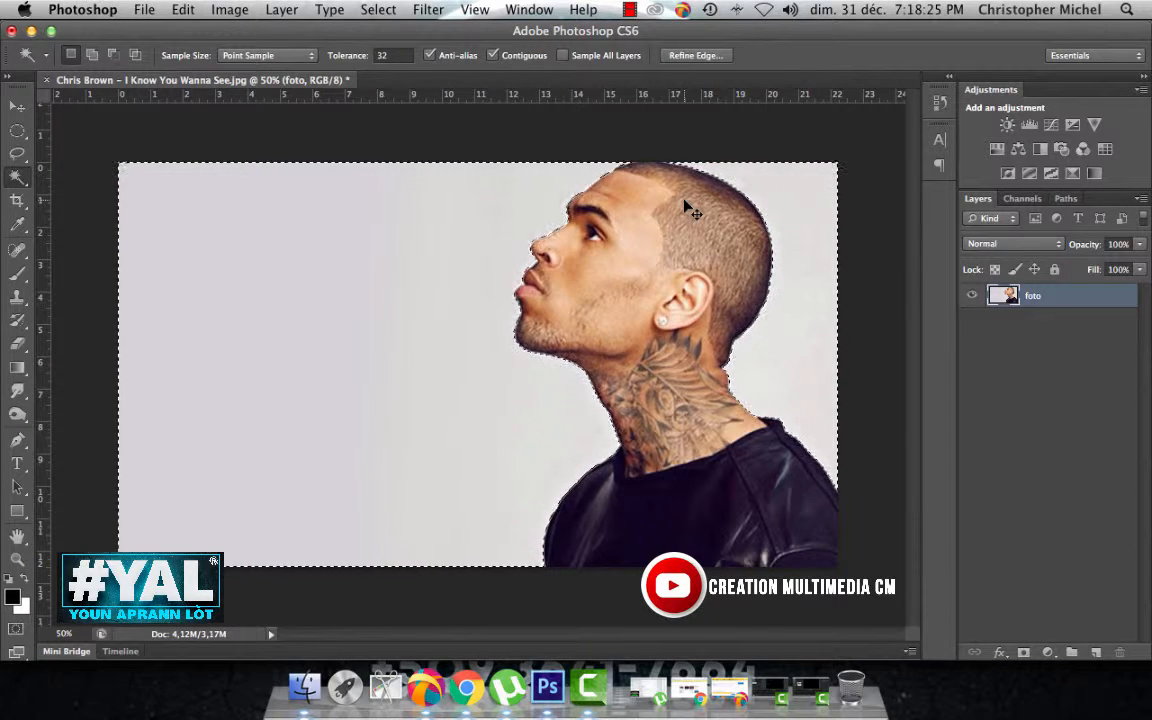
Step: Invert the selection to cover the man and open Refine Edge, keeping its dialog clear of his profile
key(super+shift+i)
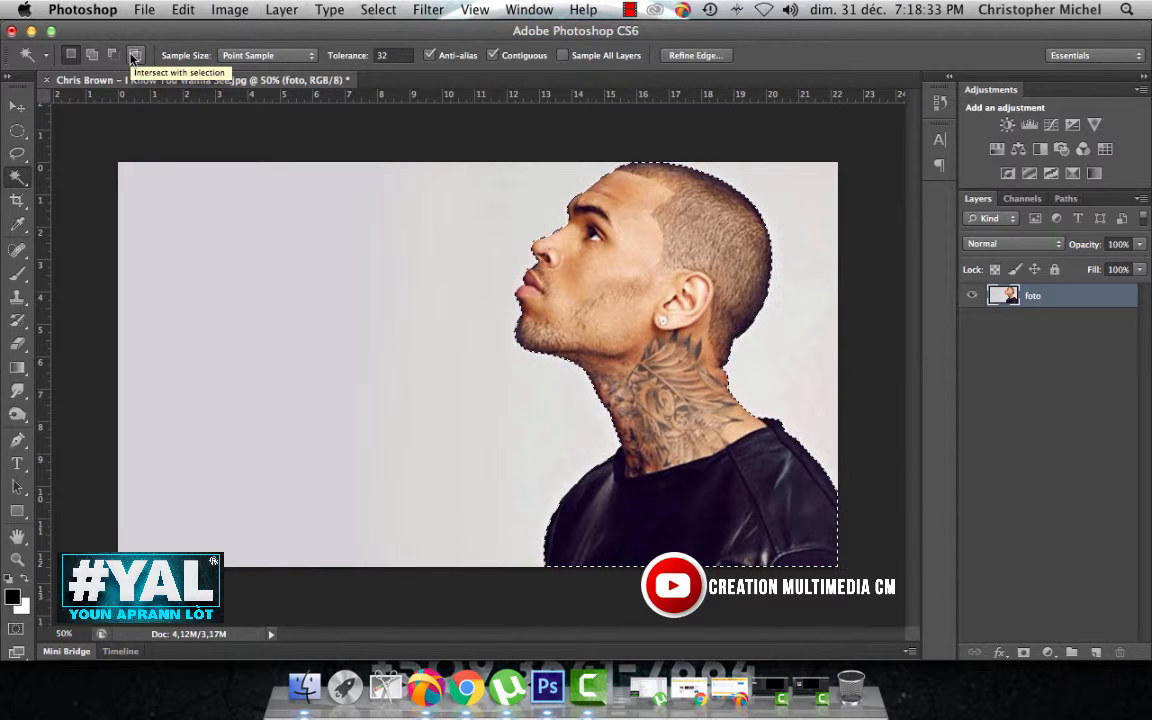
click(696, 56)
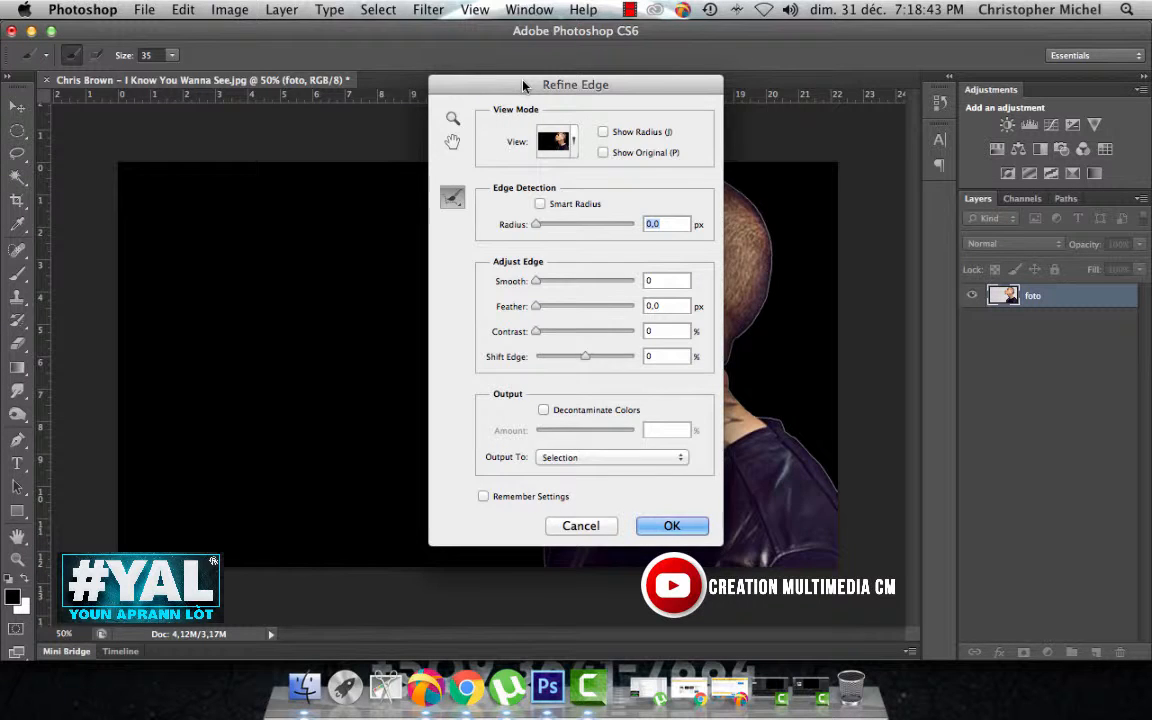
drag(522, 86, 860, 78)
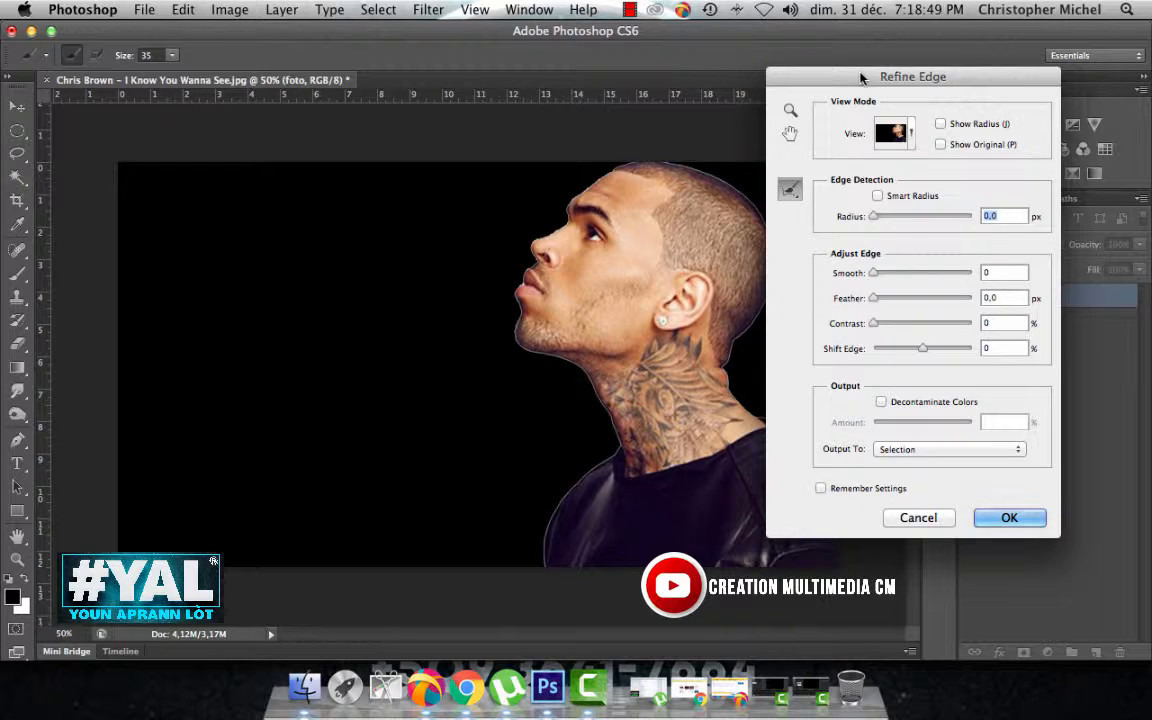
drag(802, 70, 854, 88)
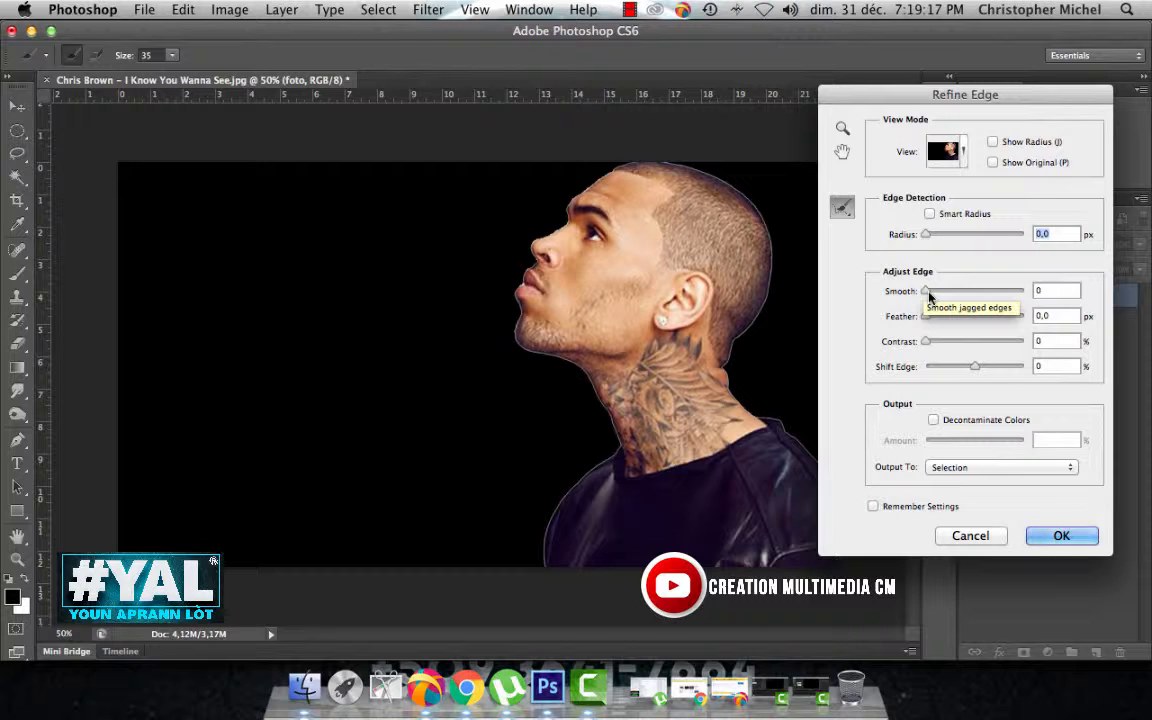
Step: Refine the man's selection edge with Smooth 37, Feather 1.5 px and Shift Edge -64%
mouse_move(928, 295)
mouse_down()
mouse_move(958, 298)
mouse_move(945, 294)
mouse_up()
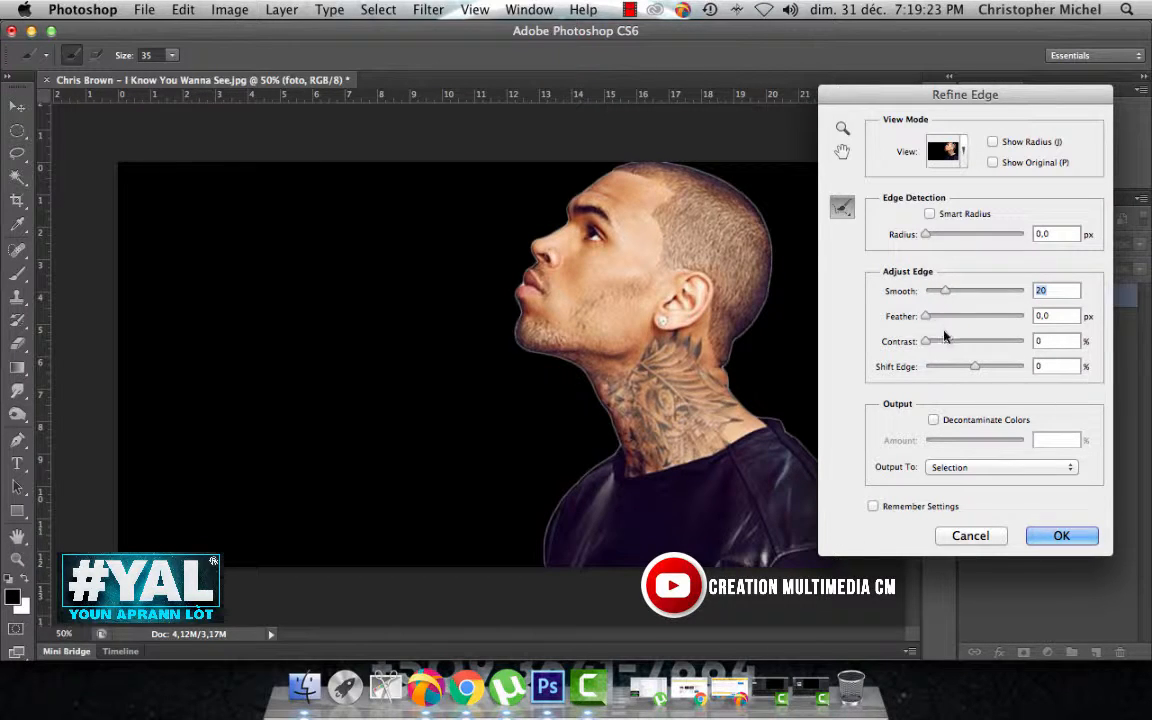
drag(970, 372, 941, 374)
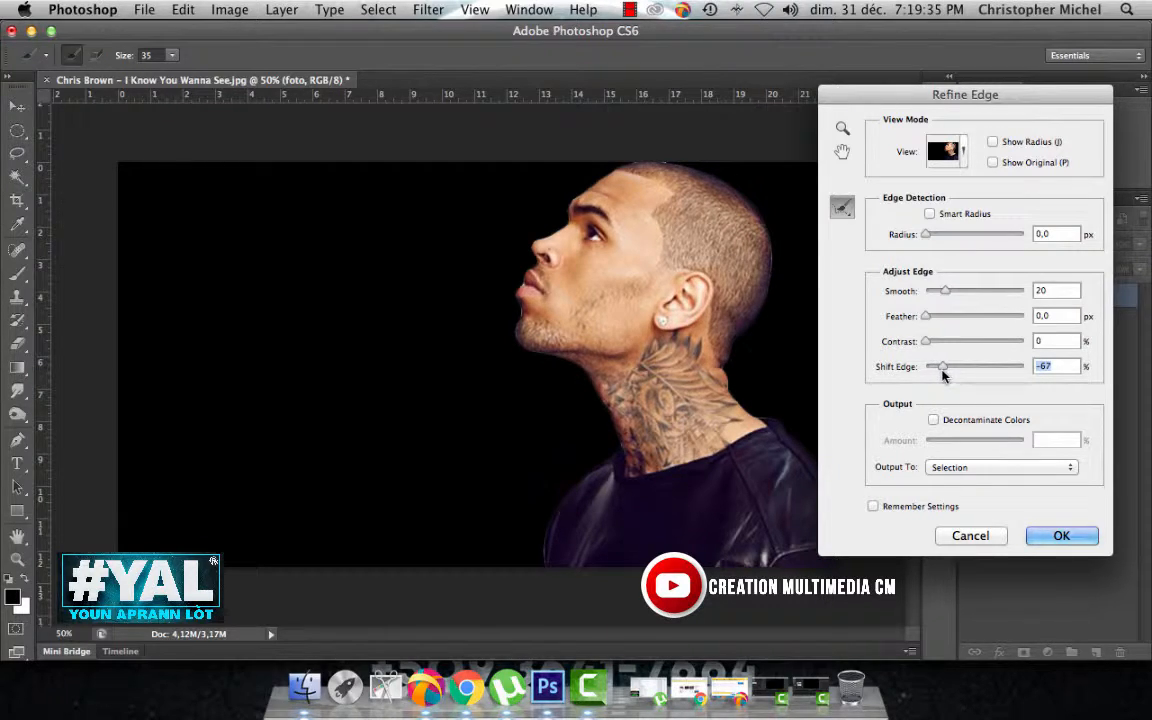
drag(942, 372, 943, 372)
drag(937, 296, 994, 299)
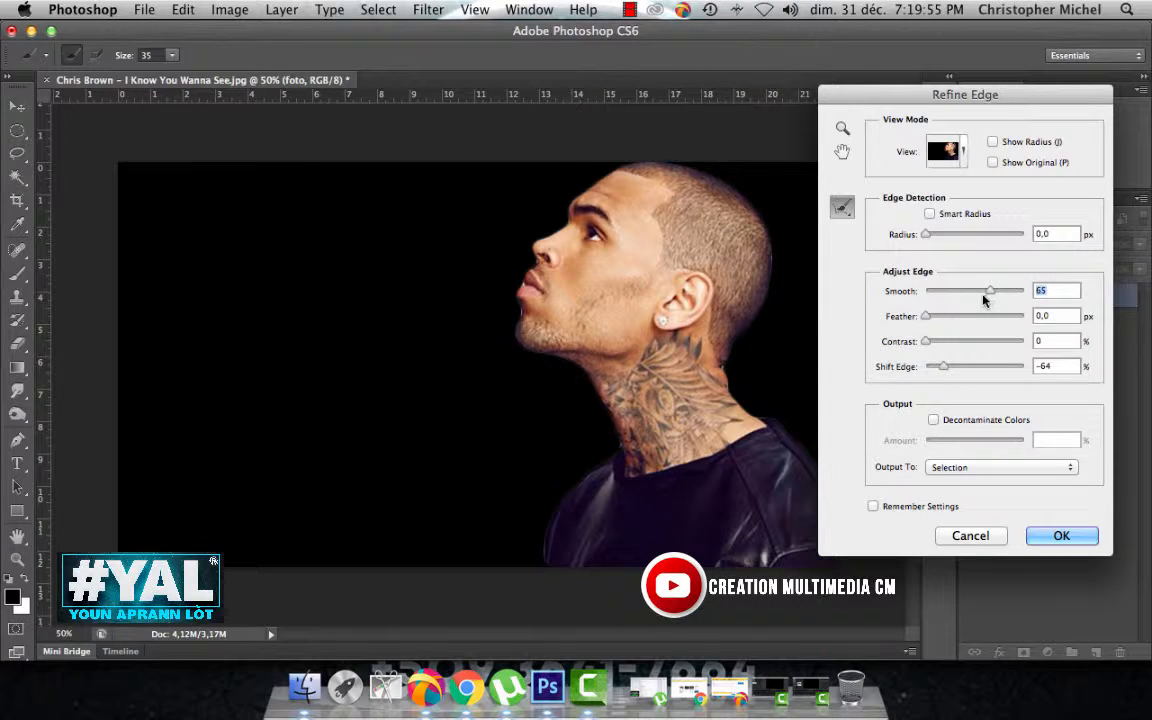
click(941, 316)
drag(941, 318, 933, 321)
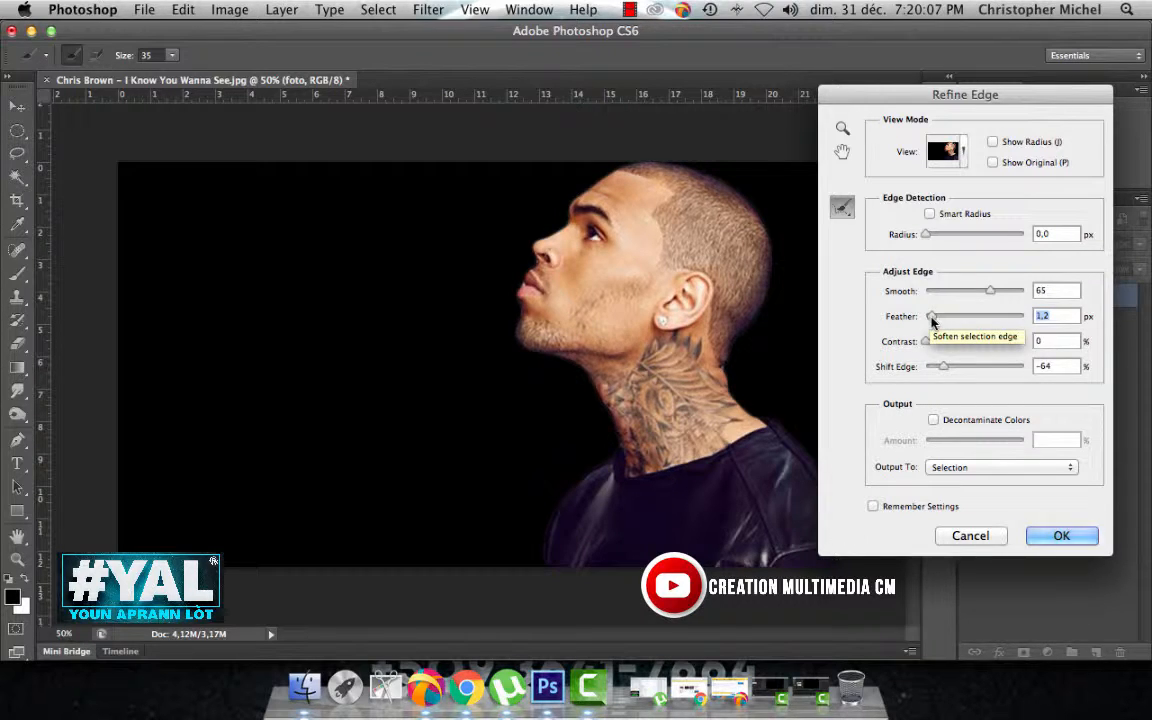
drag(990, 291, 961, 295)
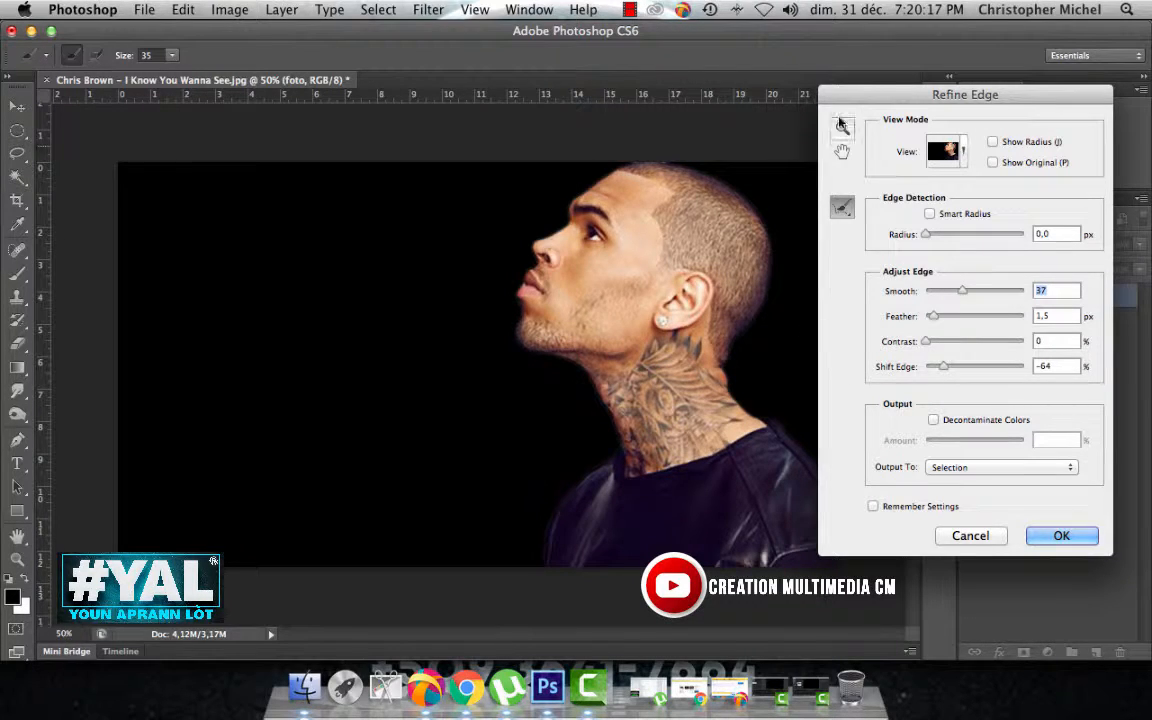
Step: Preview the man's refined selection on layers, and return the Refine Edge view to On Black
drag(840, 93, 816, 101)
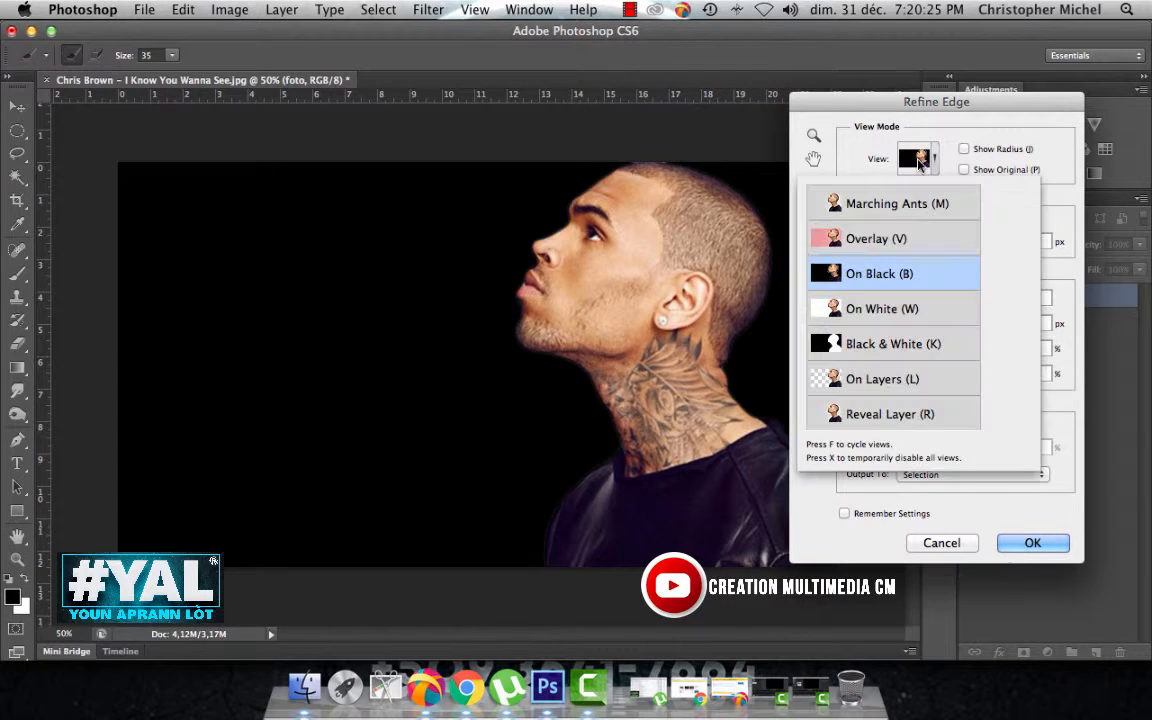
click(917, 158)
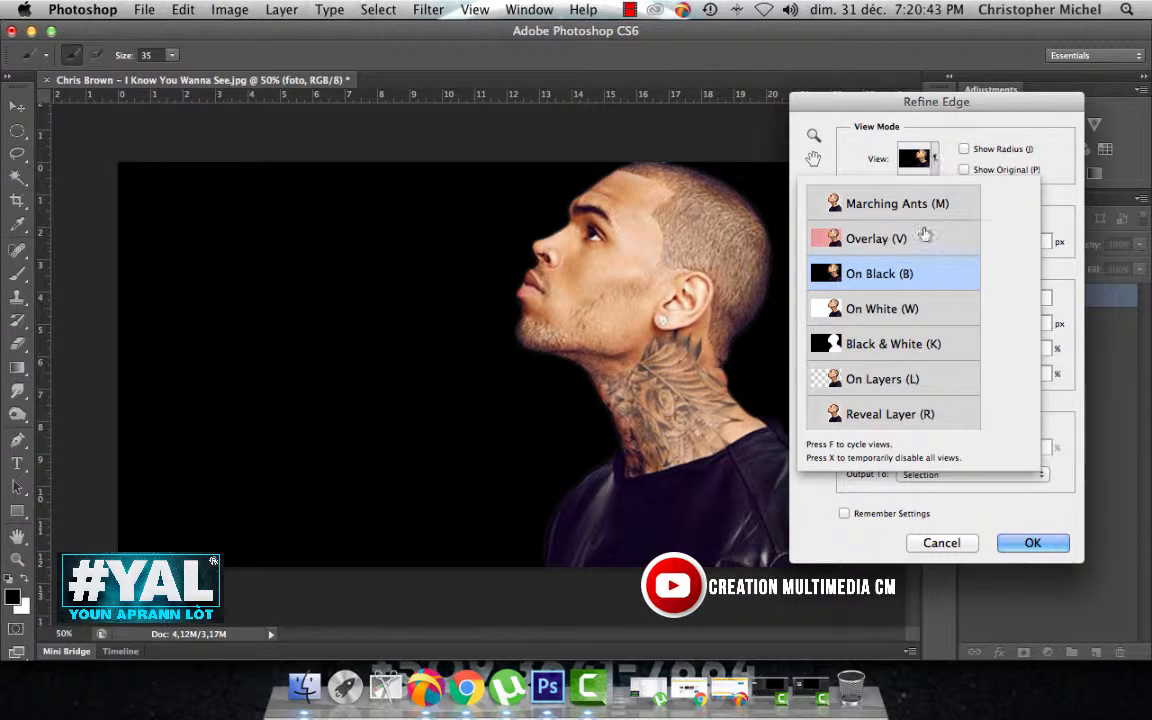
click(947, 179)
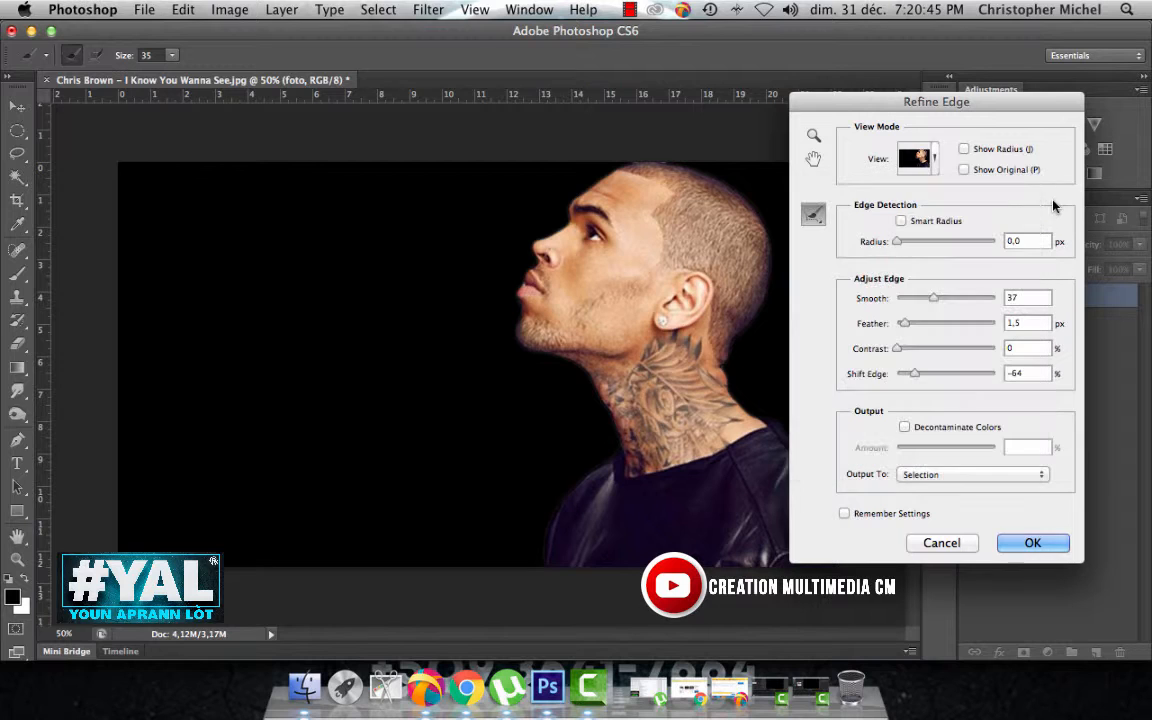
click(917, 157)
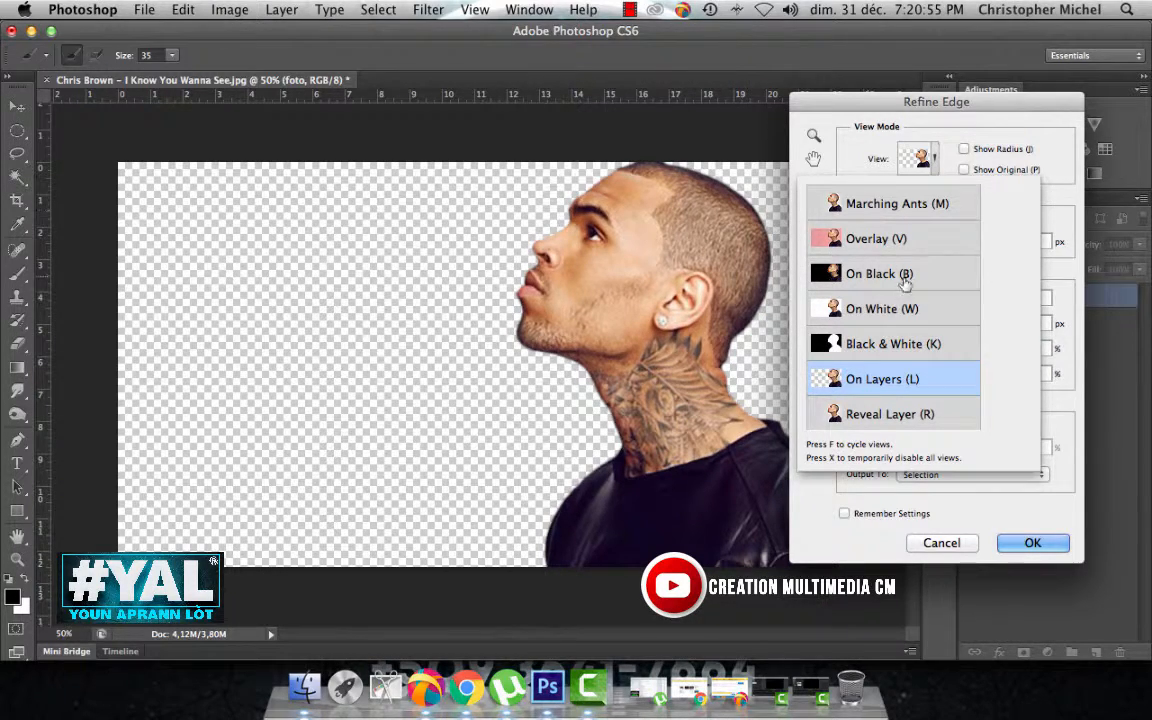
click(918, 145)
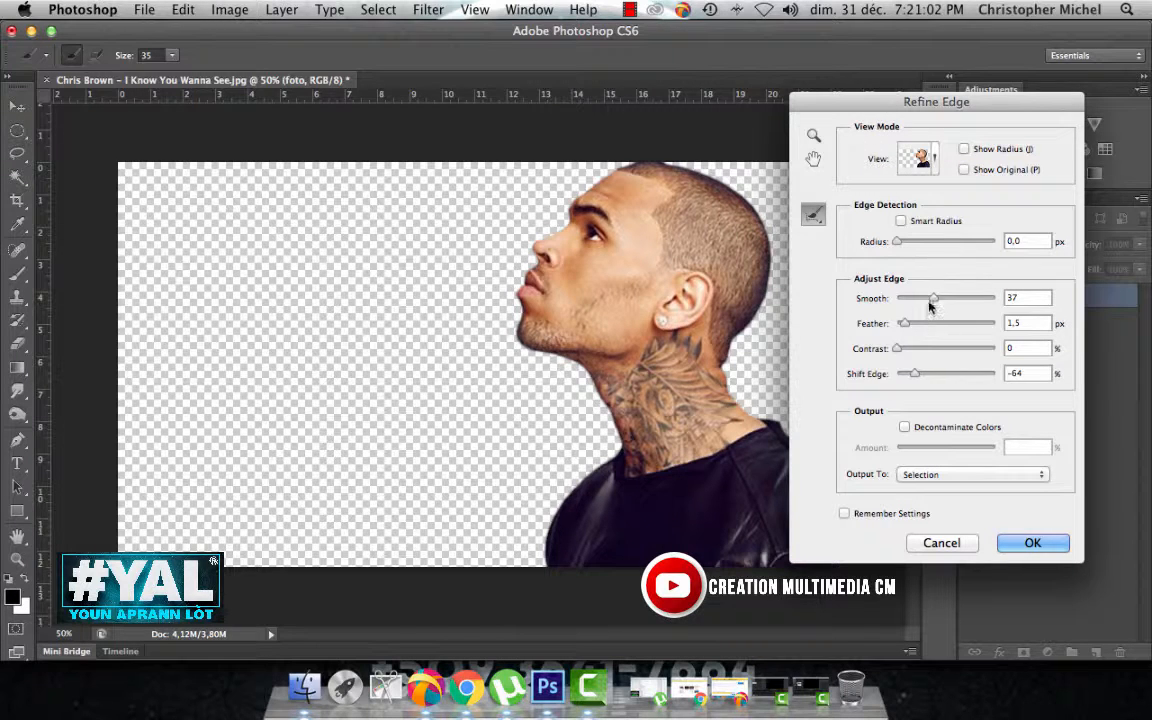
click(918, 158)
click(848, 274)
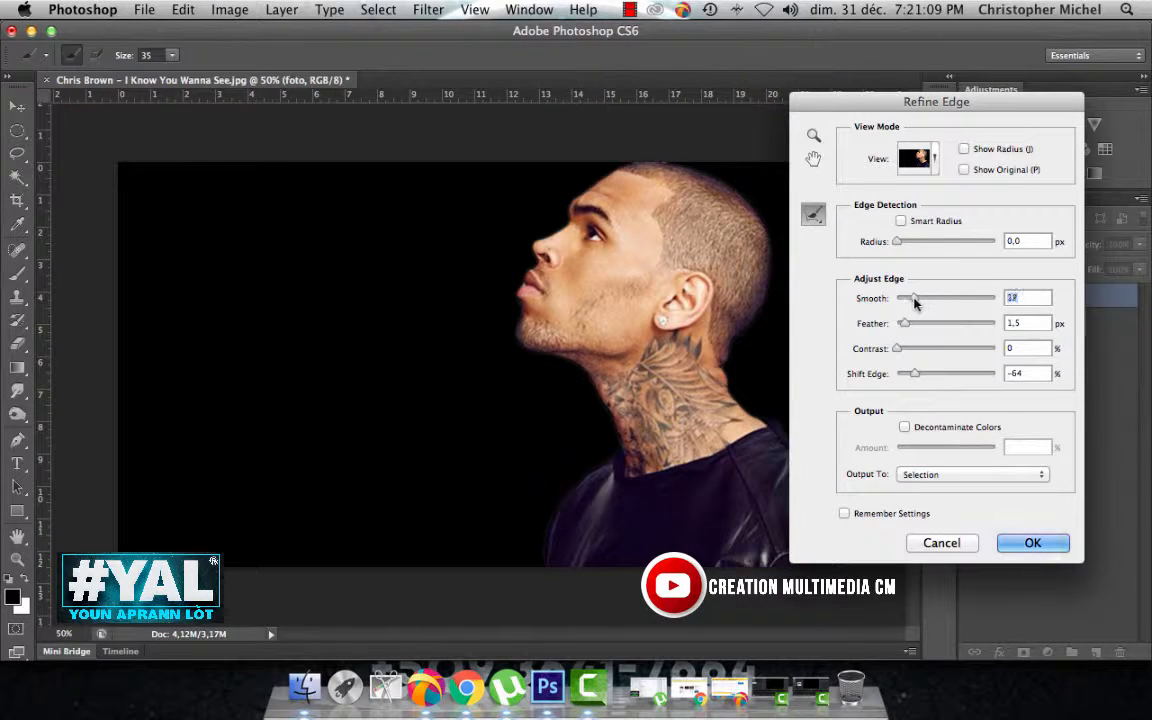
Step: Readjust the man's selection edge to Smooth 15, Feather 3.0 px and Shift Edge -71%
drag(913, 303, 910, 303)
drag(905, 325, 913, 331)
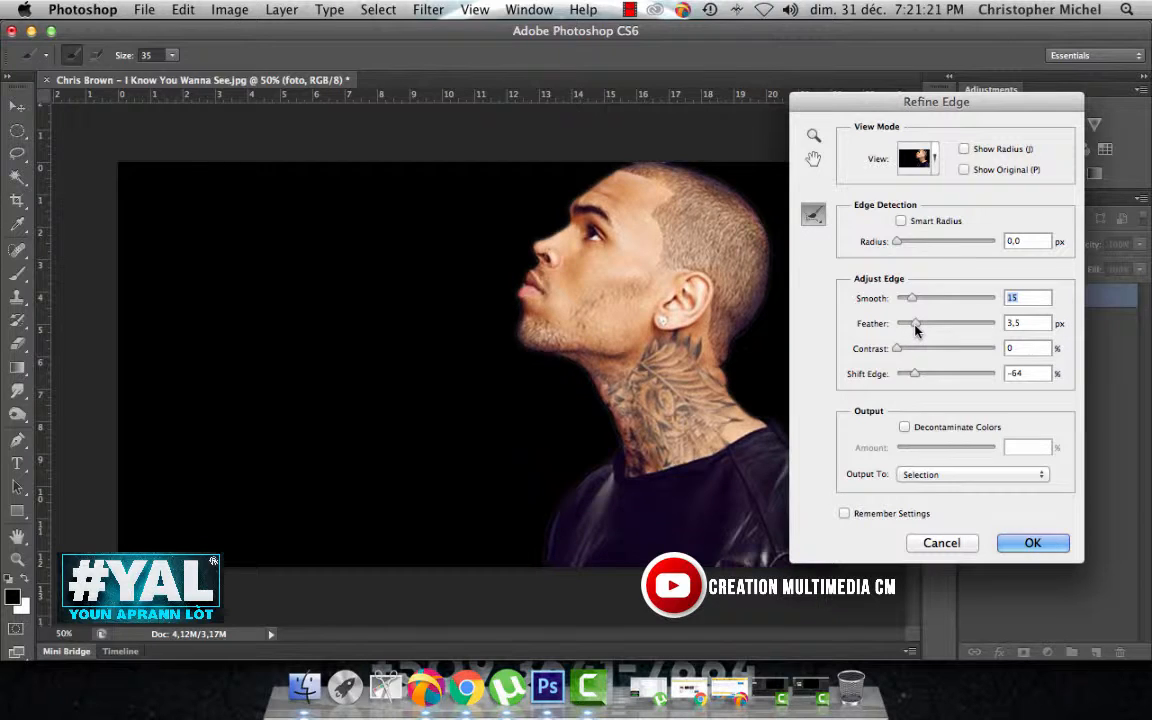
drag(915, 331, 913, 331)
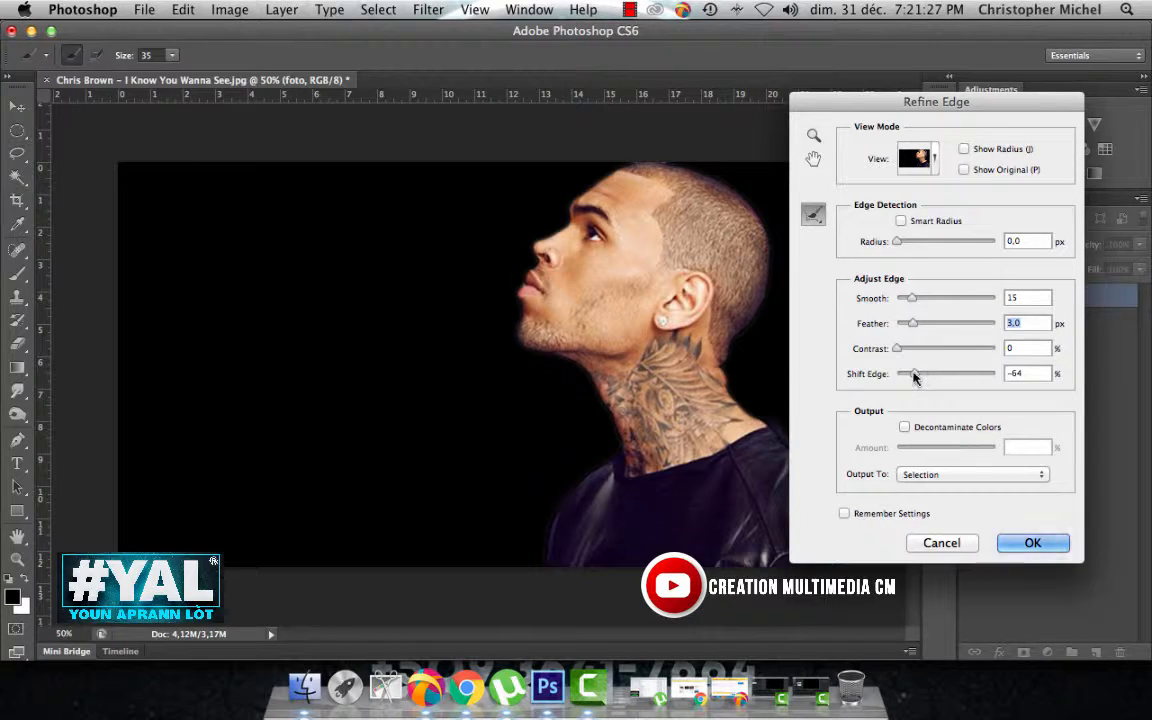
drag(918, 377, 910, 377)
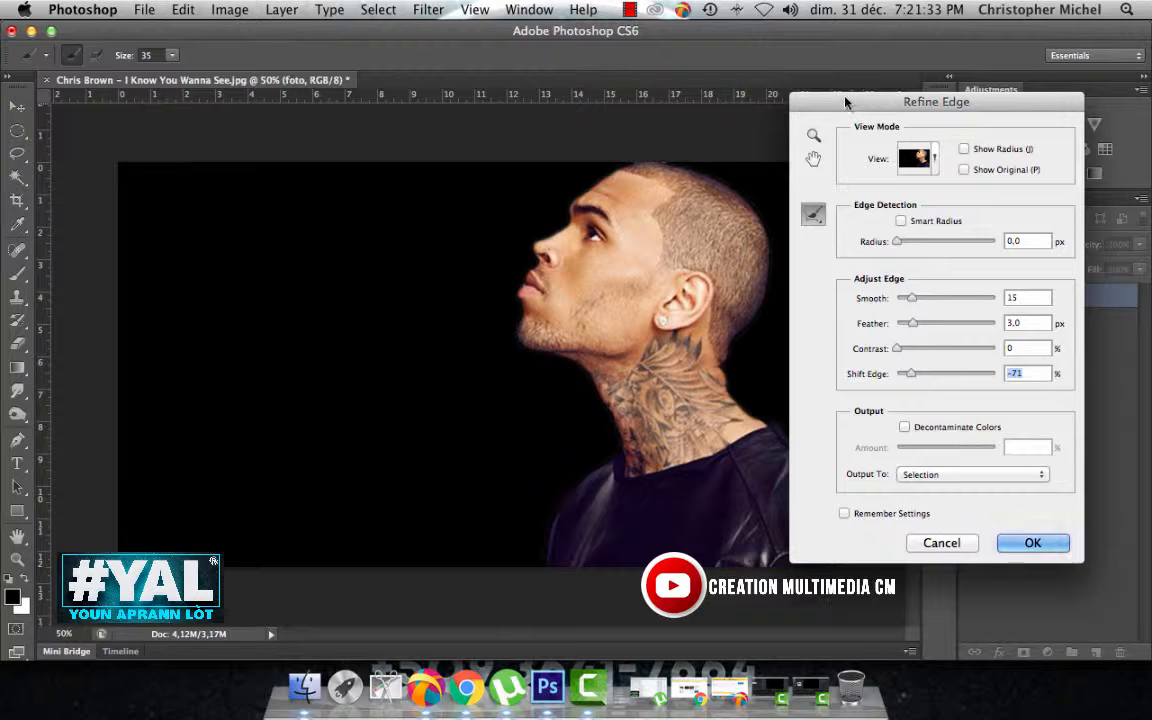
Step: Output the refined selection to a new layer with layer mask and apply Refine Edge
drag(846, 101, 808, 70)
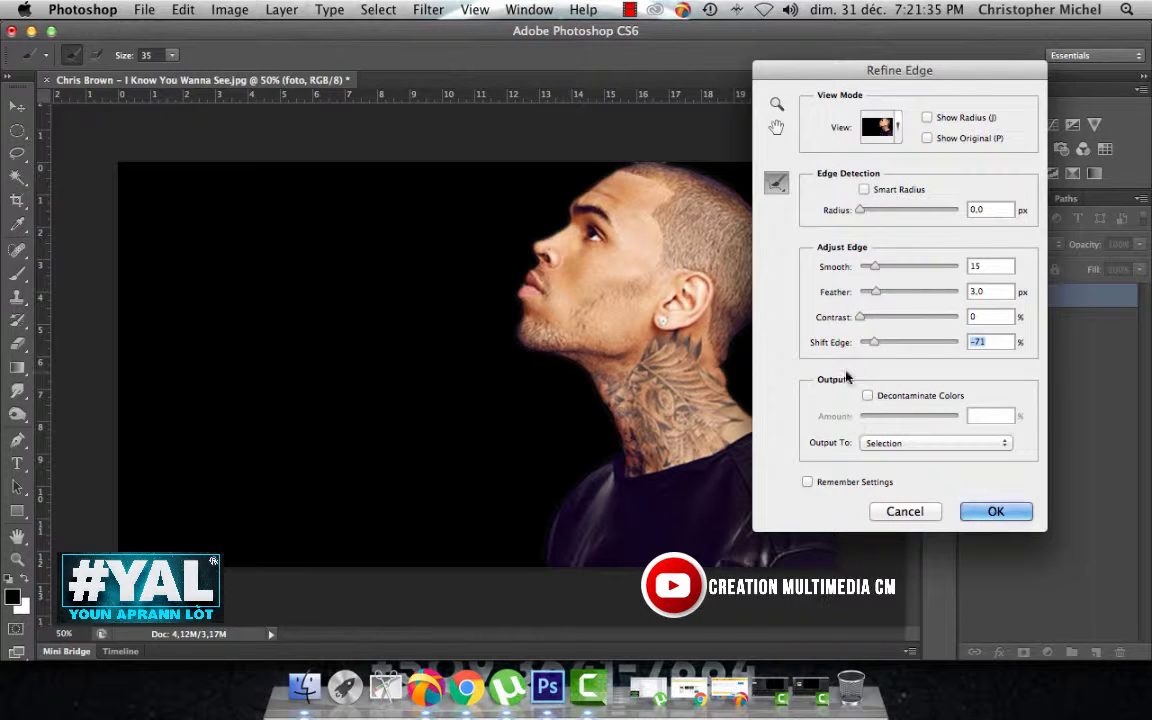
click(890, 445)
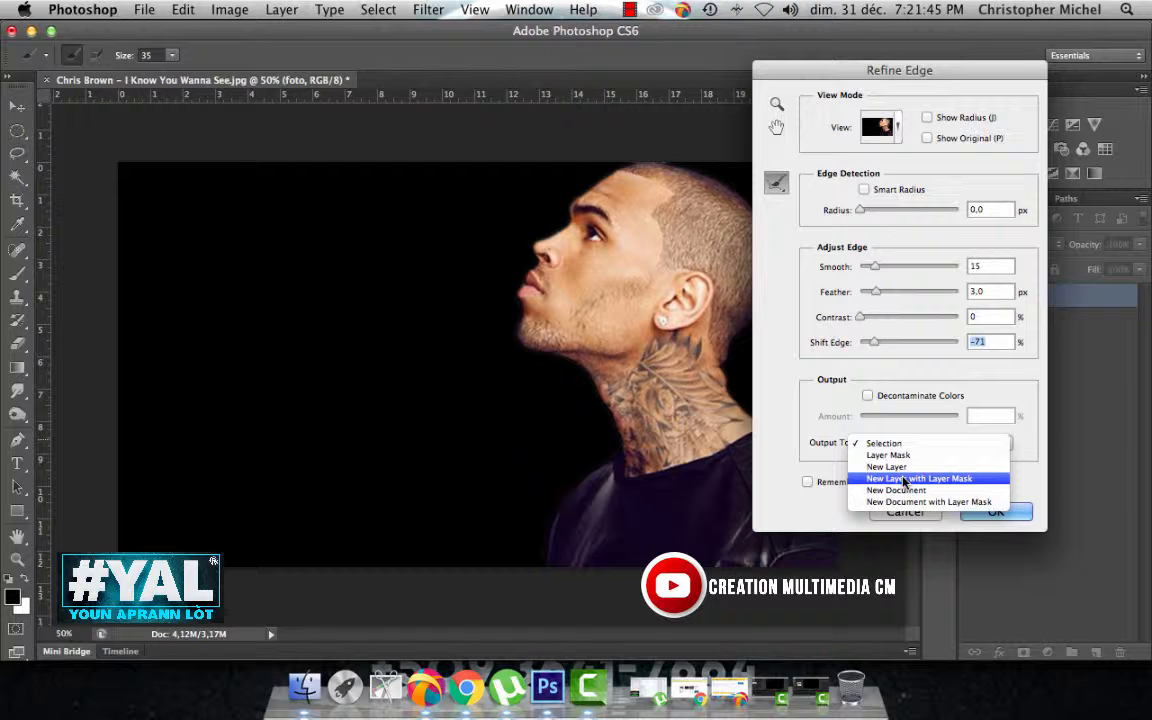
click(904, 481)
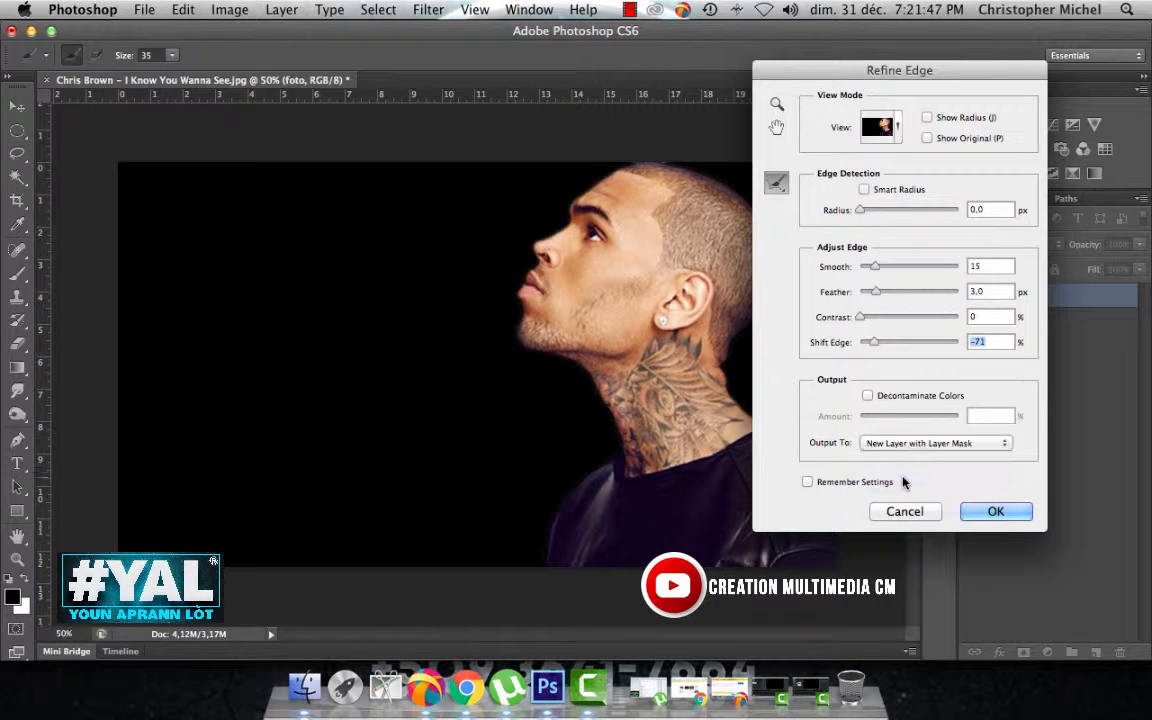
click(995, 512)
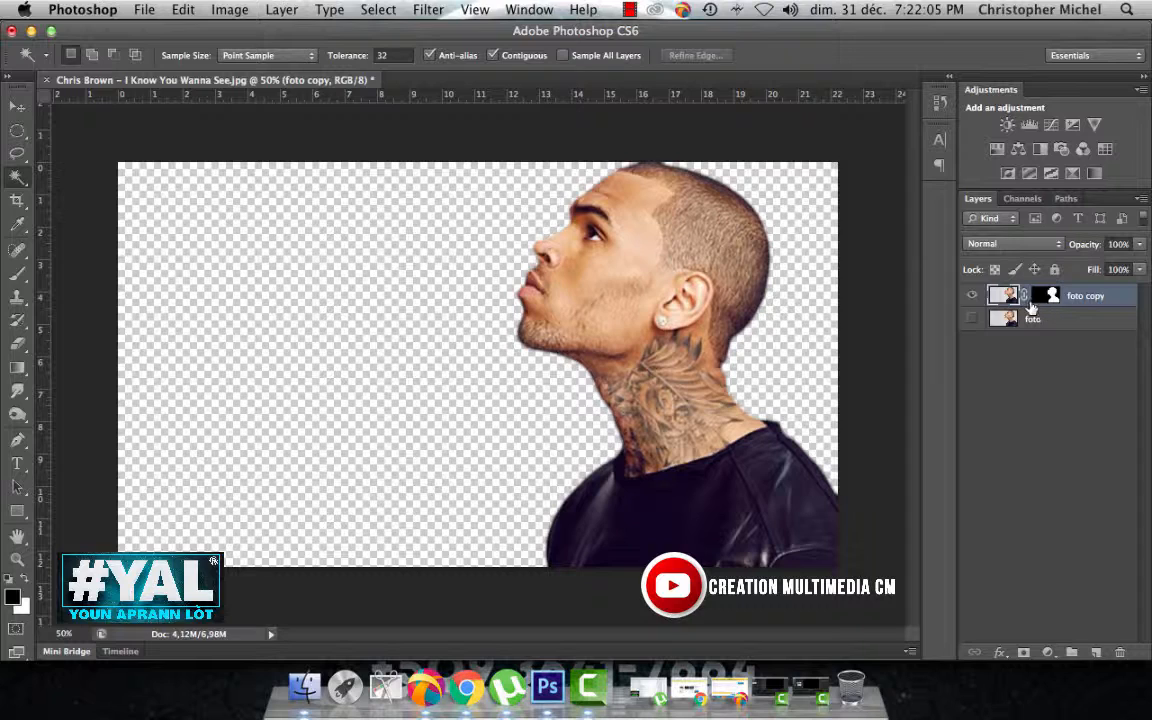
Step: Add a new layer directly above the foto layer and fill it with black
click(1061, 318)
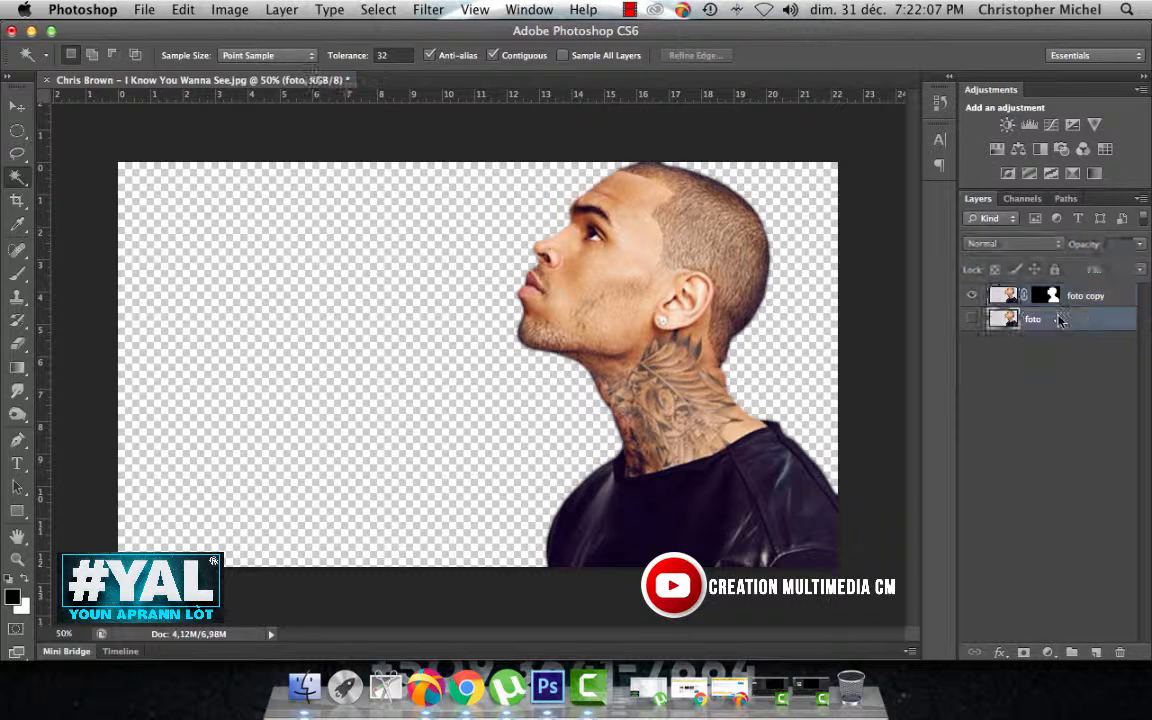
click(1097, 652)
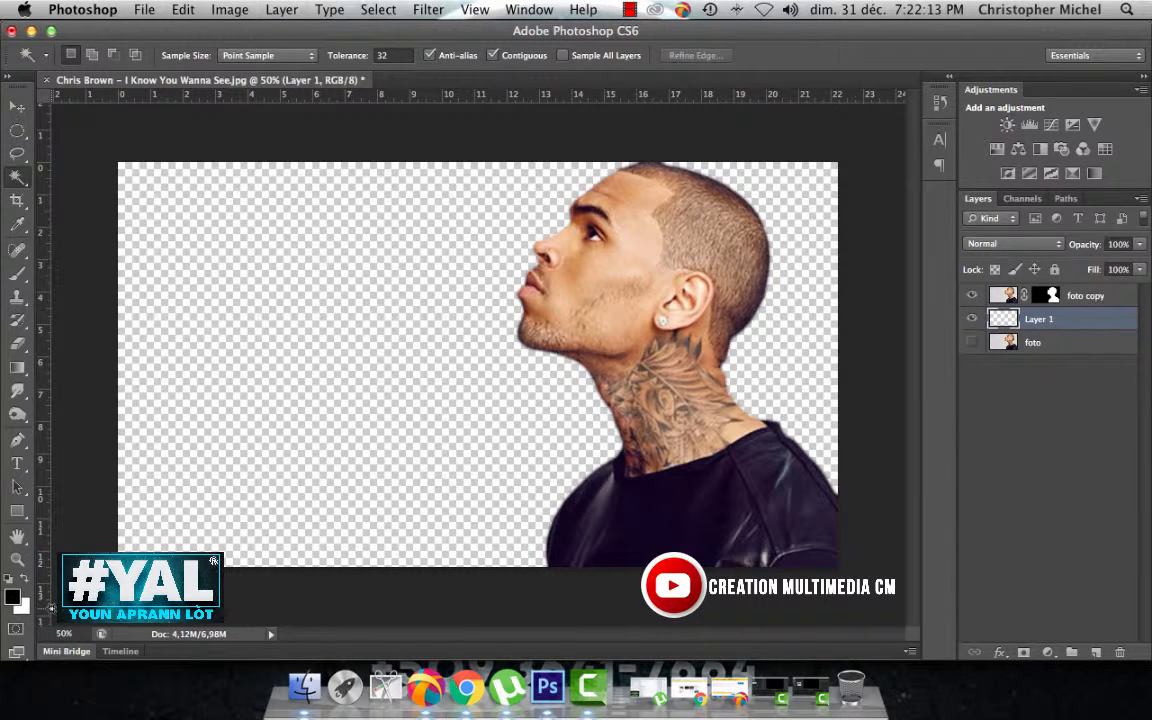
key(alt+BackSpace)
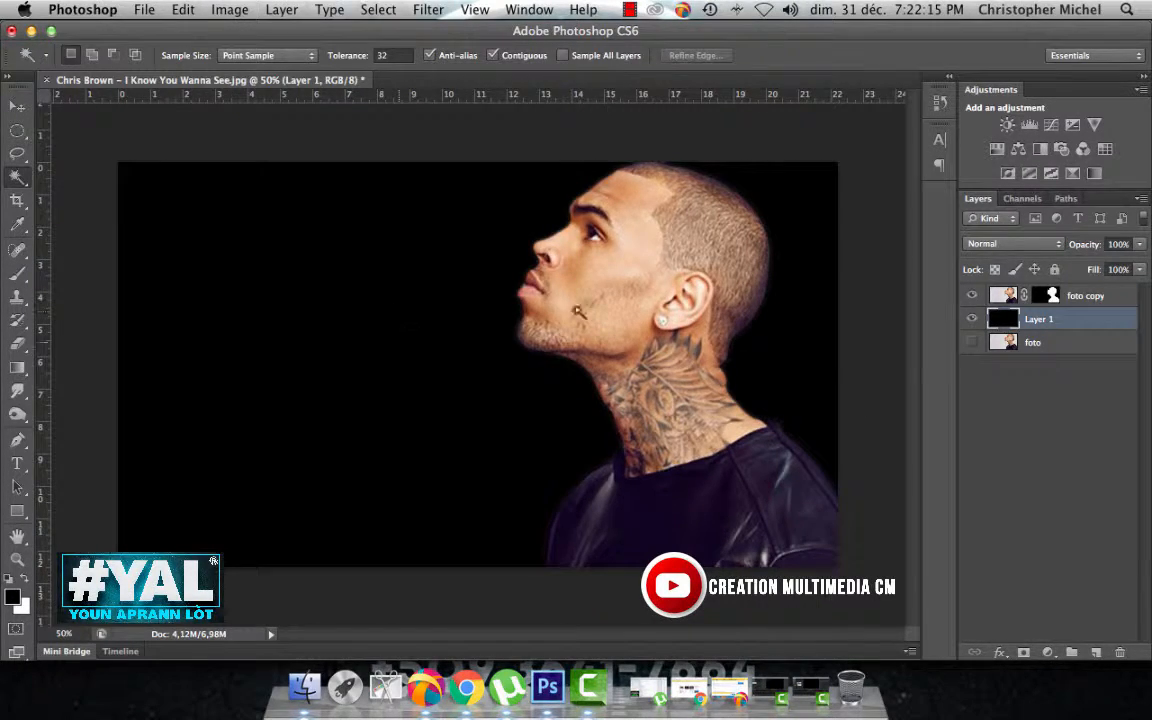
Step: Examine the masked man's outline up close around the lips, chin, shoulders and head against the black layer
key(super+plus)
key(super+plus)
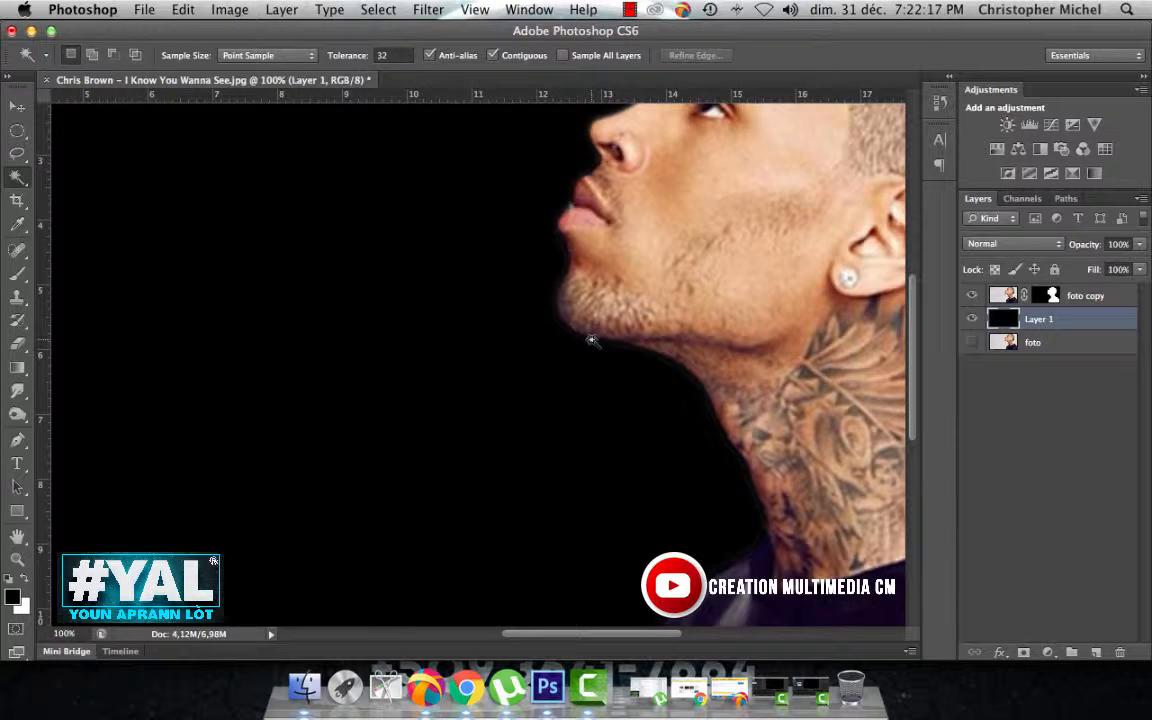
key(super+plus)
key(super+plus)
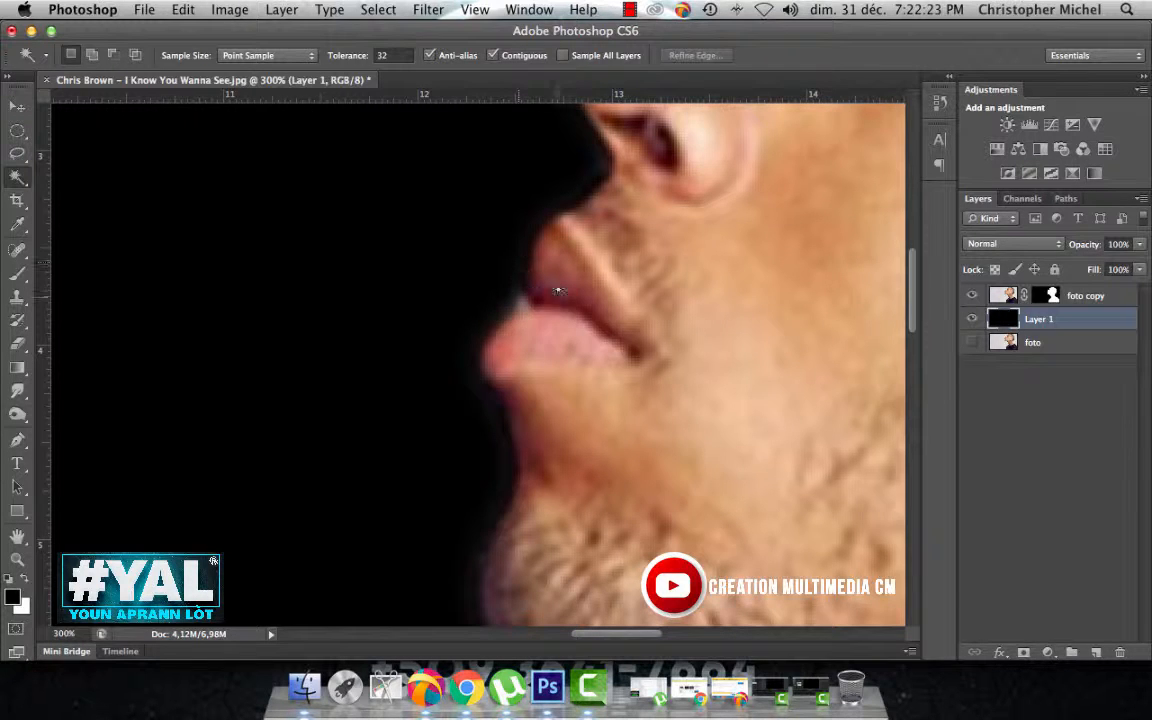
key(super+minus)
key(super+minus)
key(super+minus)
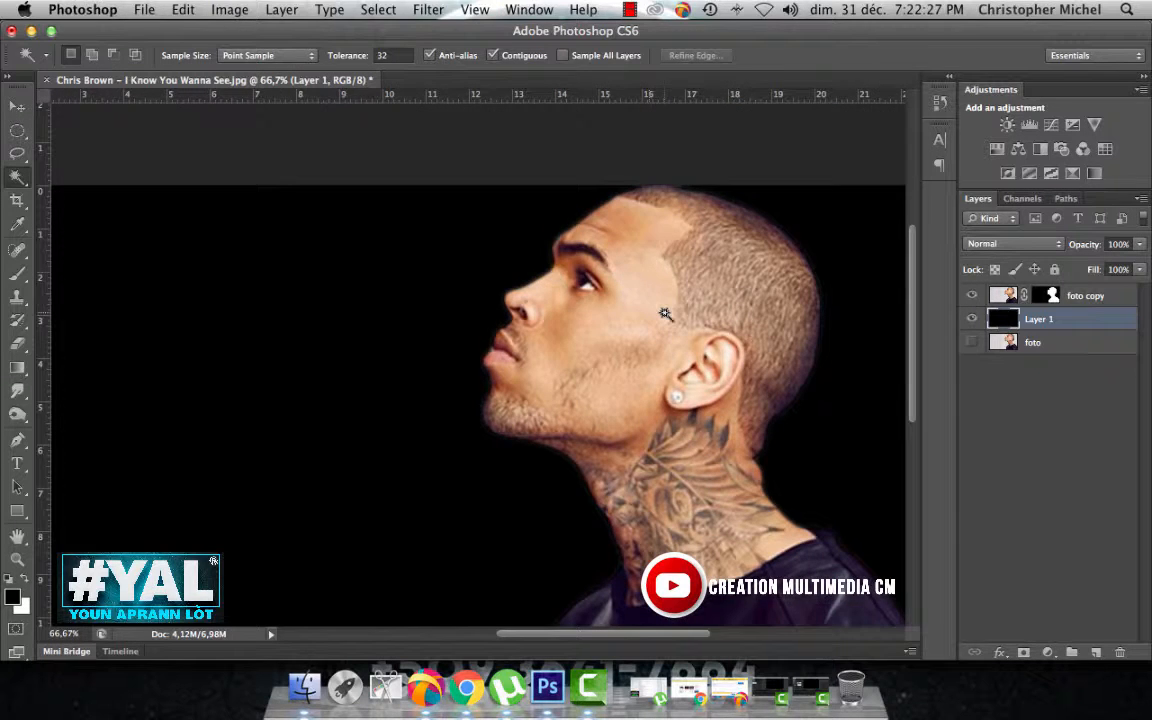
scroll(664, 314, down, 5)
scroll(664, 314, right, 2)
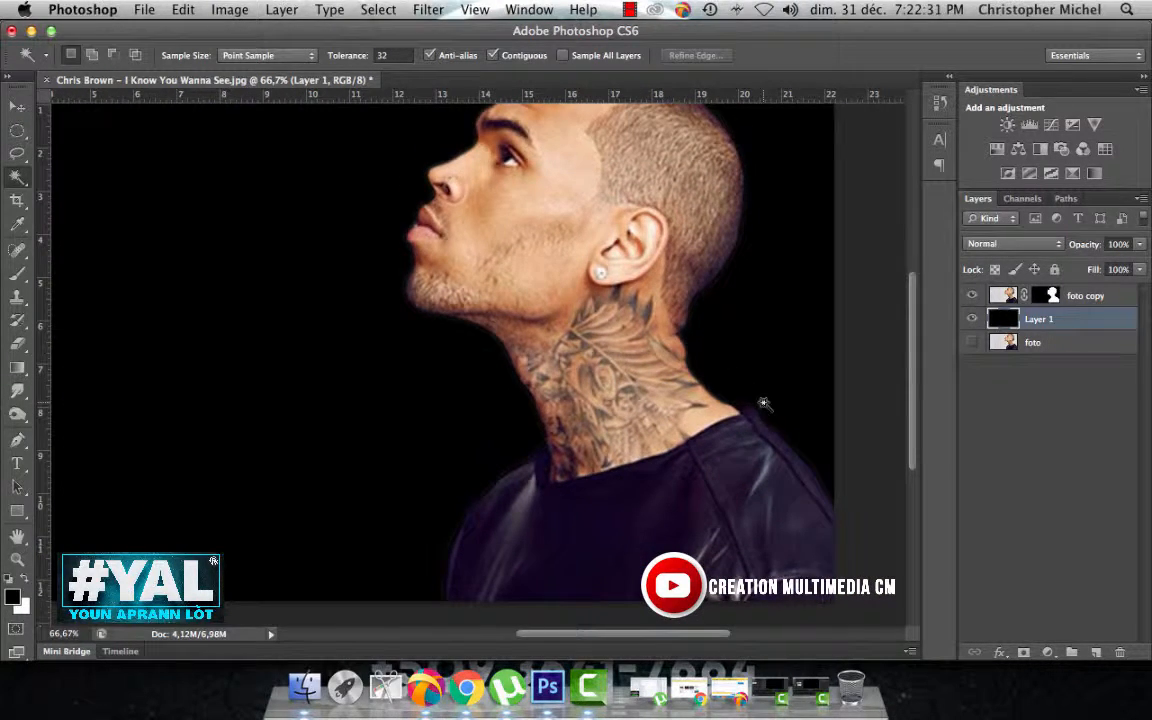
key(super+plus)
scroll(764, 404, up, 5)
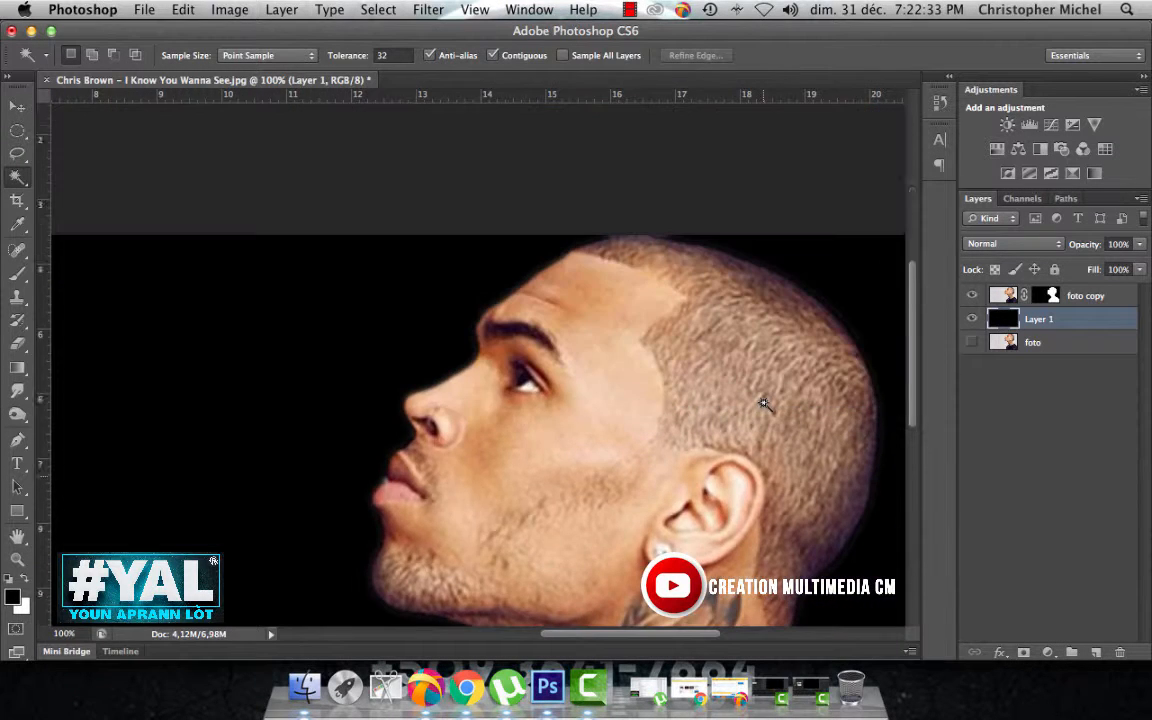
scroll(861, 370, down, 1)
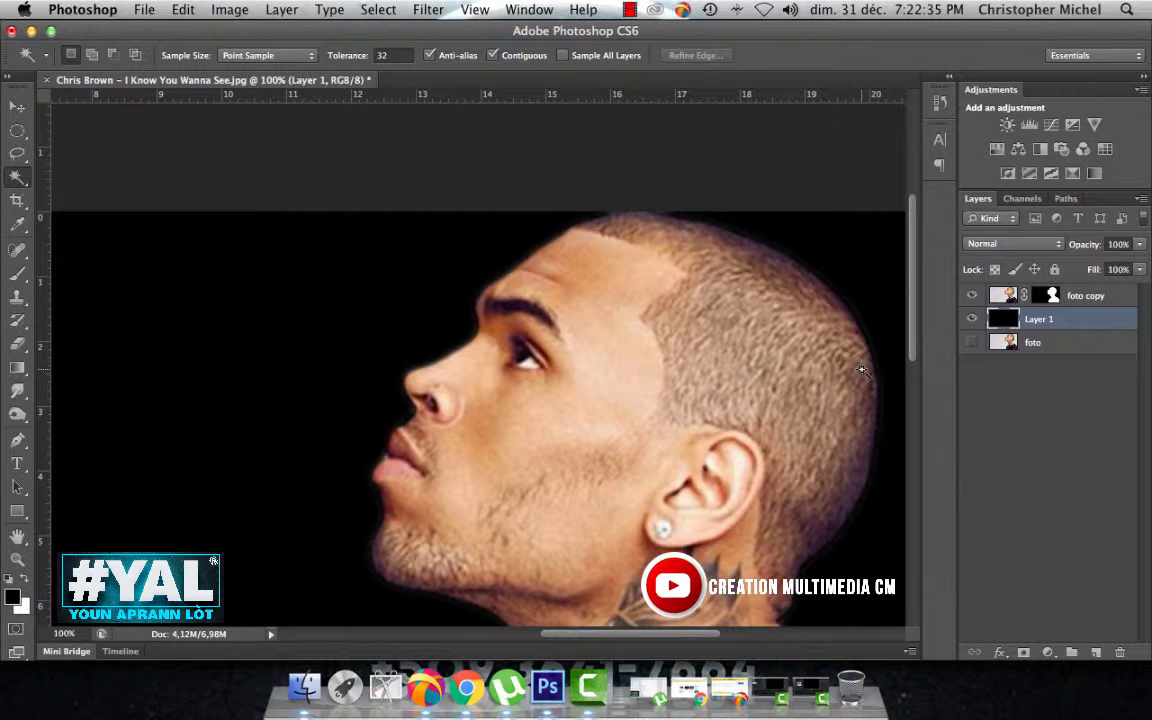
Step: Trace the pale remnant in front of the lips with a closed Pen path and convert it to a selection
key(p)
key(super+plus)
key(super+plus)
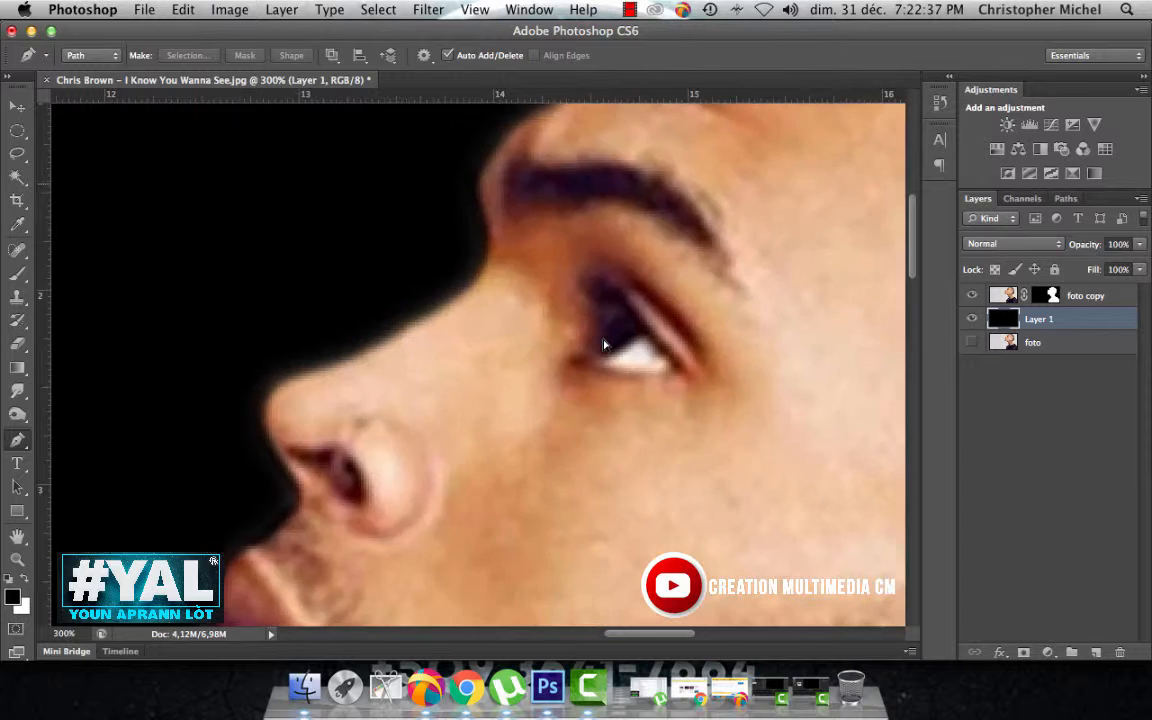
scroll(604, 345, down, 5)
scroll(604, 345, left, 3)
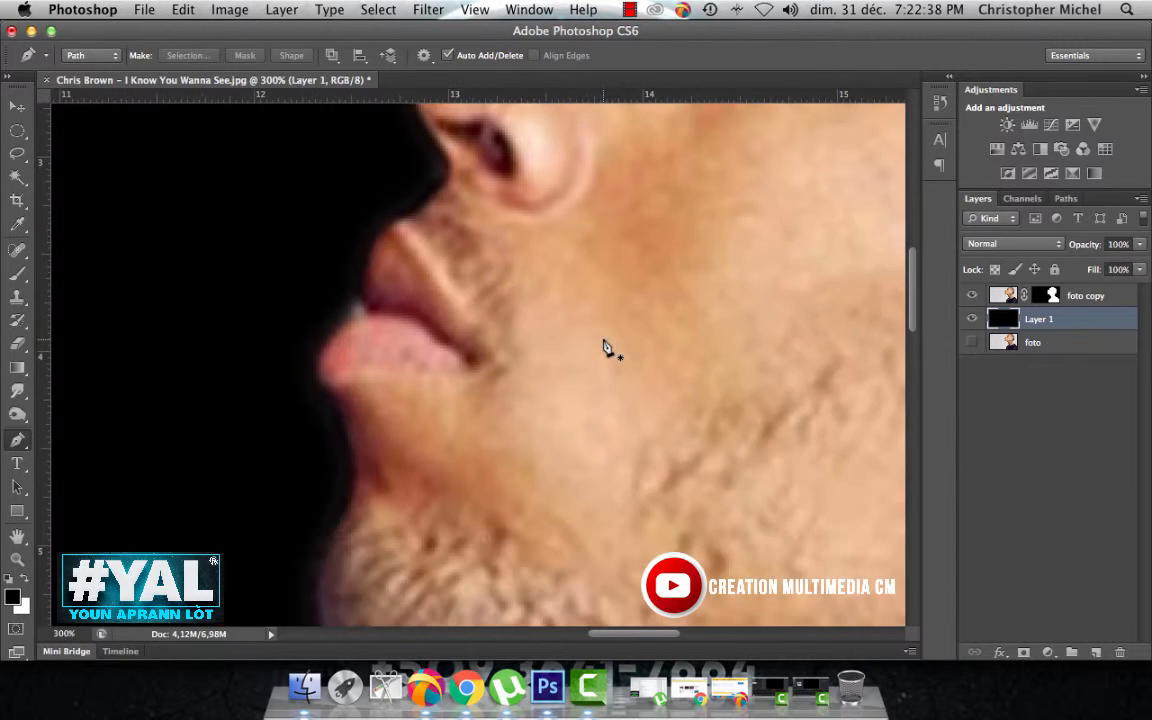
click(362, 284)
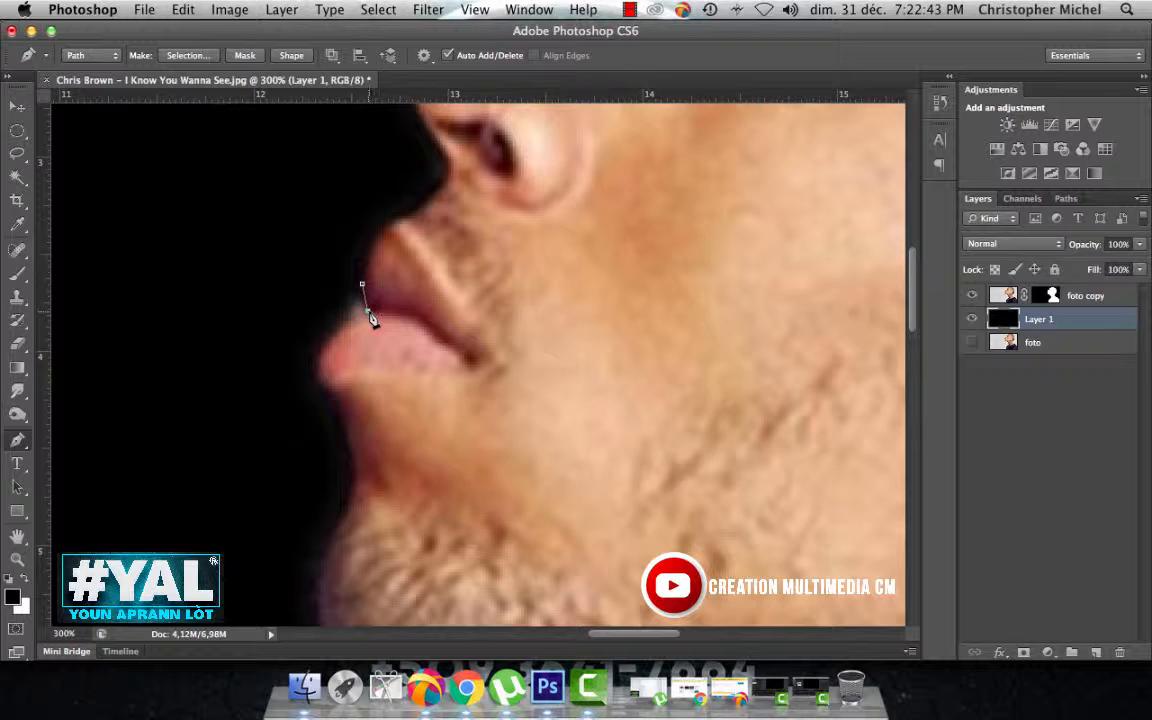
click(368, 310)
drag(330, 338, 322, 362)
drag(322, 362, 315, 359)
drag(362, 284, 394, 296)
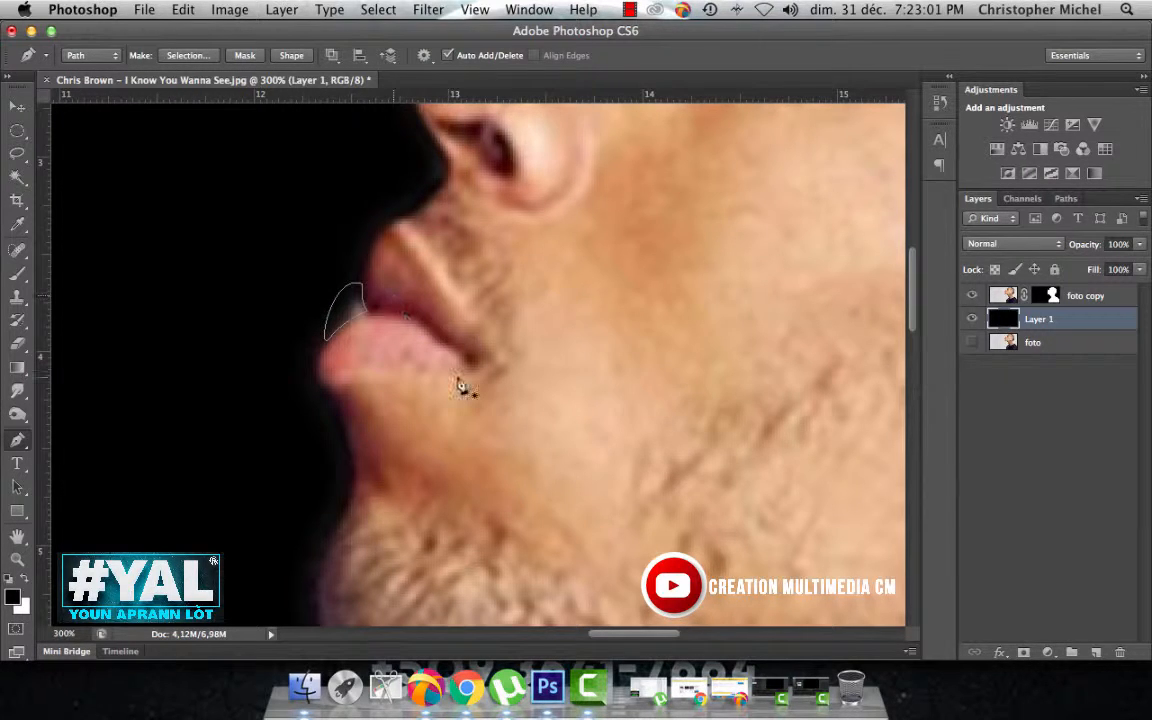
key(super+Return)
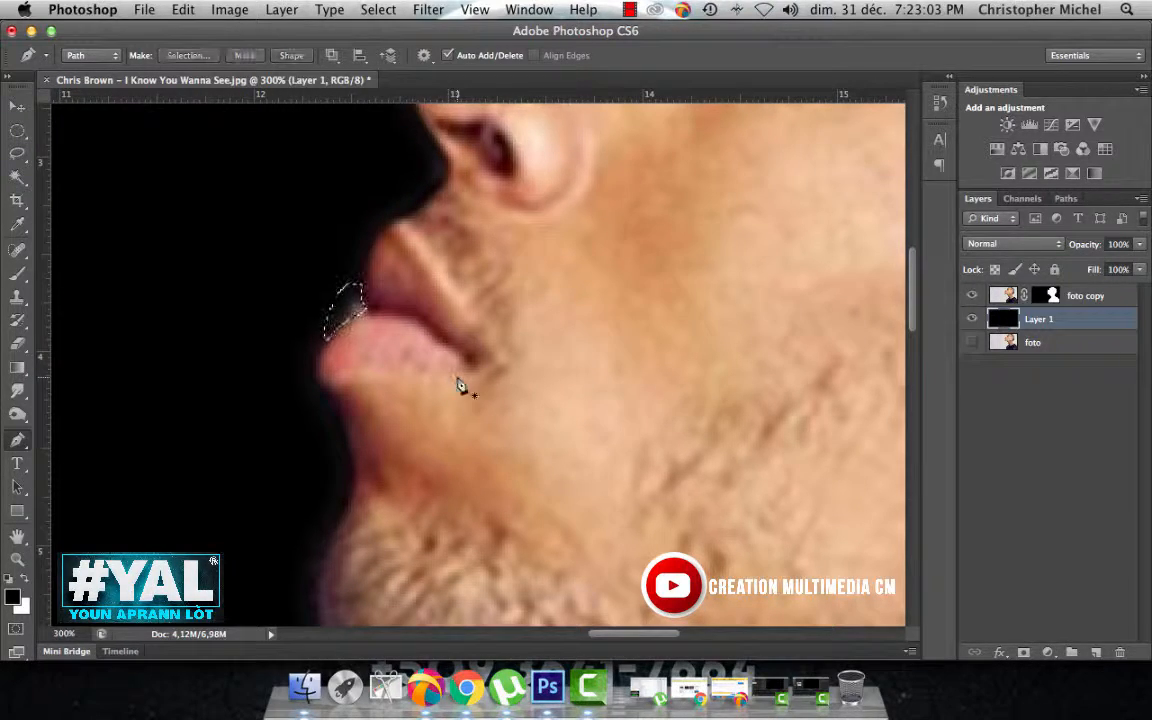
Step: Fill the selected area on the foto copy layer's mask with black to hide the remnant, and deselect
click(1047, 296)
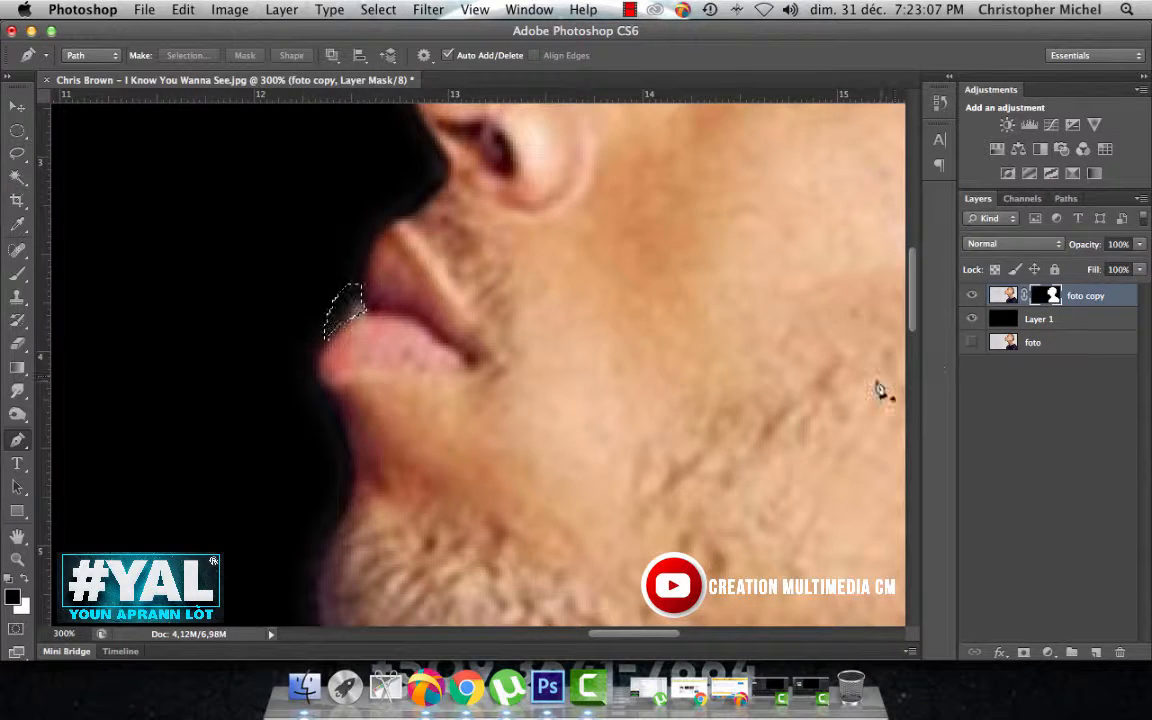
key(alt+BackSpace)
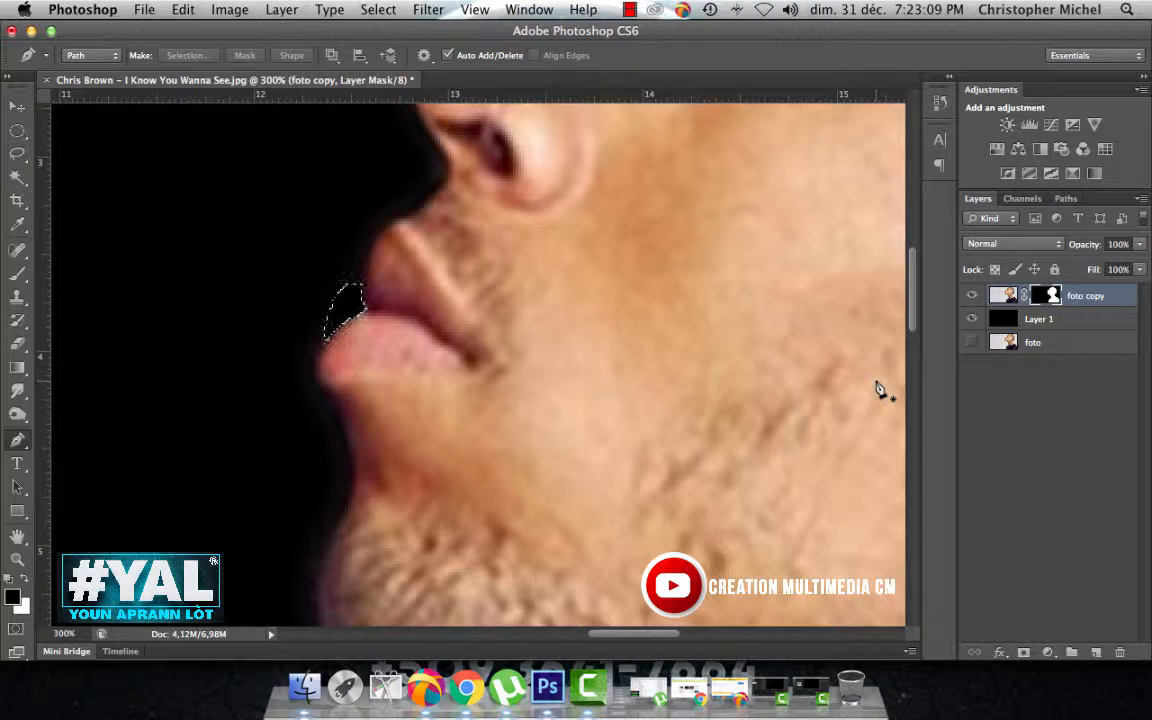
key(super+d)
Step: Scale the foto copy layer's image down slightly about its centre with Free Transform and apply it
key(super+minus)
key(super+minus)
key(super+minus)
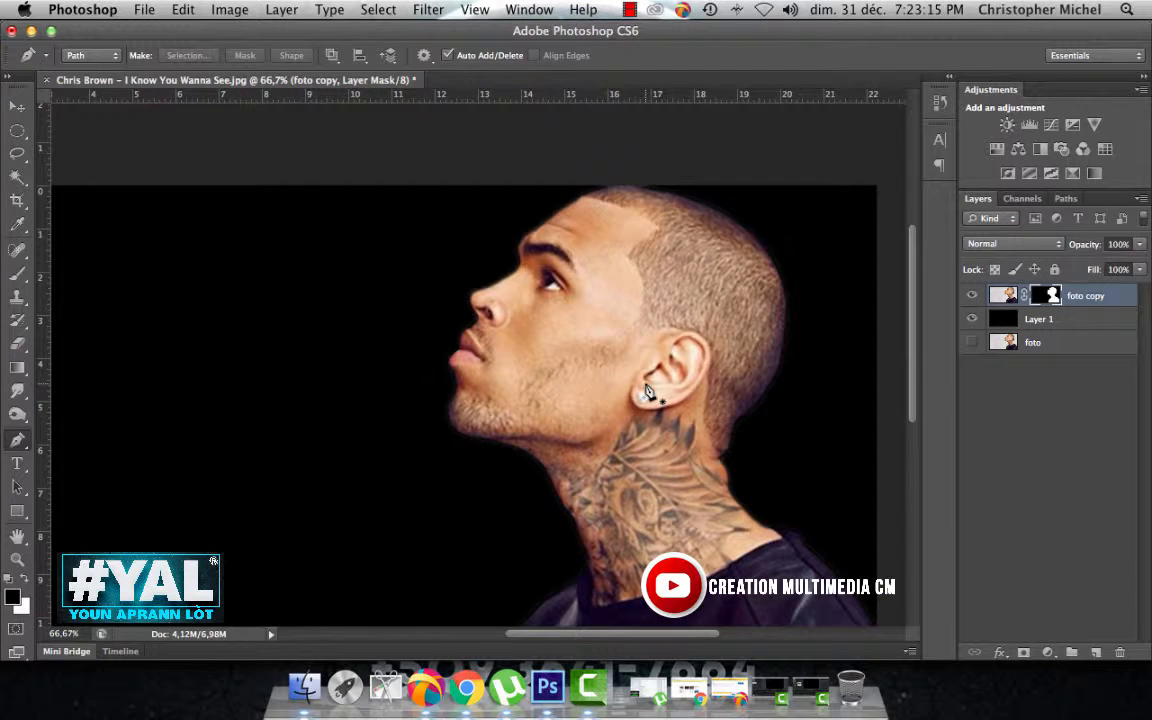
scroll(520, 360, down, 6)
scroll(648, 392, right, 2)
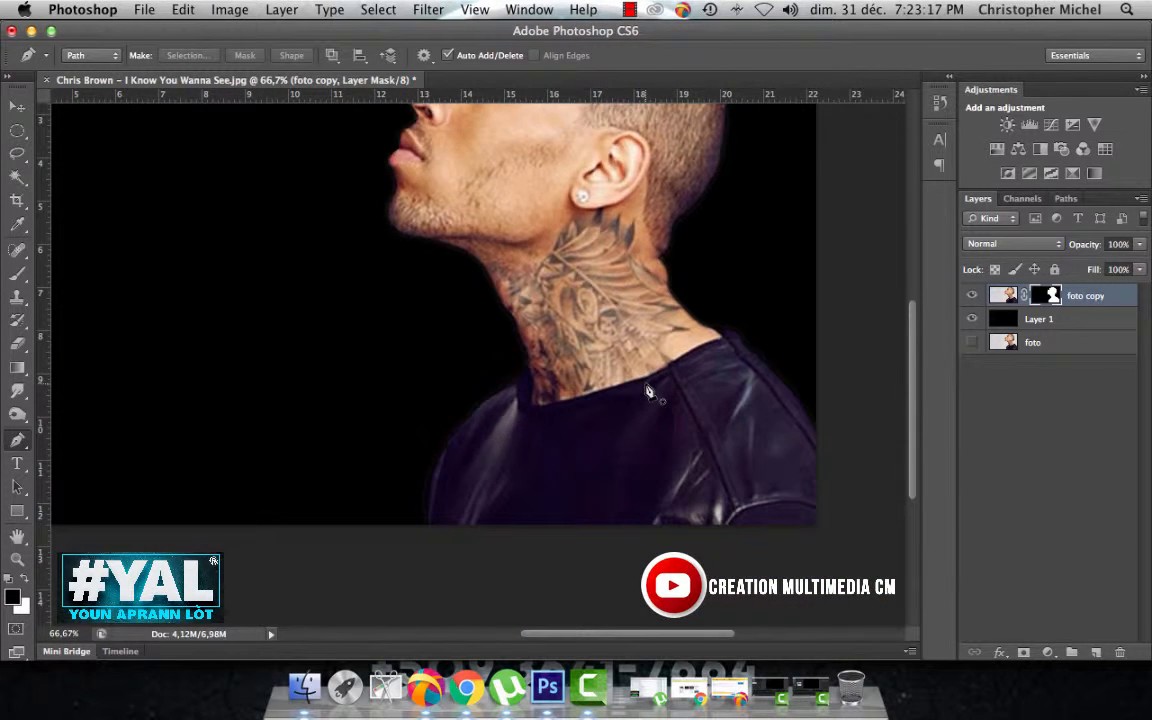
key(super+minus)
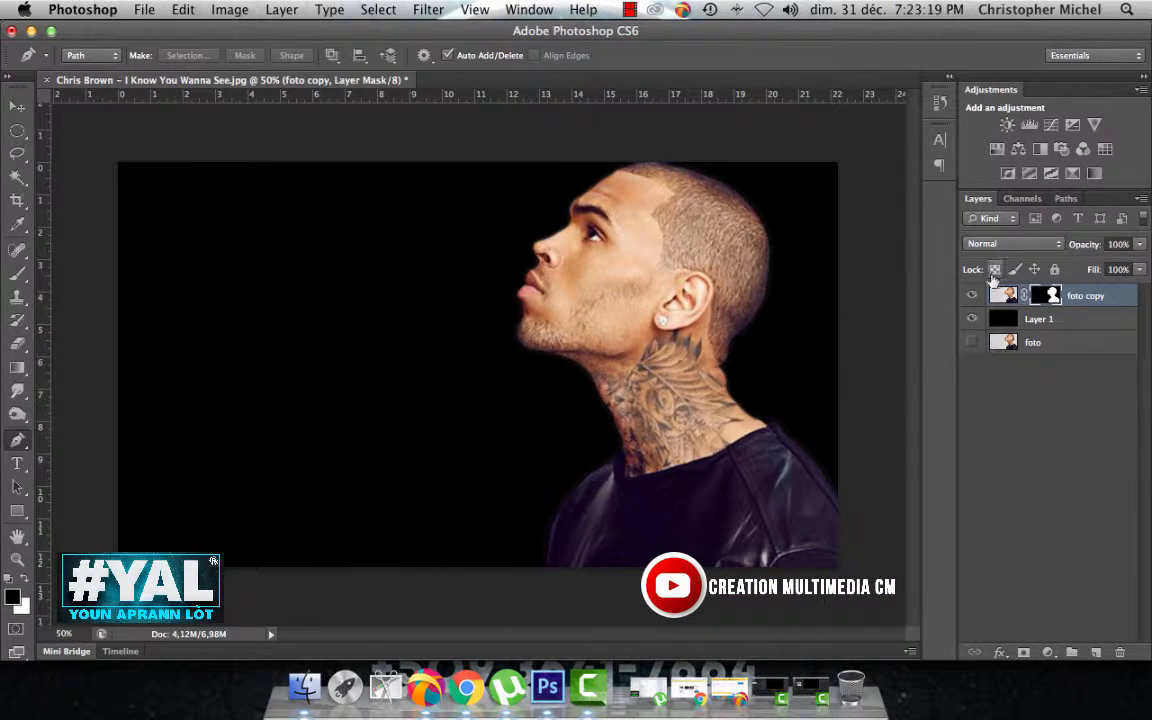
click(1003, 294)
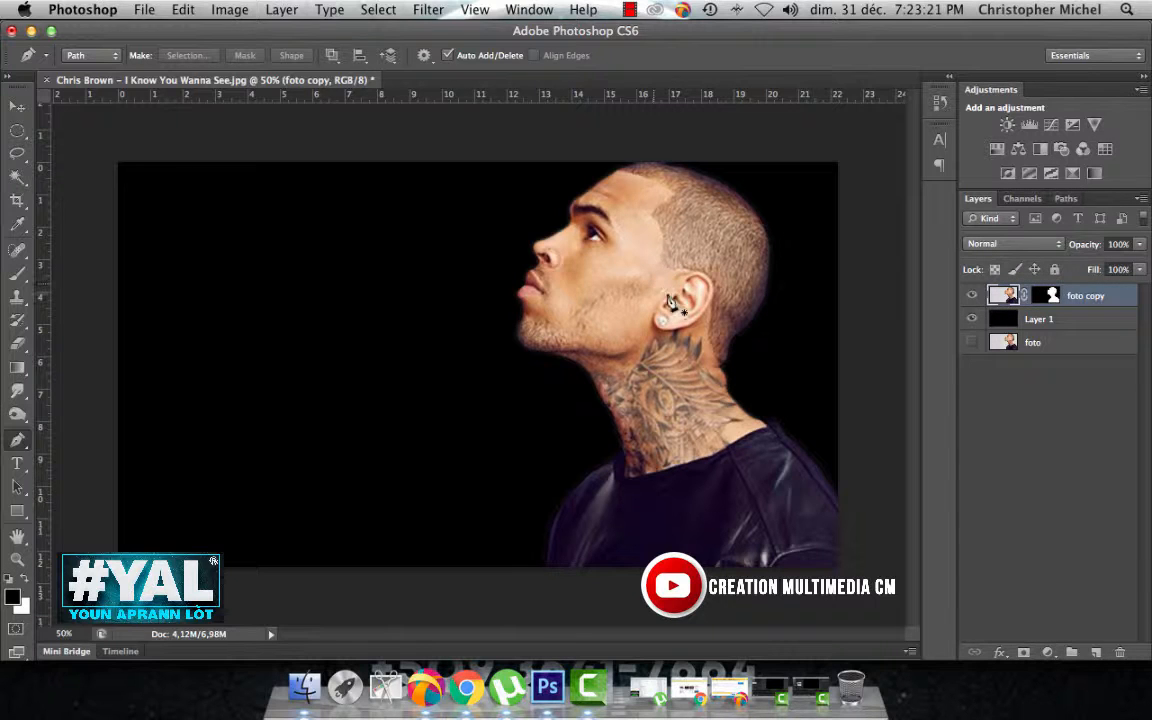
key(super+t)
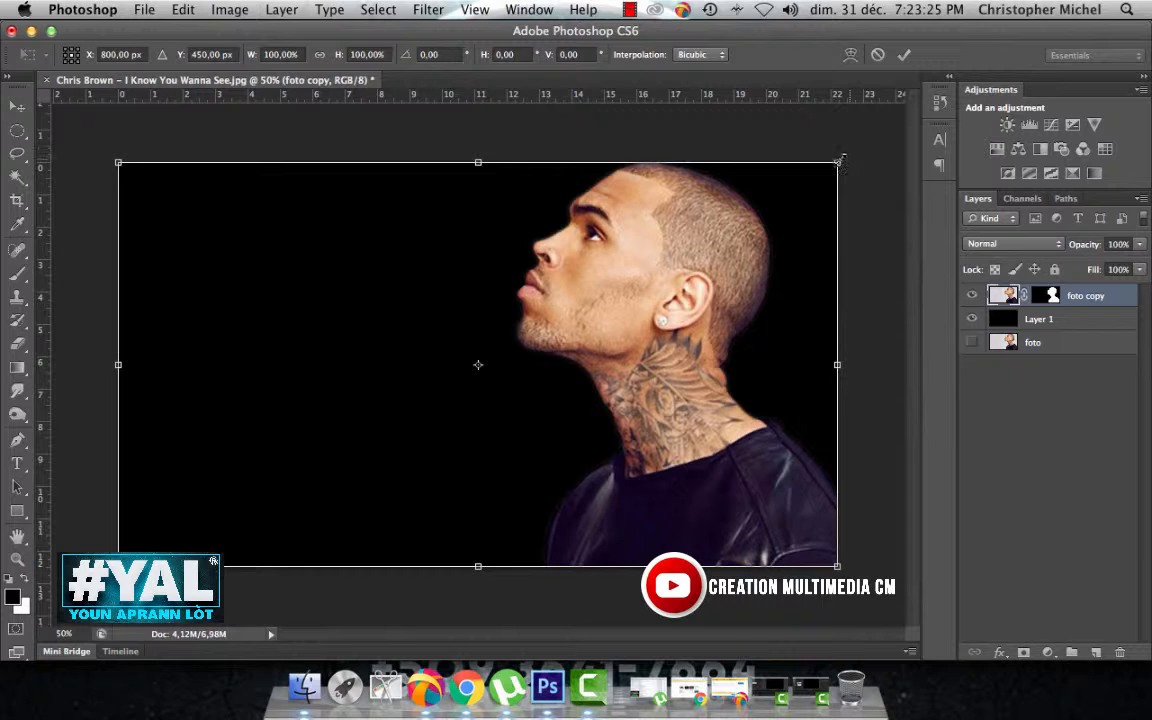
drag(840, 160, 786, 196)
key(Return)
key(p)
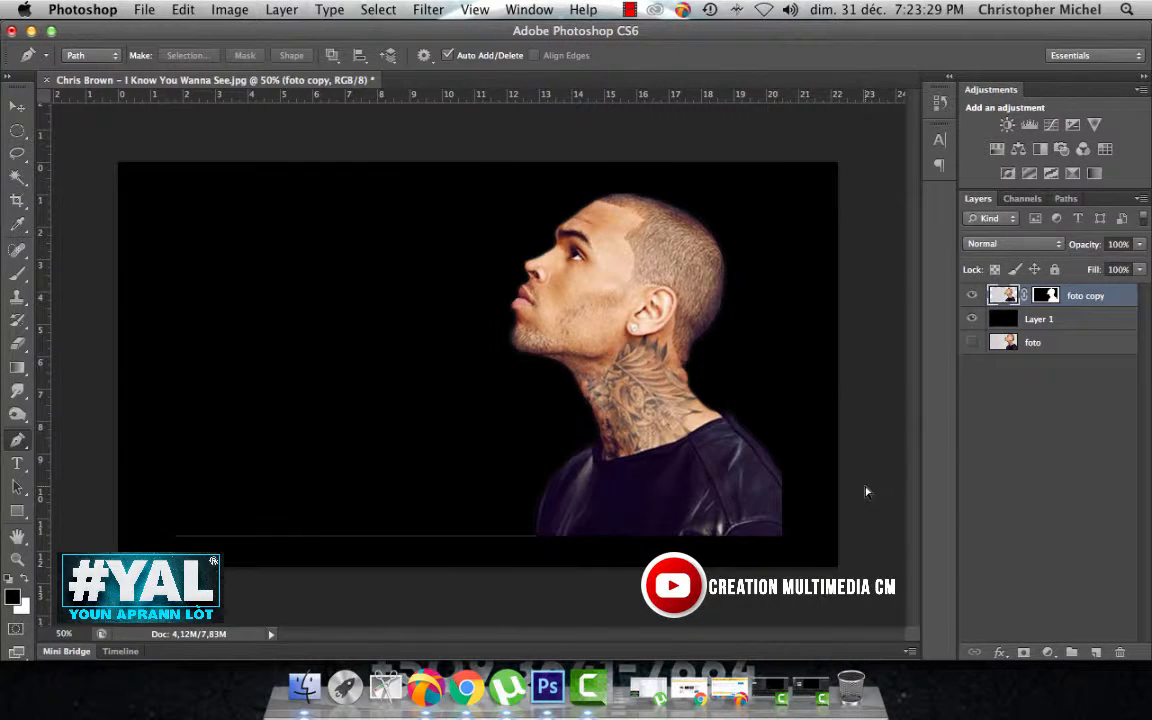
Step: Examine the scaled cutout up close along the face, head, neck and shirt for leftover edge traces
key(super+plus)
key(super+plus)
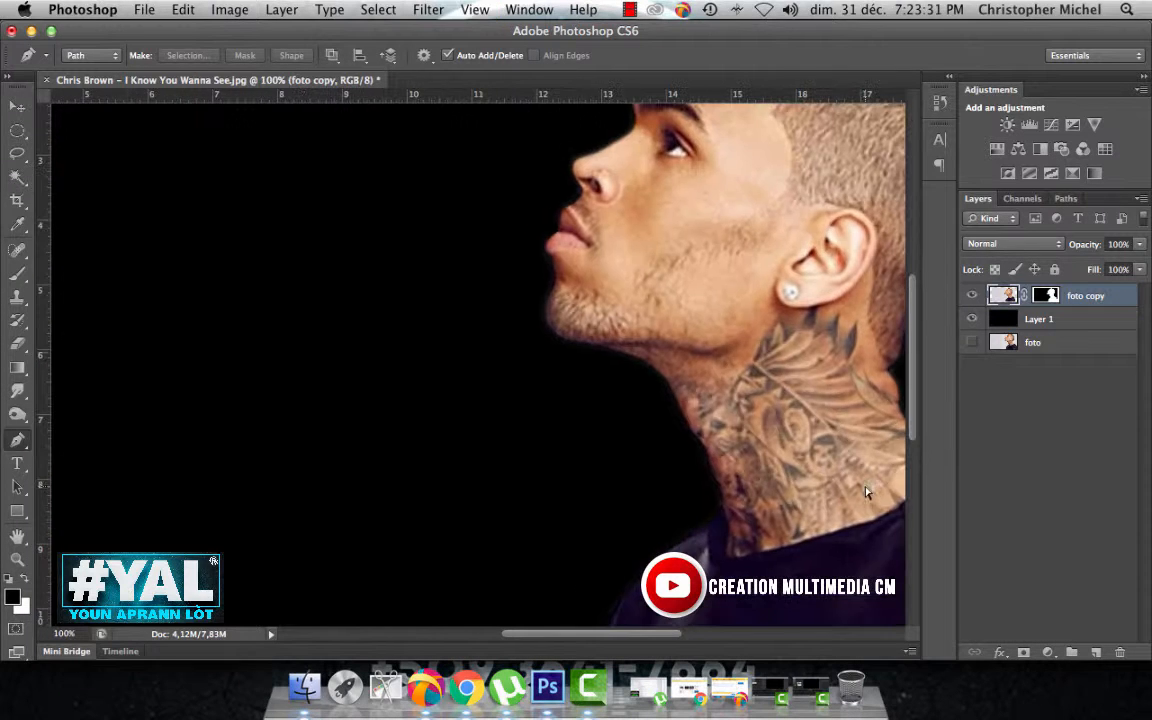
scroll(784, 457, right, 5)
scroll(784, 457, up, 3)
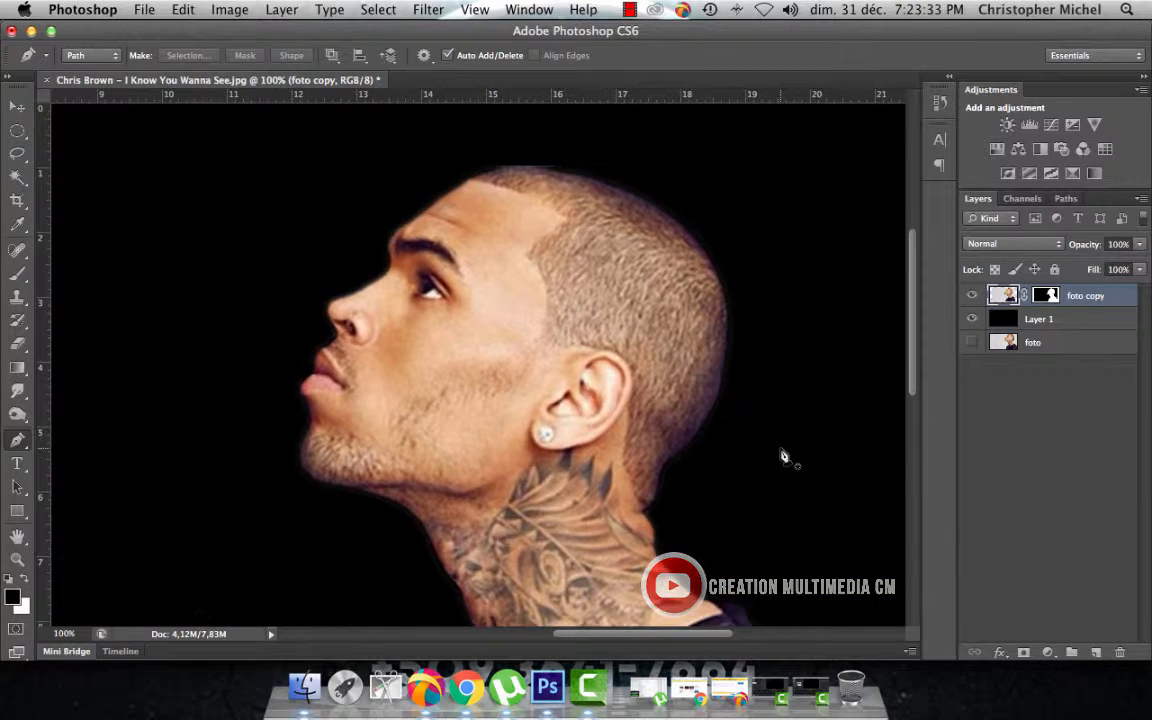
key(super+minus)
scroll(700, 427, down, 5)
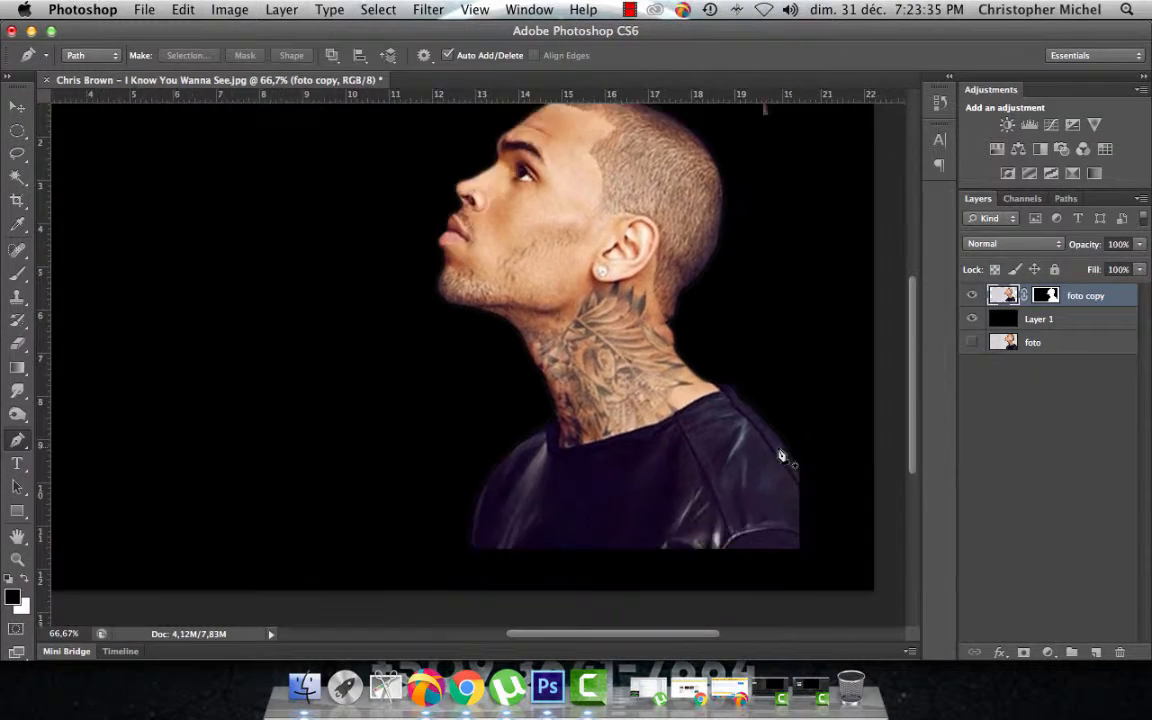
scroll(700, 427, left, 3)
Step: Paint over the thin light line beside the shirt's lower edge on the foto copy layer with a soft black 63 px brush
key(b)
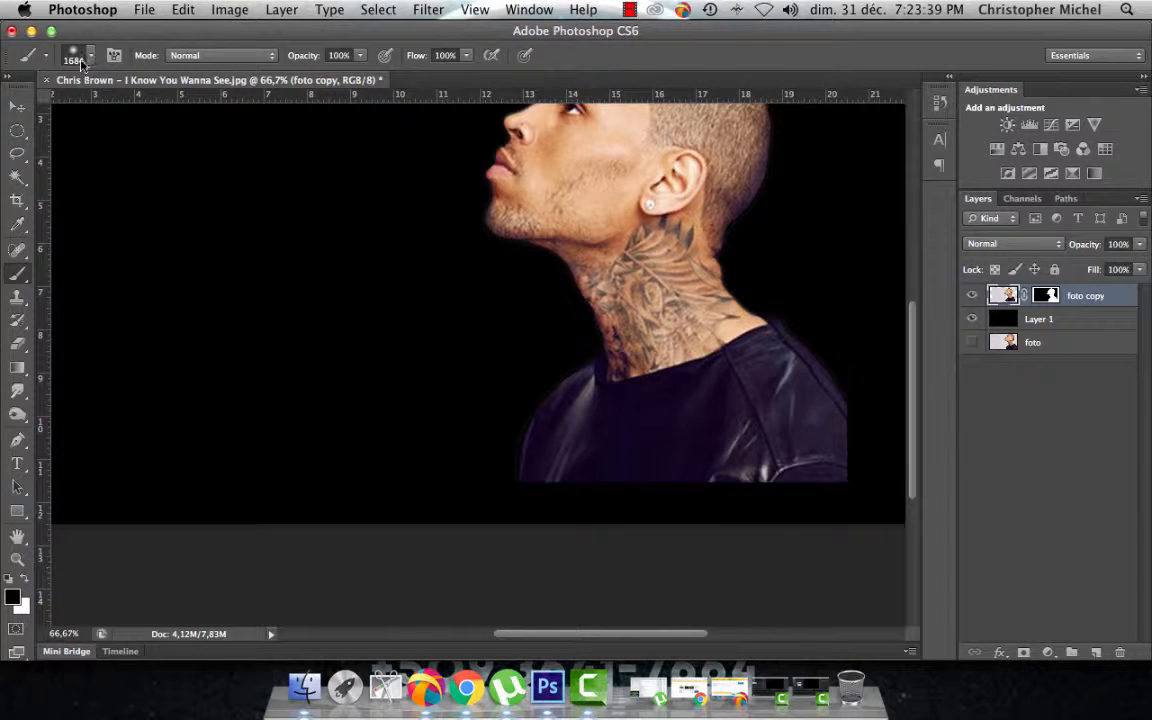
click(74, 55)
drag(160, 107, 102, 110)
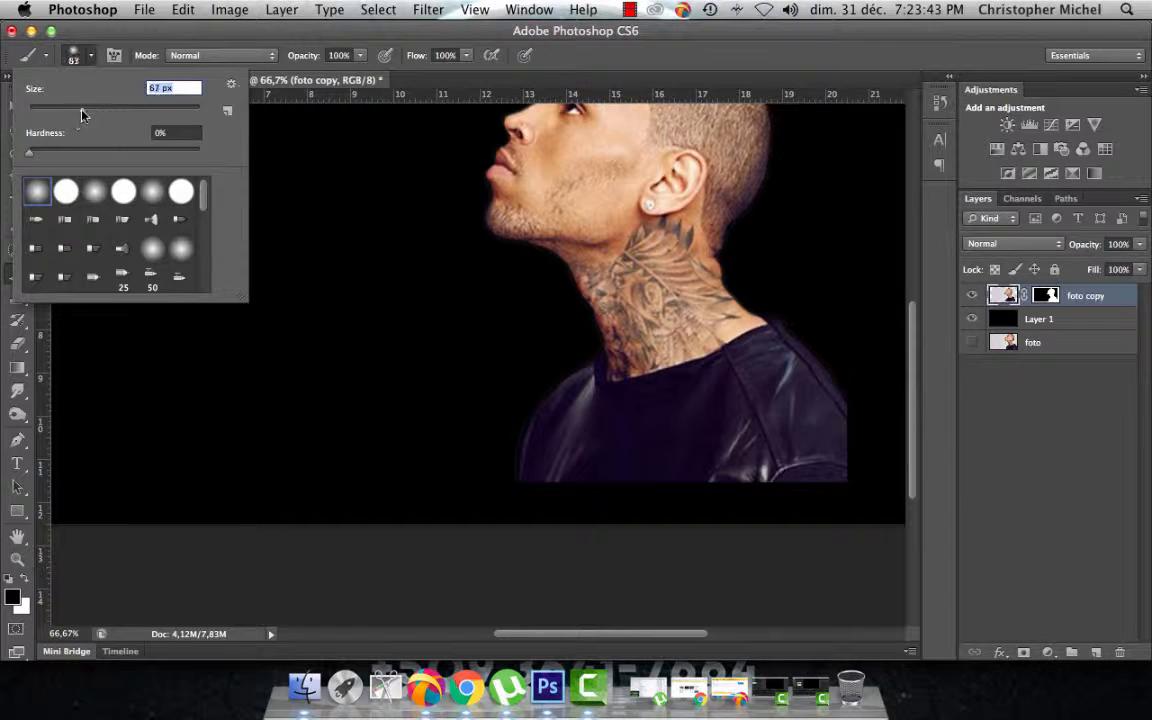
click(228, 361)
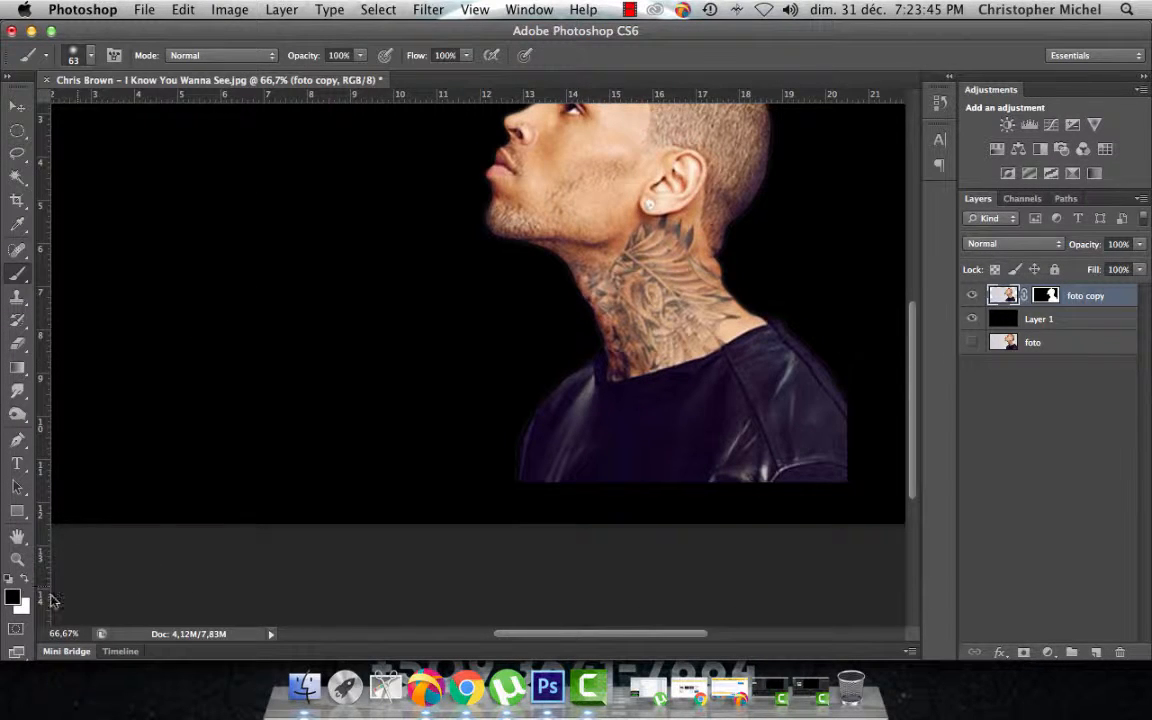
key(super+minus)
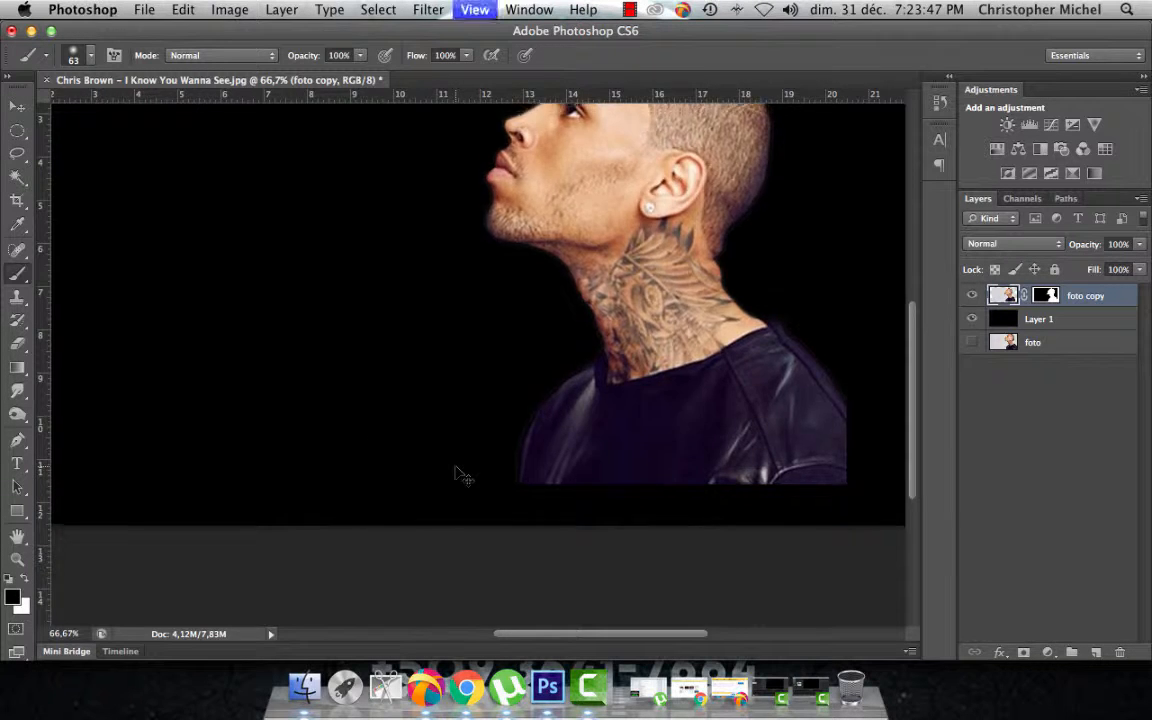
drag(183, 540, 301, 540)
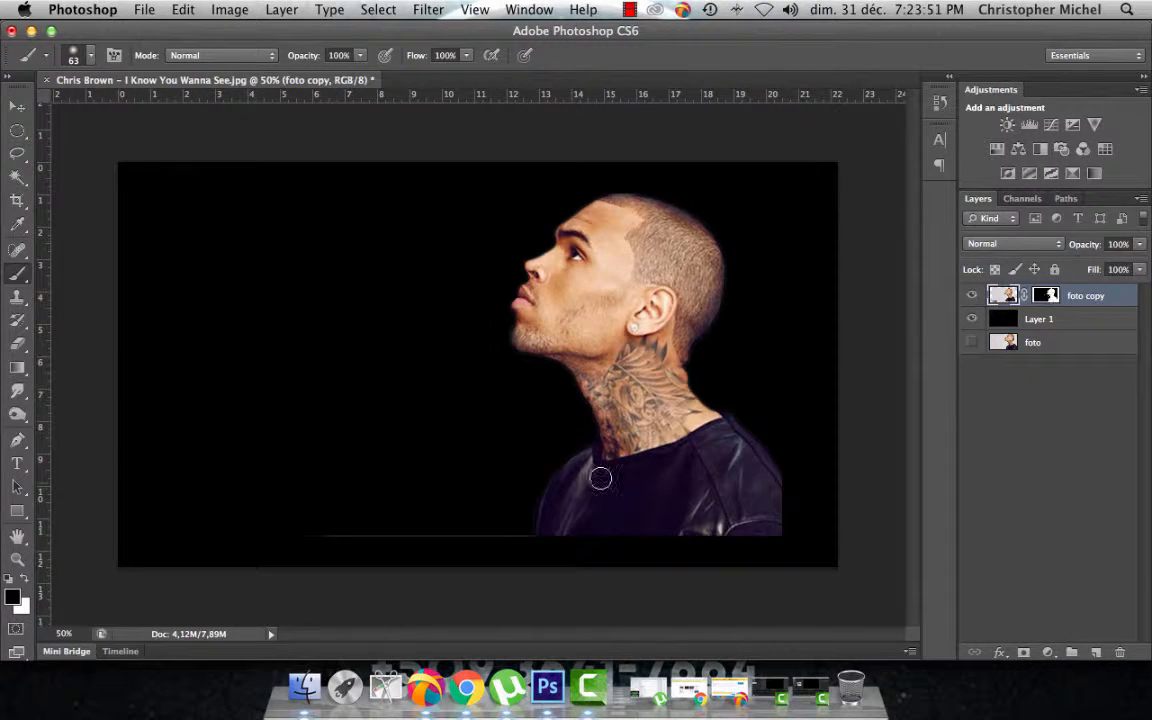
mouse_move(280, 543)
mouse_down()
mouse_move(422, 548)
mouse_move(512, 542)
mouse_move(378, 535)
mouse_move(494, 545)
mouse_move(519, 535)
mouse_up()
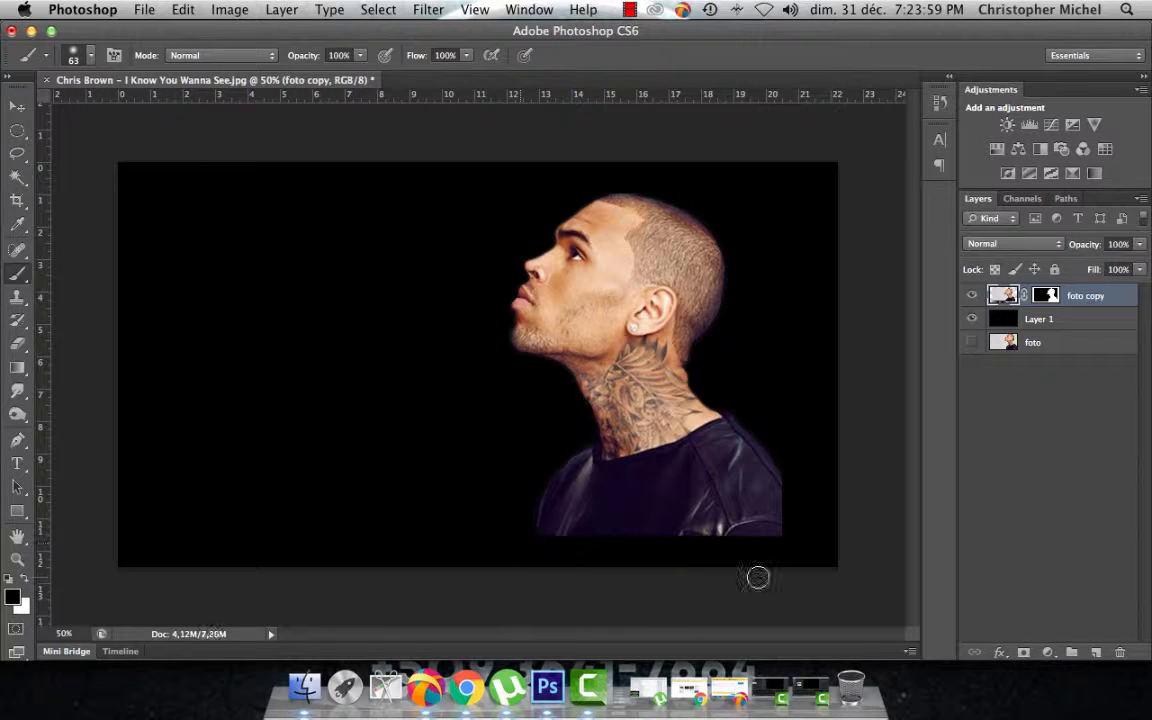
Step: Inspect the outline around the head, face and neck up close against the black background
key(super+plus)
key(super+plus)
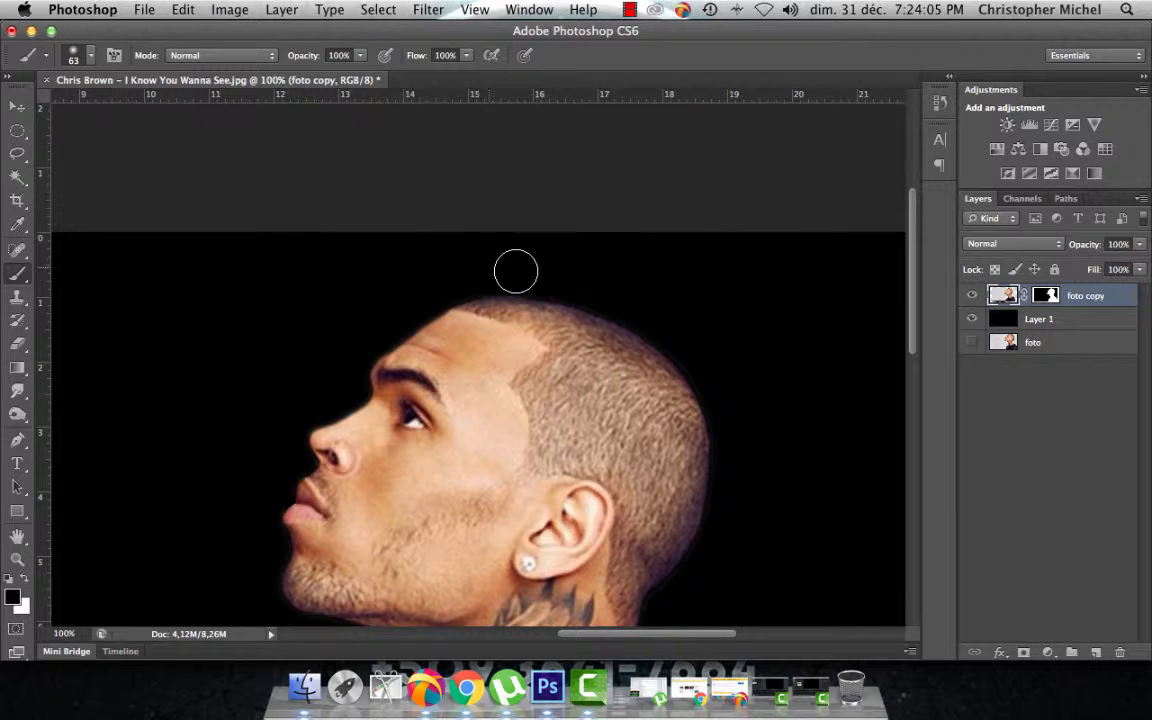
scroll(514, 267, down, 5)
scroll(514, 267, left, 2)
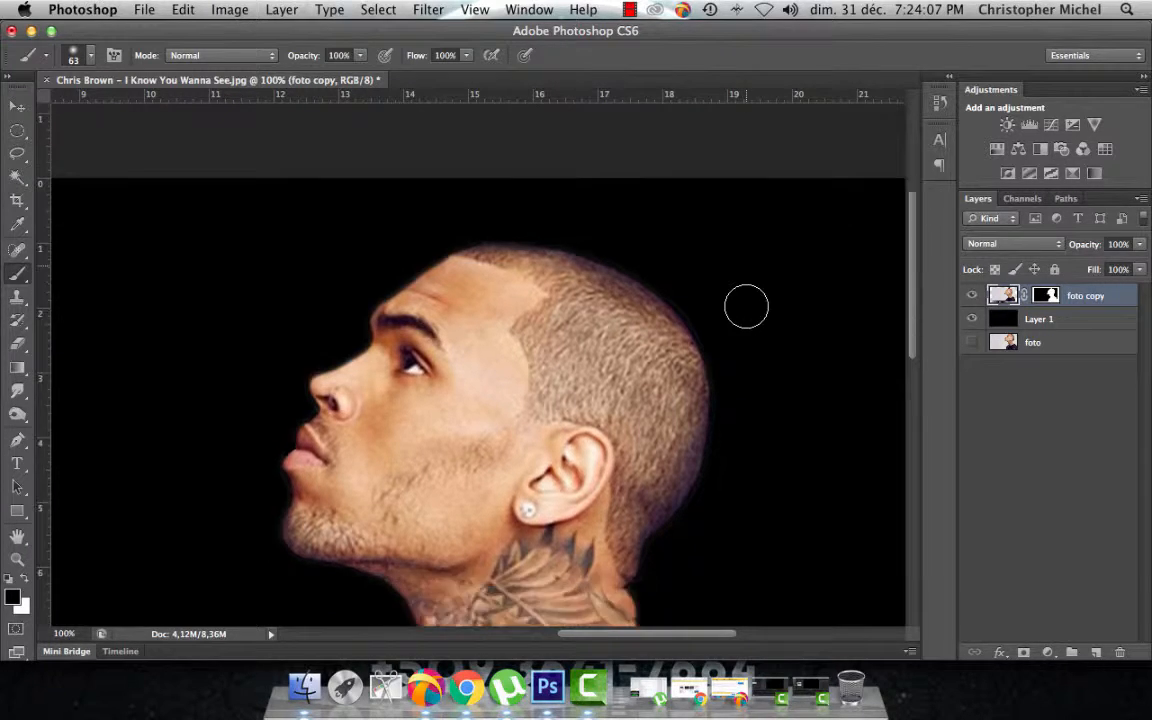
key(super+minus)
key(super+minus)
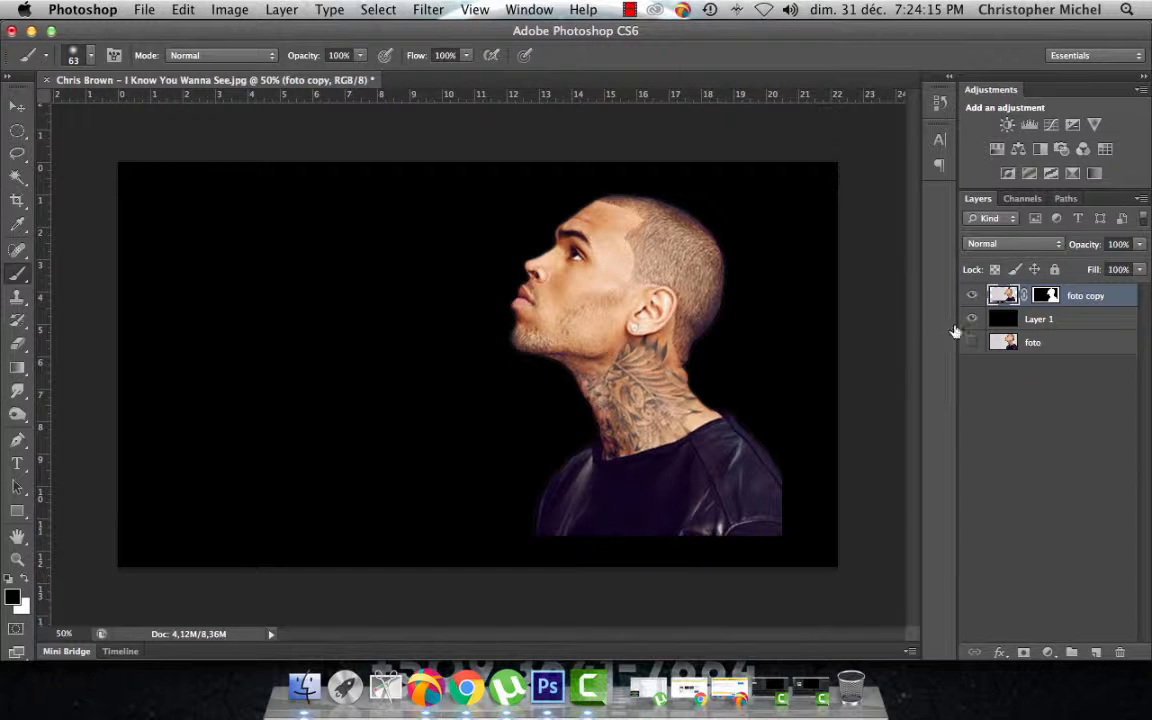
Step: Group Layer 1 with the foto copy layer, and compare the group with the original foto layer made visible beneath it
click(1012, 318)
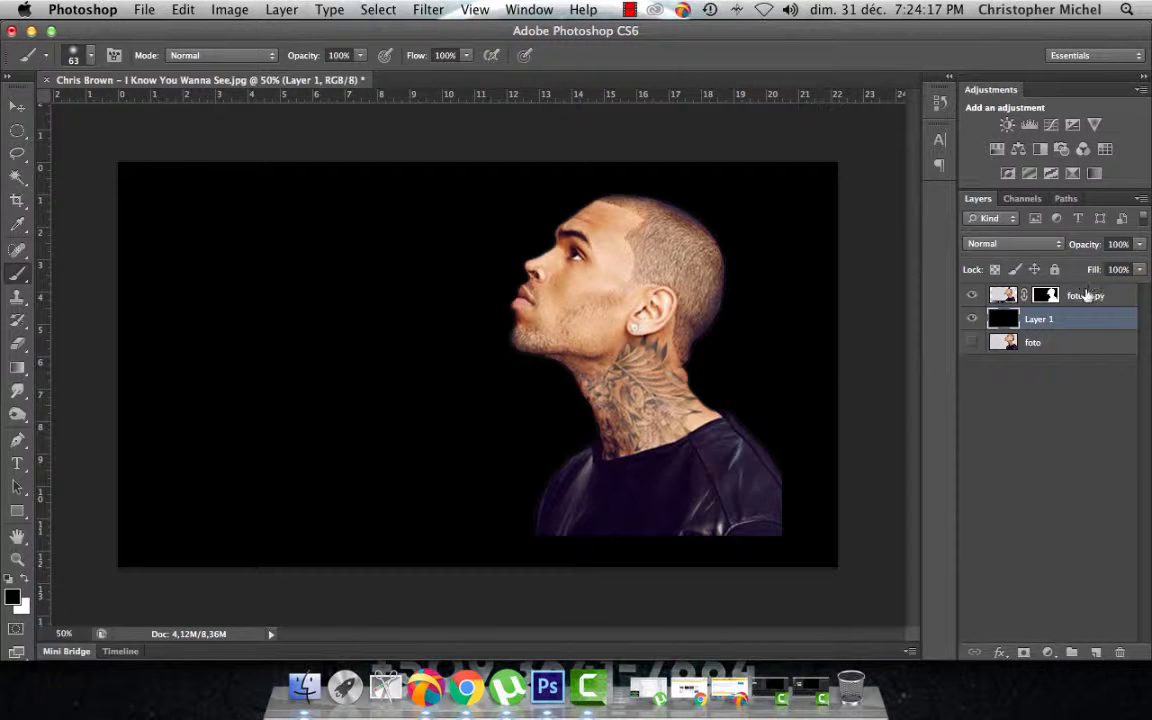
shift+click(1087, 294)
key(super+g)
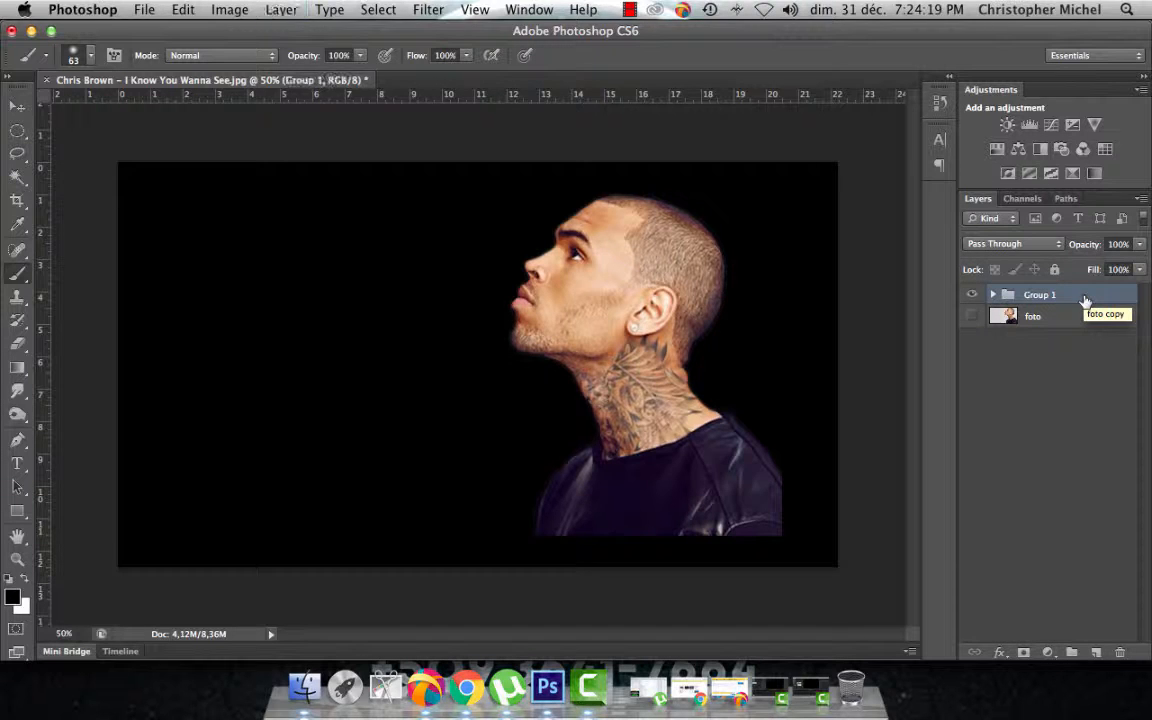
click(969, 297)
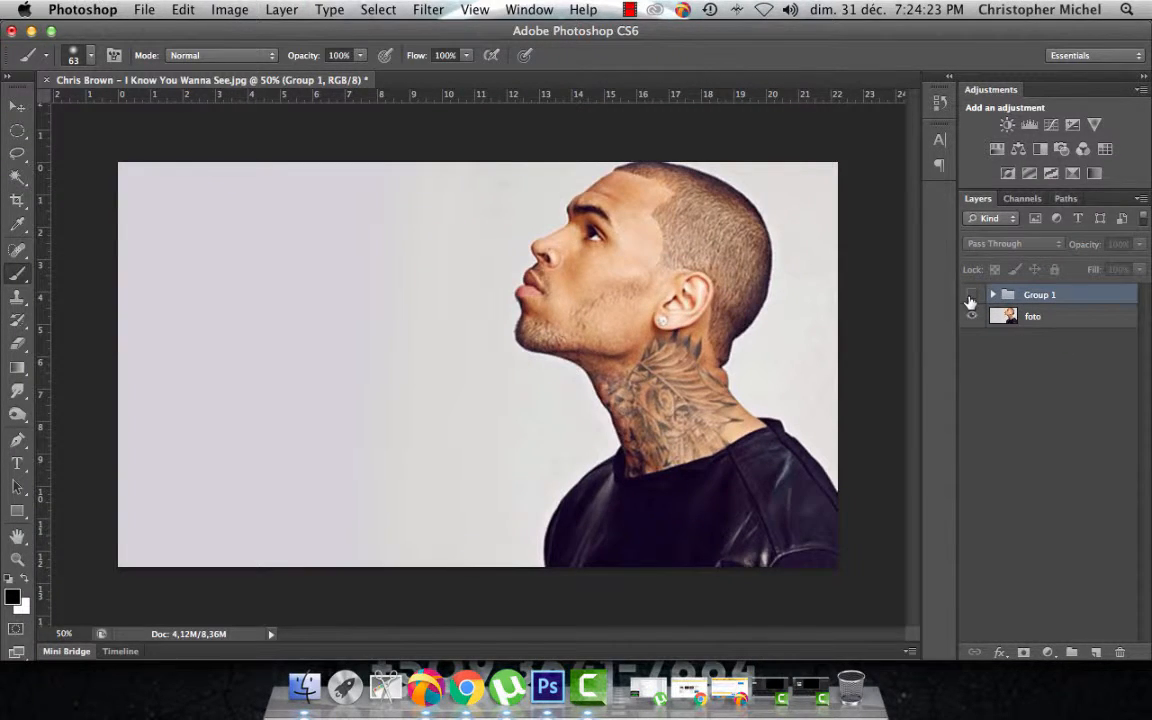
click(970, 296)
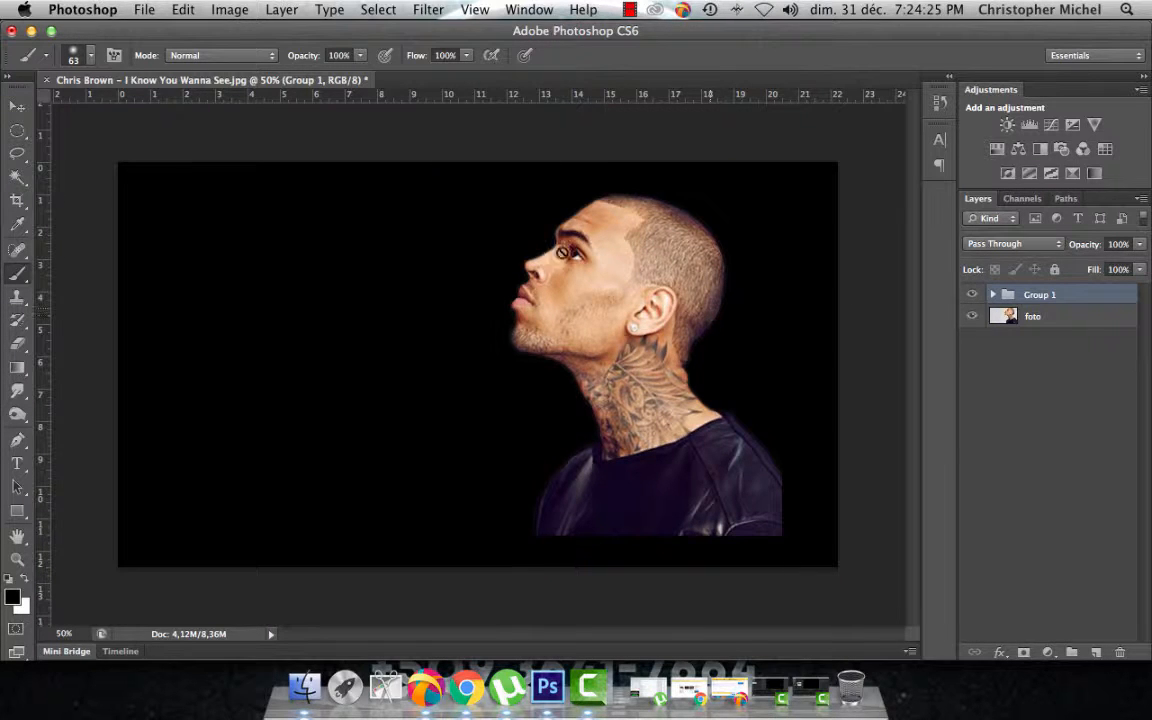